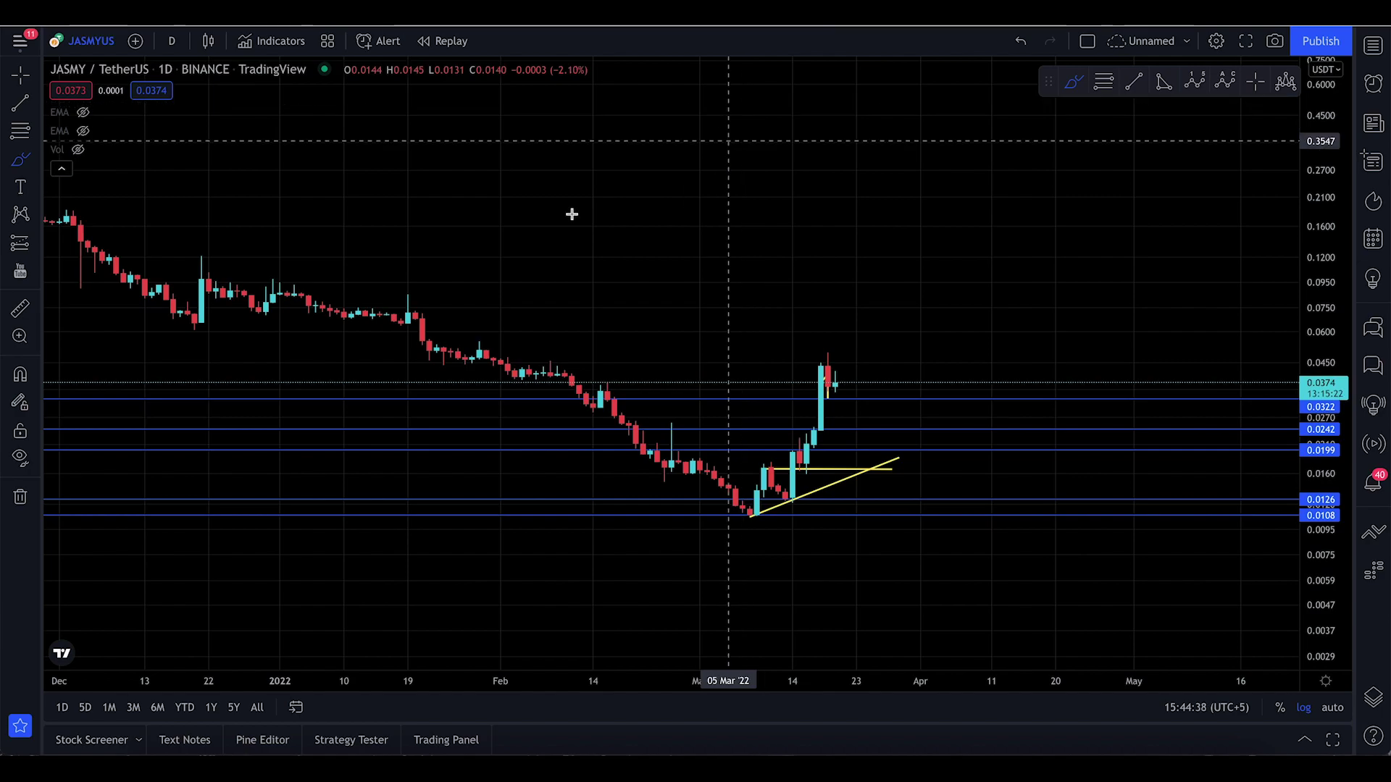
{"action": "left_click_drag", "start_coordinate": [736, 293], "coordinate": [835, 285]}
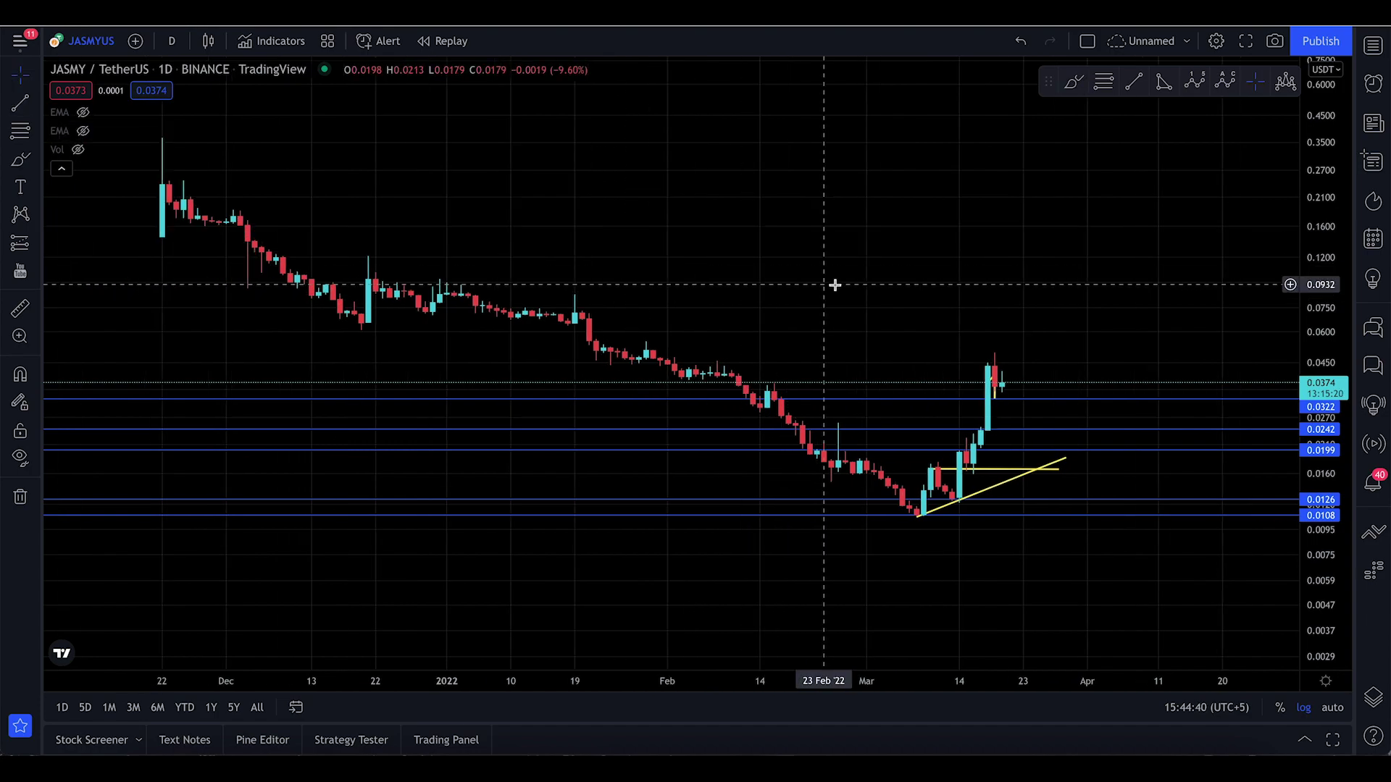
{"action": "scroll", "coordinate": [575, 651], "scroll_direction": "up", "scroll_amount": 5}
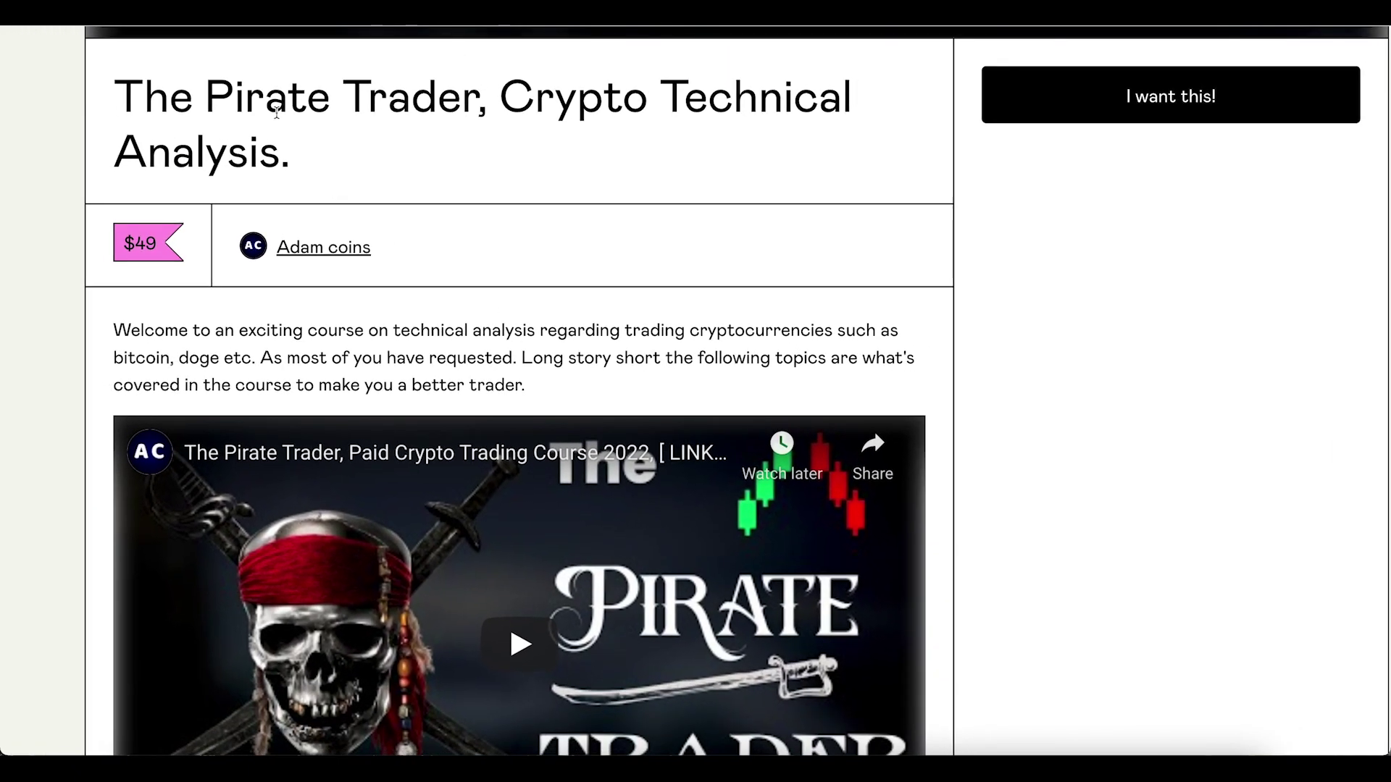
Step: Switch to the Pirate Trader course page on Gumroad and read through its outline, from case studies to money management
{"action": "scroll", "coordinate": [428, 286], "scroll_direction": "down", "scroll_amount": 10}
{"action": "scroll", "coordinate": [428, 286], "scroll_direction": "up", "scroll_amount": 9}
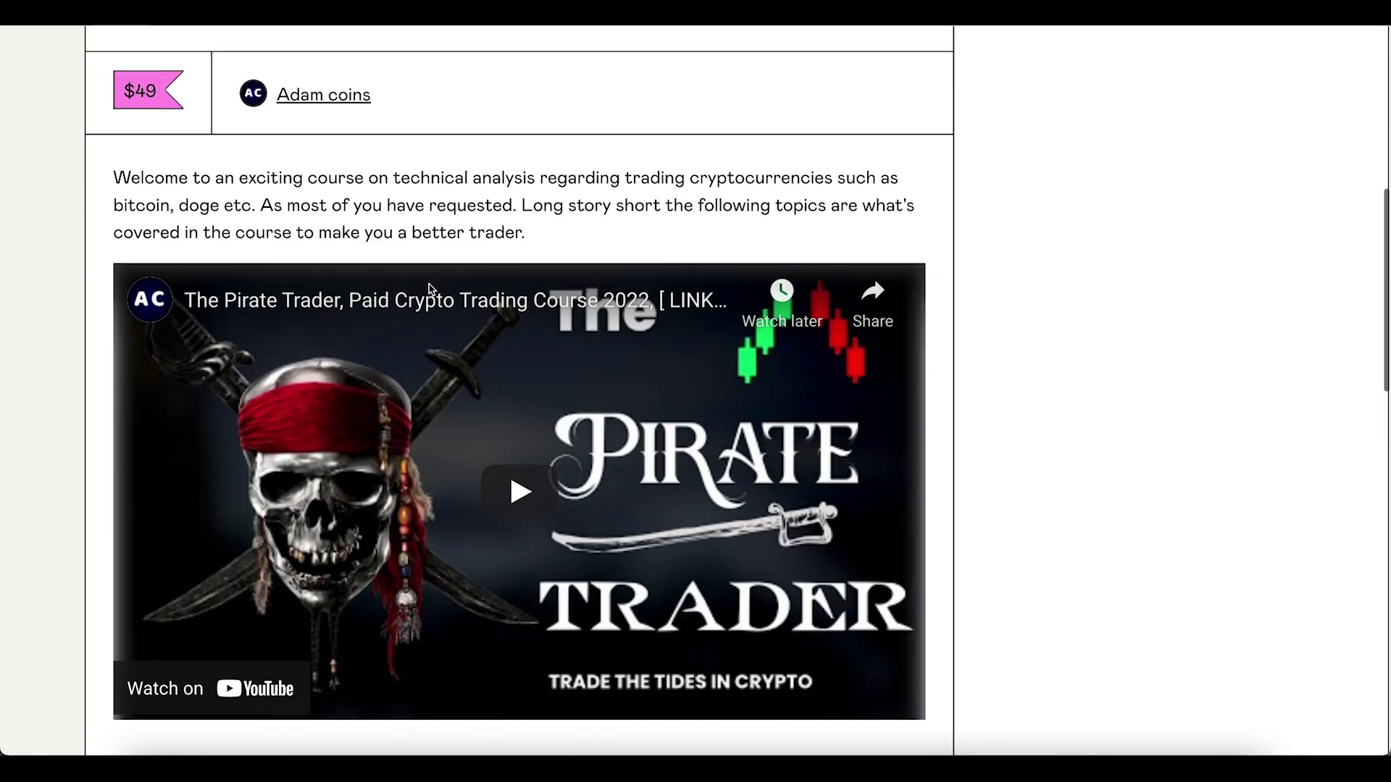
{"action": "scroll", "coordinate": [416, 456], "scroll_direction": "down", "scroll_amount": 15}
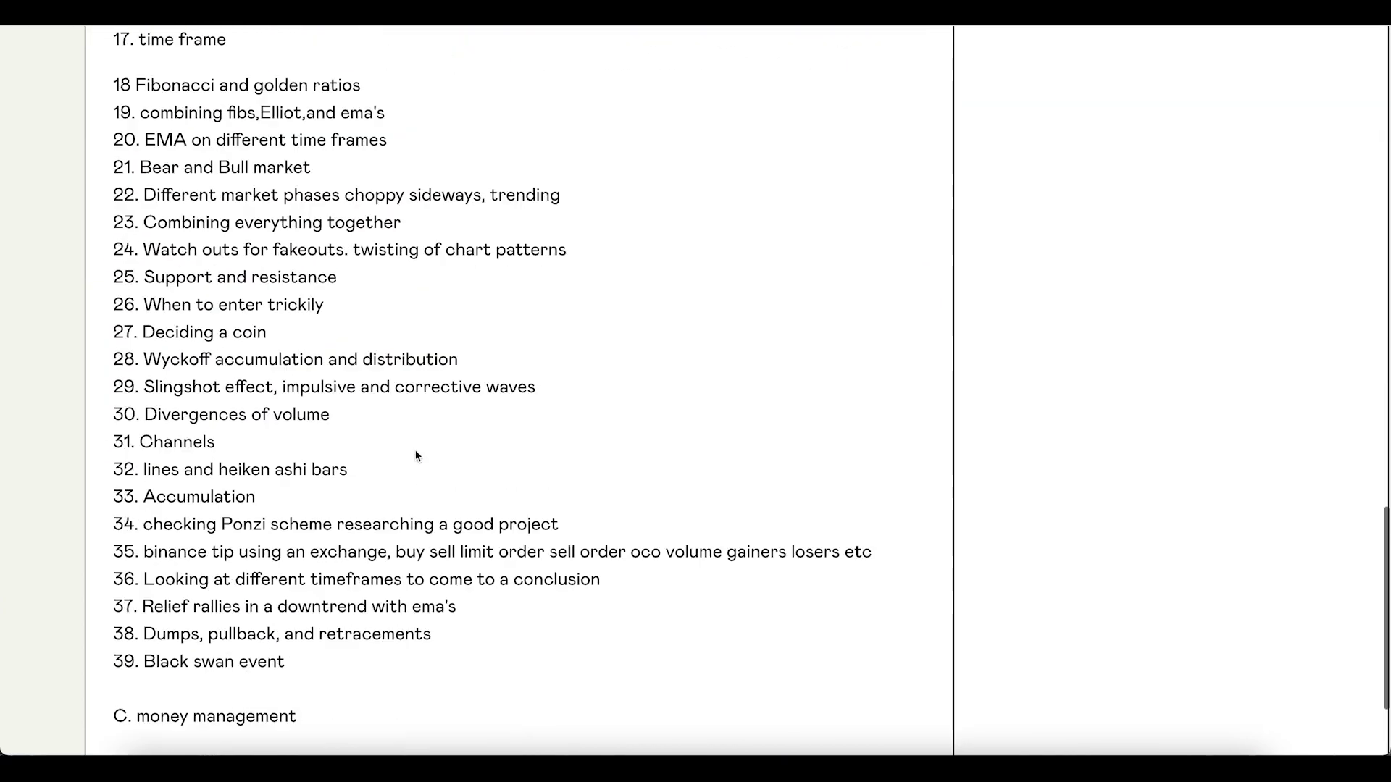
{"action": "scroll", "coordinate": [416, 457], "scroll_direction": "down", "scroll_amount": 5}
{"action": "scroll", "coordinate": [416, 457], "scroll_direction": "up", "scroll_amount": 20}
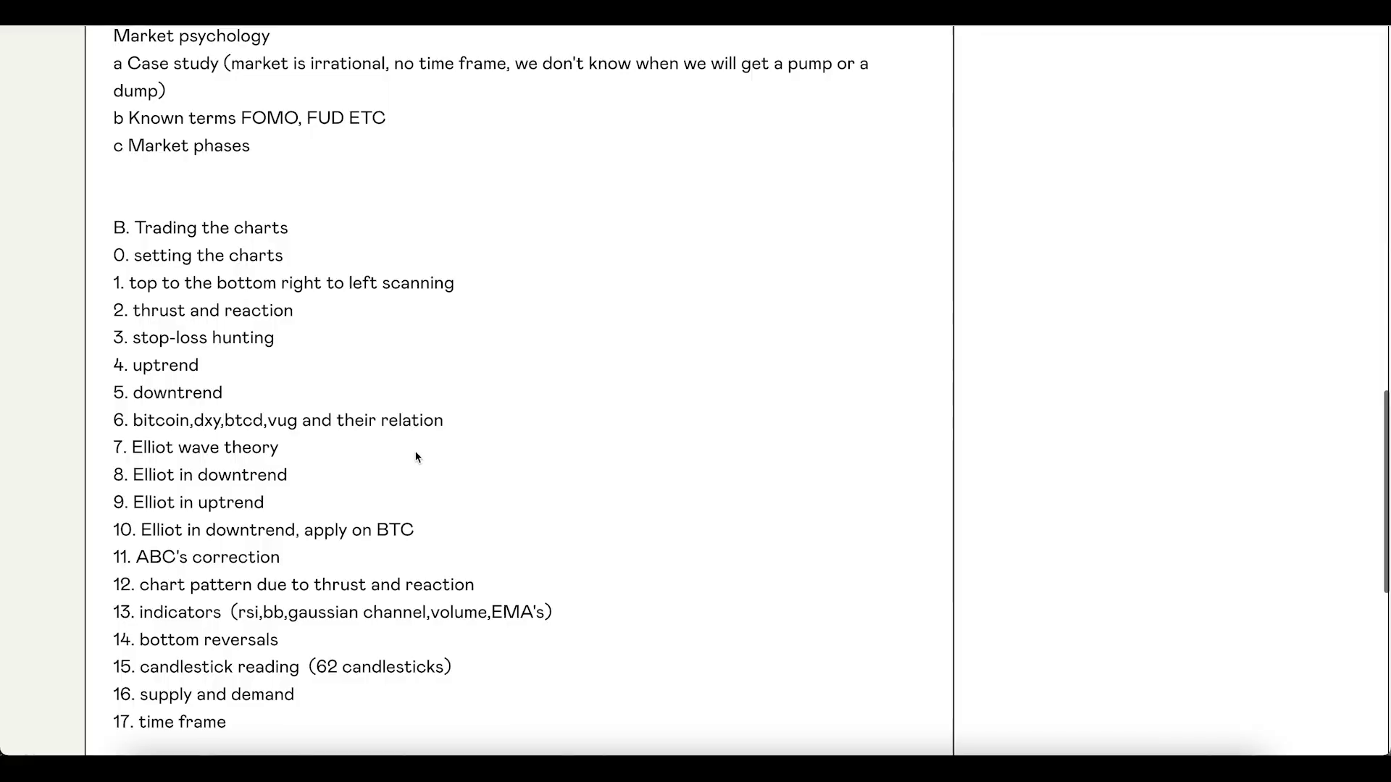
{"action": "scroll", "coordinate": [417, 456], "scroll_direction": "down", "scroll_amount": 20}
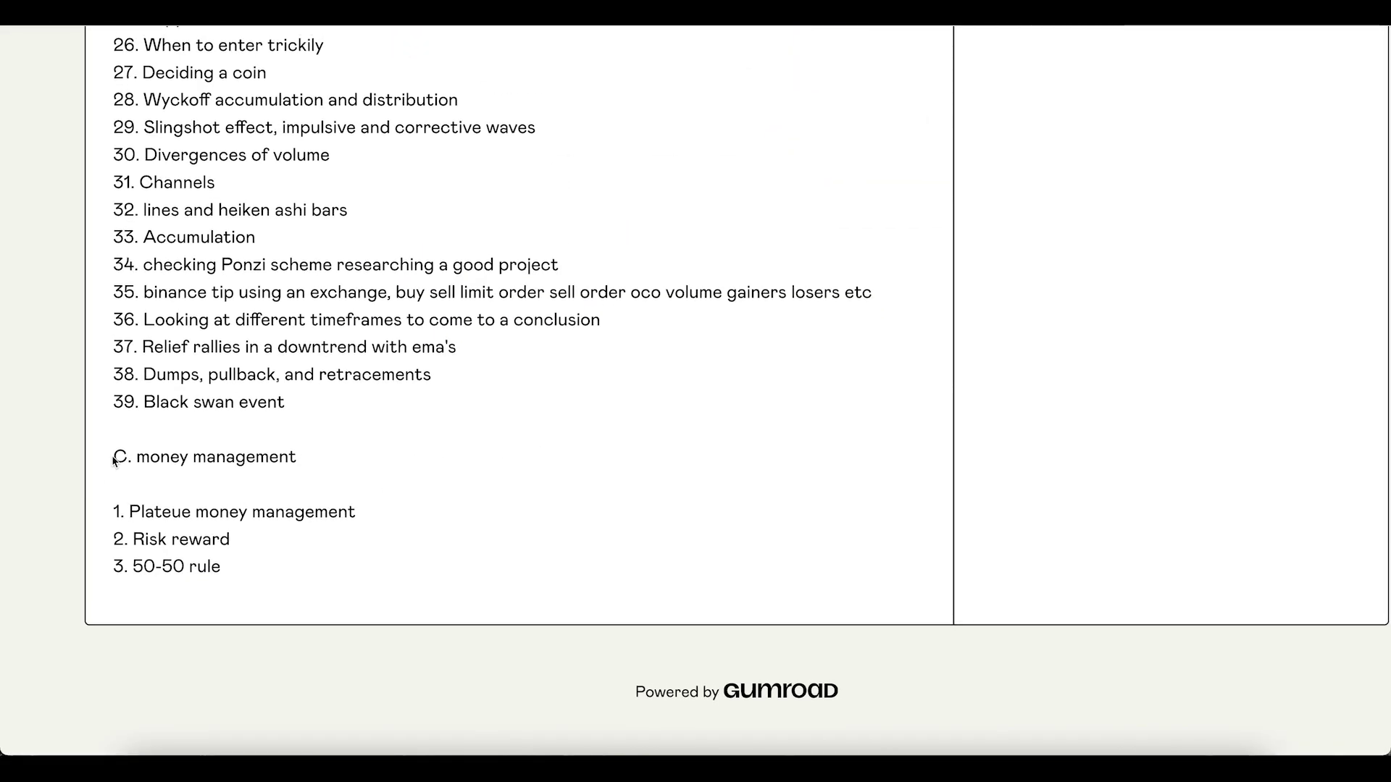
{"action": "left_click_drag", "start_coordinate": [114, 474], "coordinate": [374, 482]}
{"action": "scroll", "coordinate": [374, 482], "scroll_direction": "up", "scroll_amount": 8}
{"action": "scroll", "coordinate": [358, 462], "scroll_direction": "up", "scroll_amount": 8}
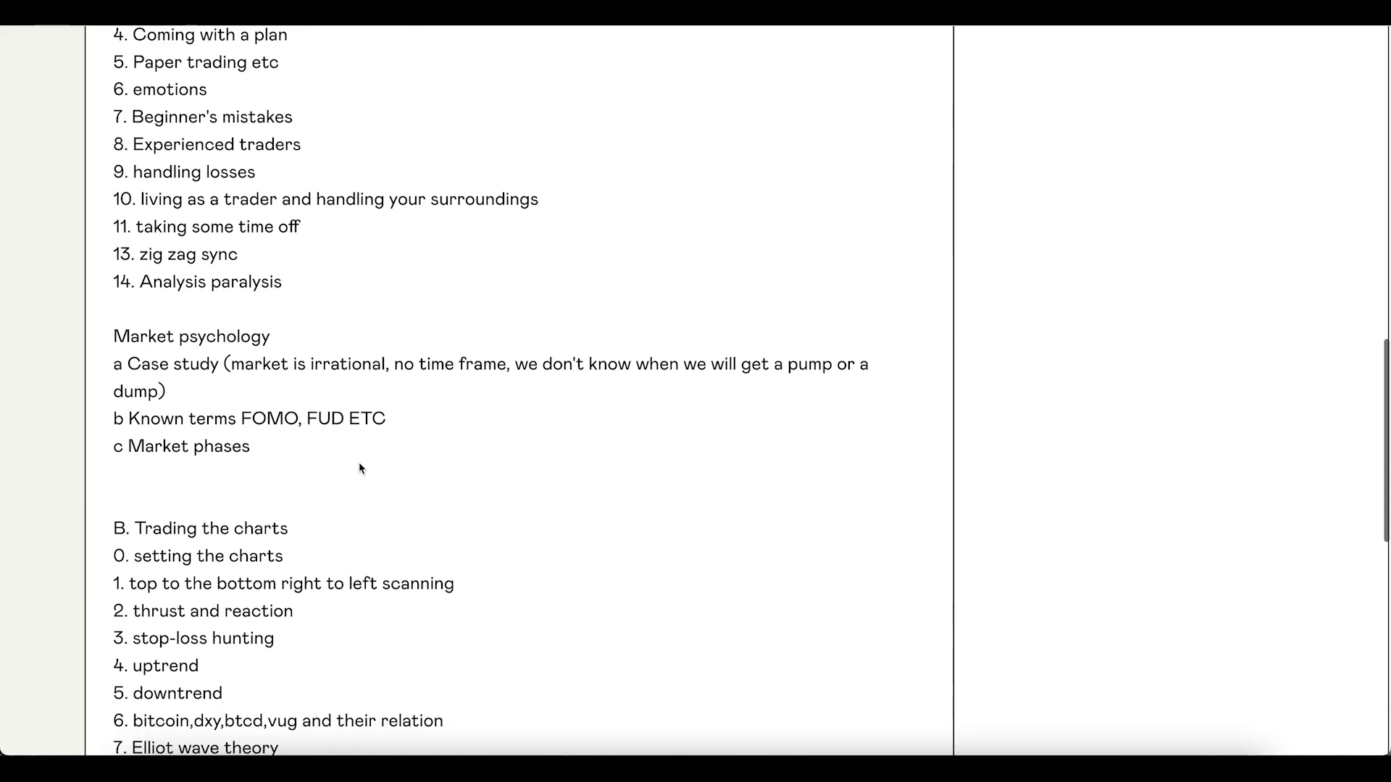
{"action": "left_click_drag", "start_coordinate": [114, 576], "coordinate": [276, 652]}
{"action": "left_click", "coordinate": [326, 323]}
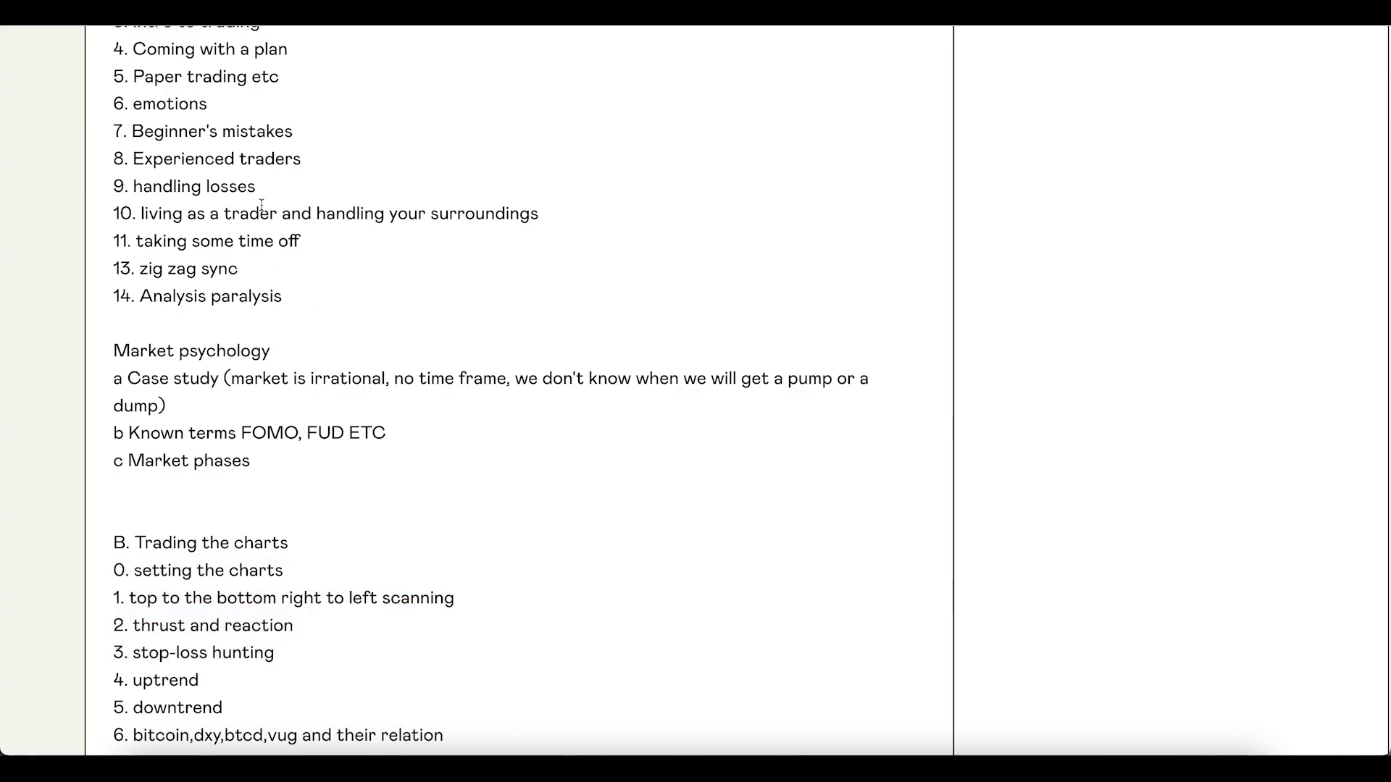
{"action": "scroll", "coordinate": [326, 328], "scroll_direction": "up", "scroll_amount": 3}
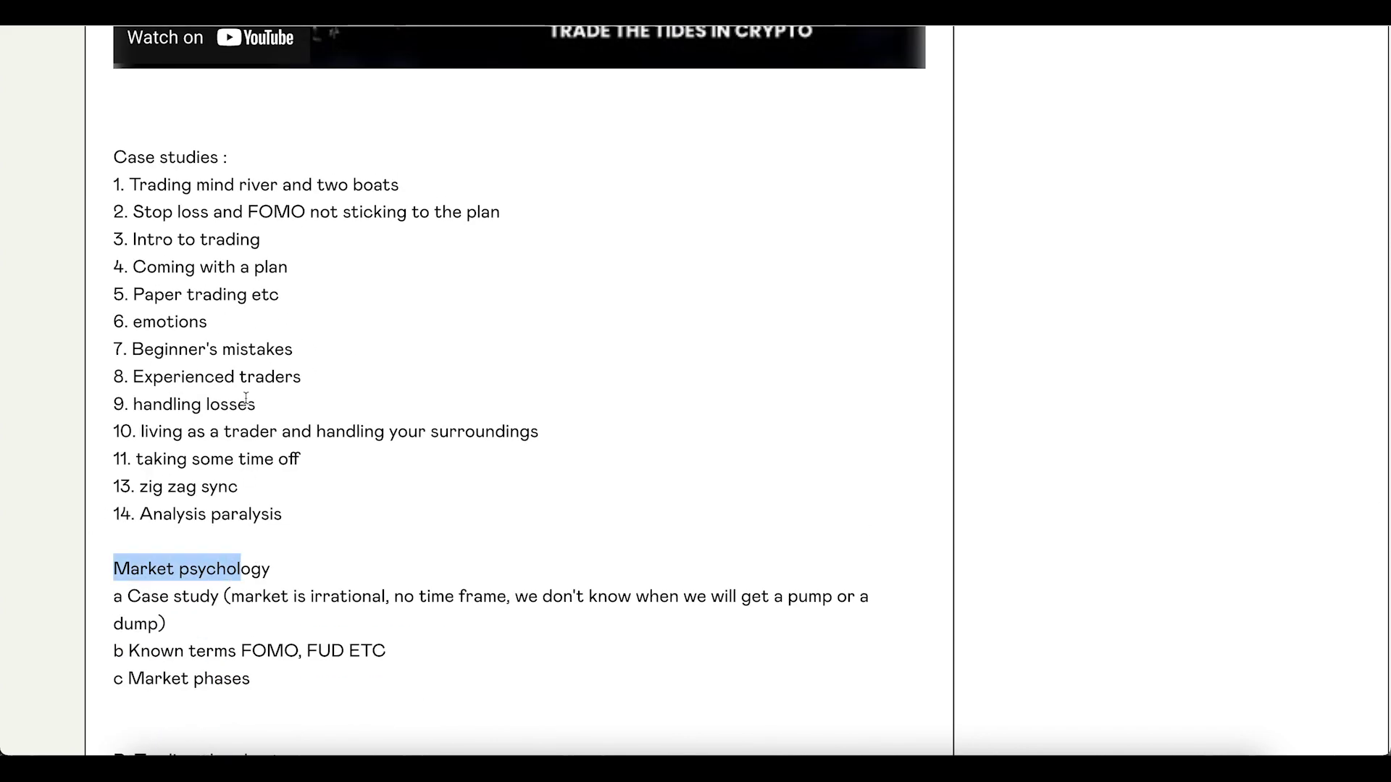
{"action": "left_click", "coordinate": [152, 141]}
{"action": "scroll", "coordinate": [458, 264], "scroll_direction": "up", "scroll_amount": 2}
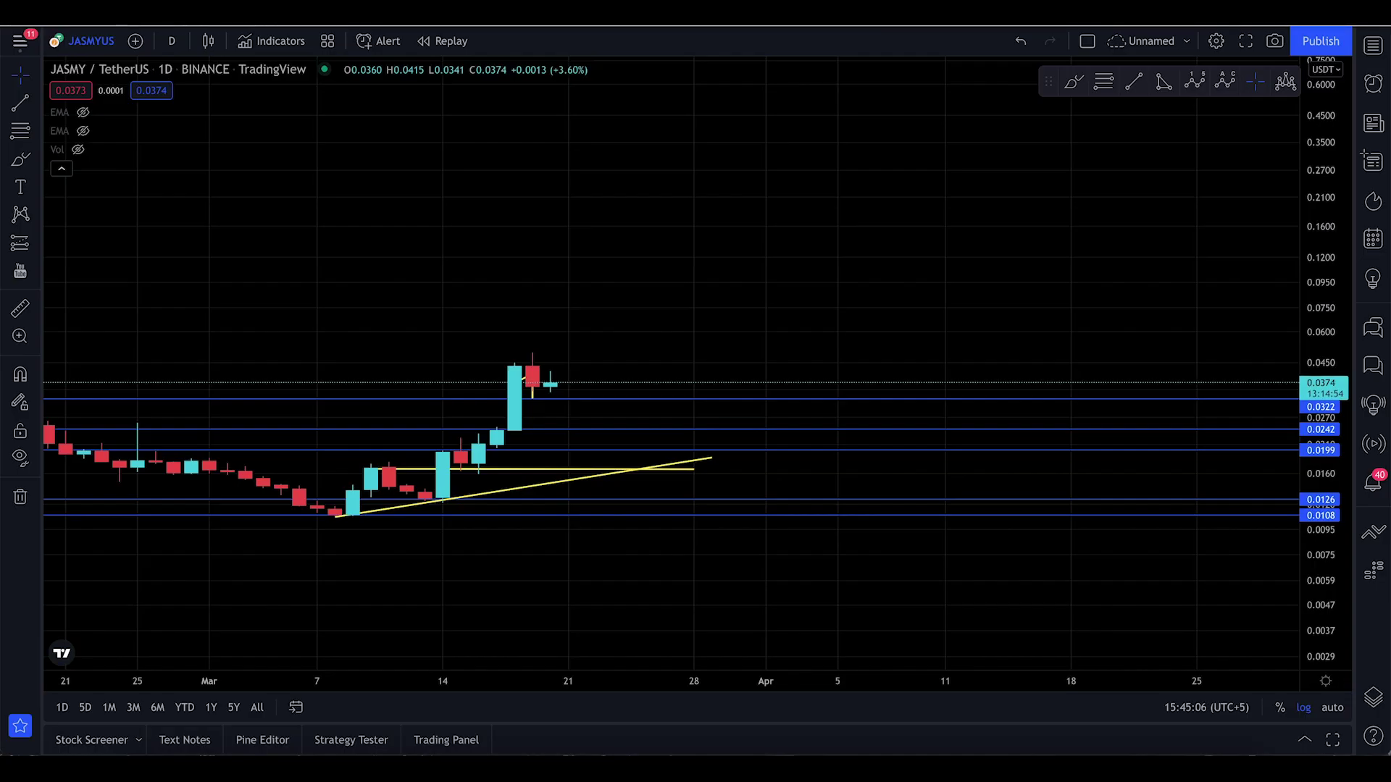
{"action": "left_click_drag", "start_coordinate": [263, 217], "coordinate": [878, 217]}
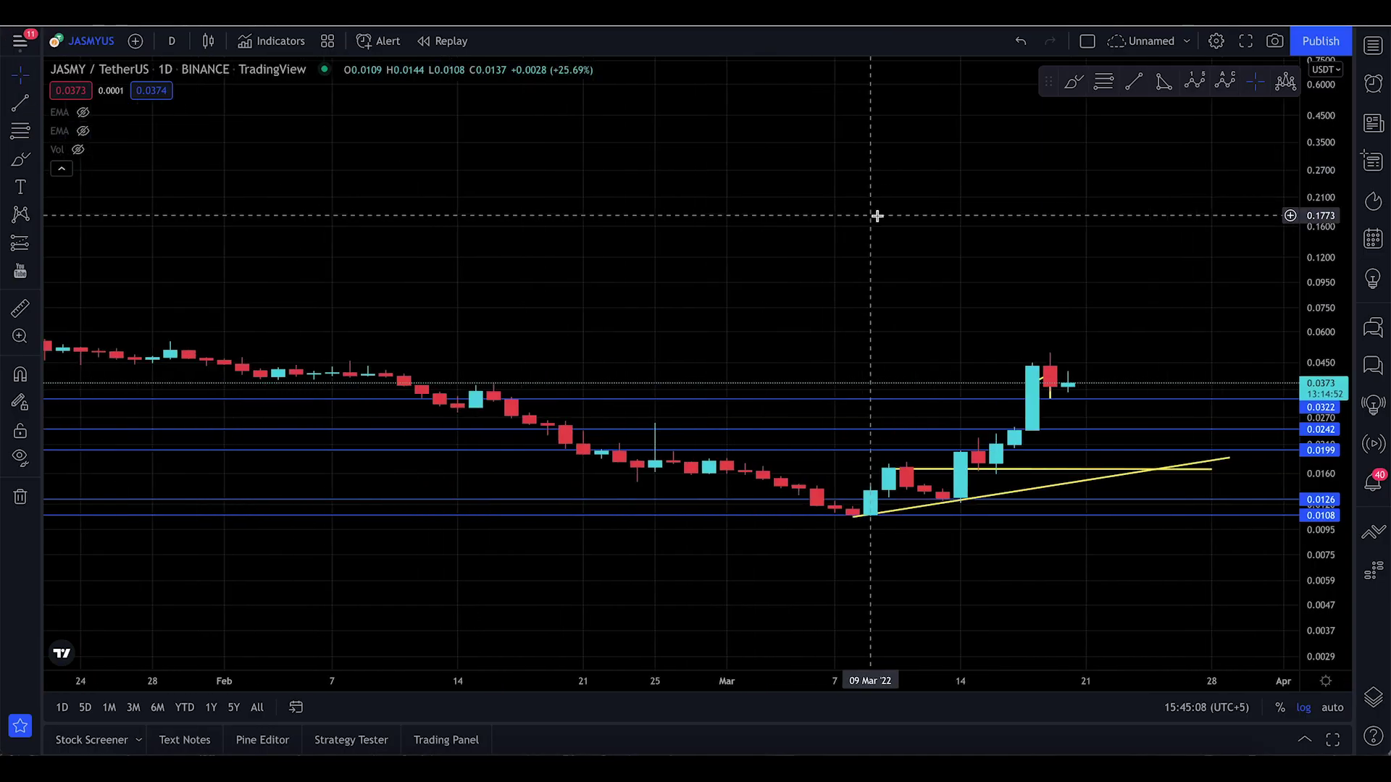
{"action": "scroll", "coordinate": [1046, 674], "scroll_direction": "up", "scroll_amount": 4}
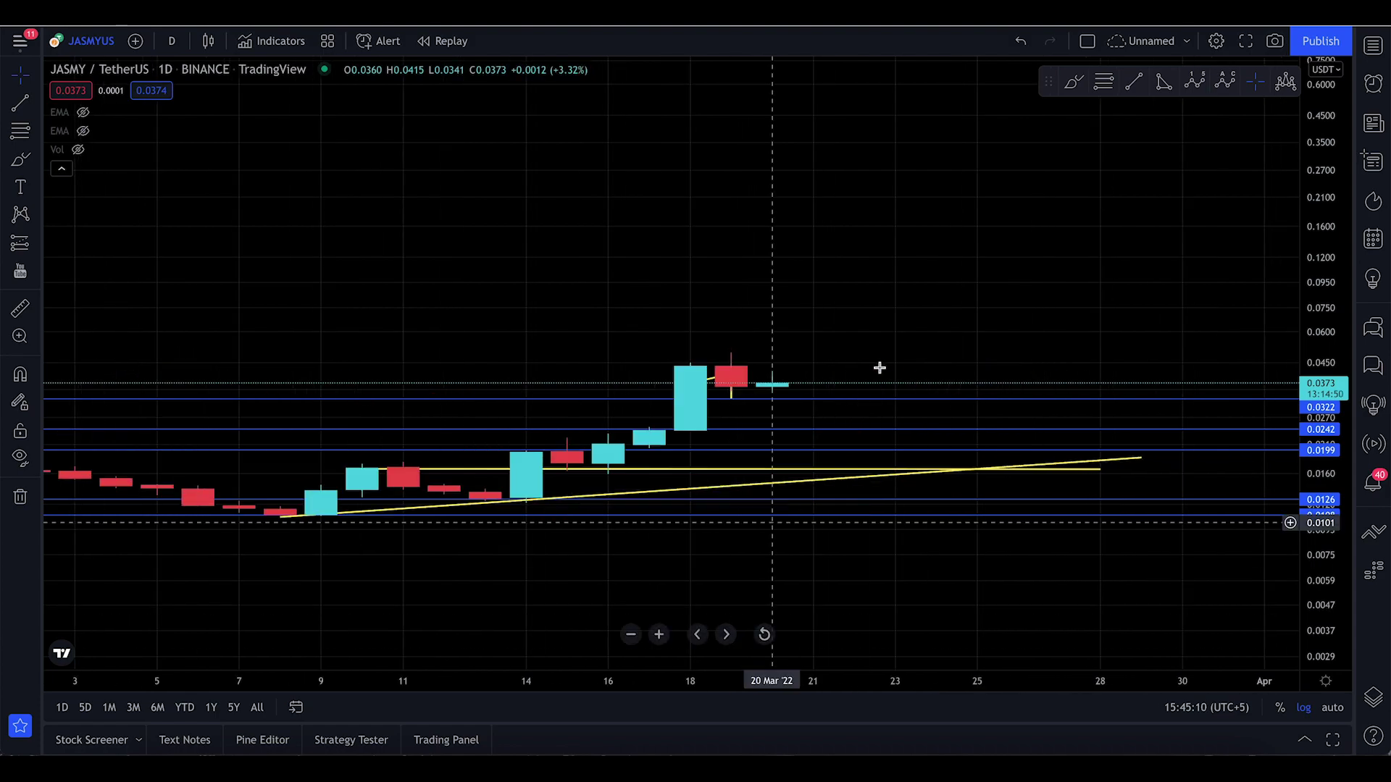
{"action": "left_click_drag", "start_coordinate": [1307, 512], "coordinate": [1291, 134]}
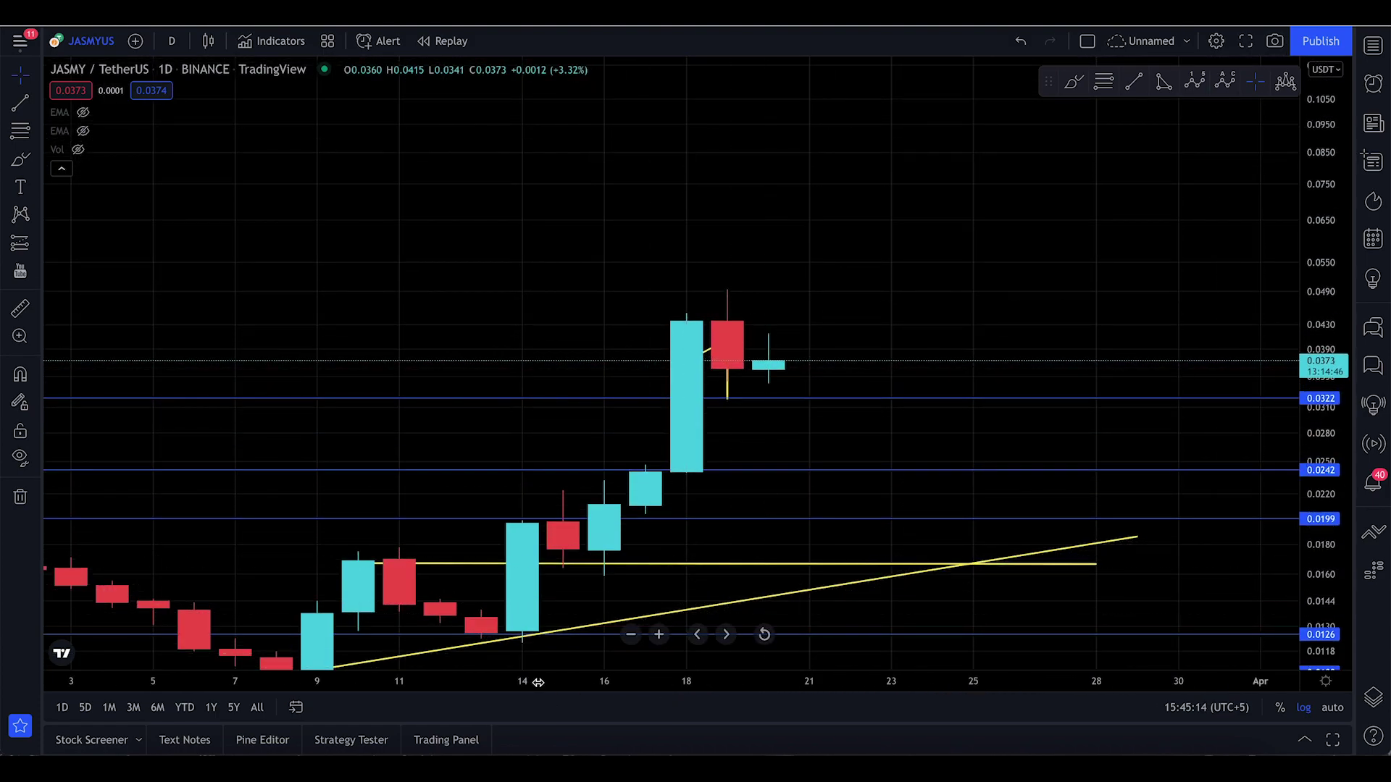
{"action": "scroll", "coordinate": [538, 683], "scroll_direction": "down", "scroll_amount": 3}
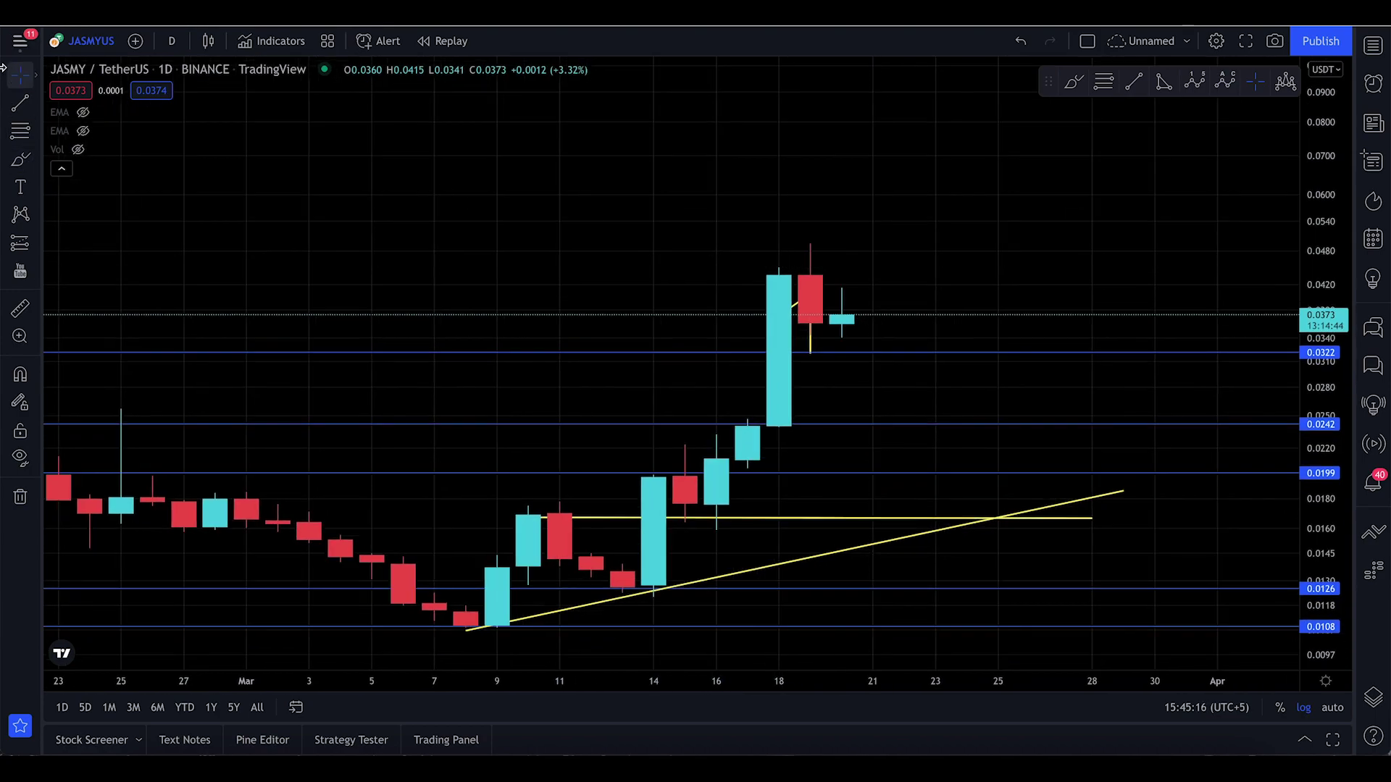
{"action": "left_click", "coordinate": [19, 156]}
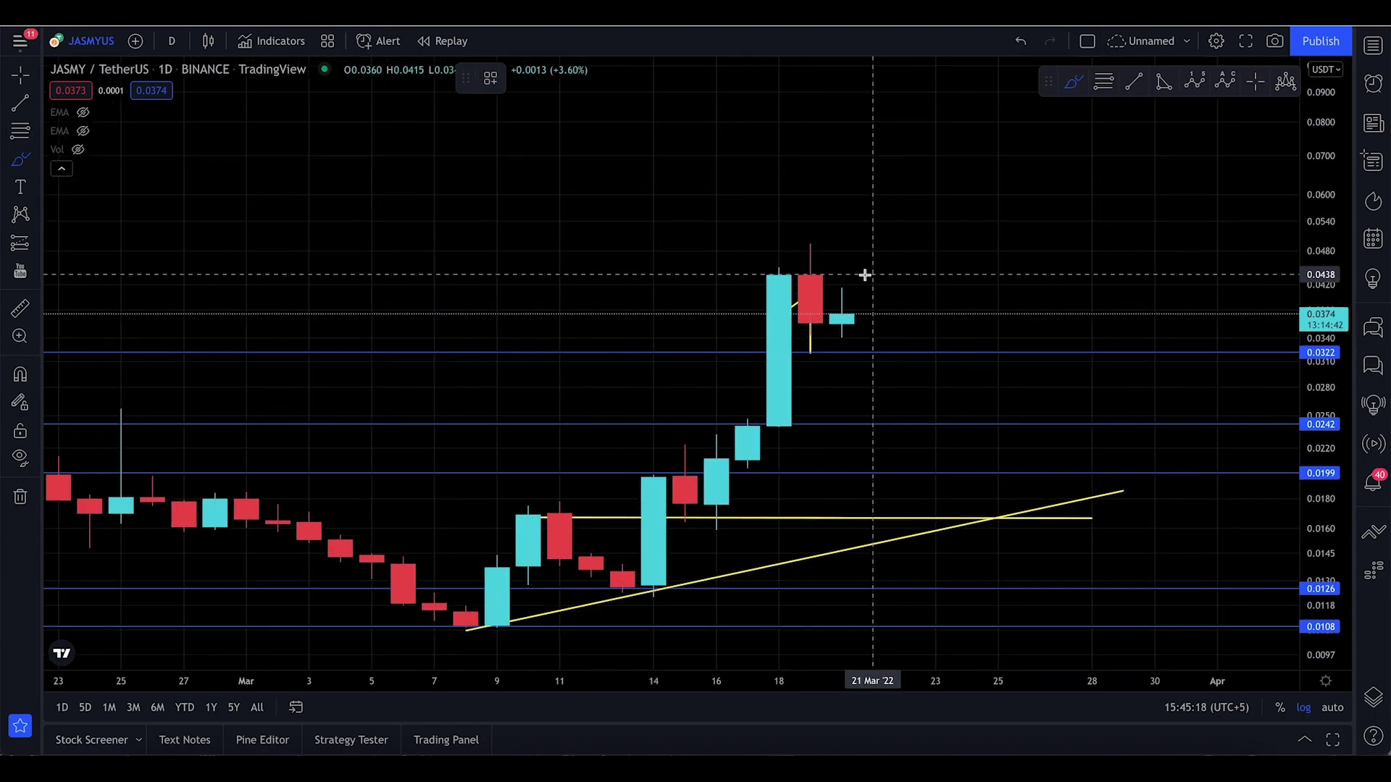
{"action": "key", "text": "ctrl+z"}
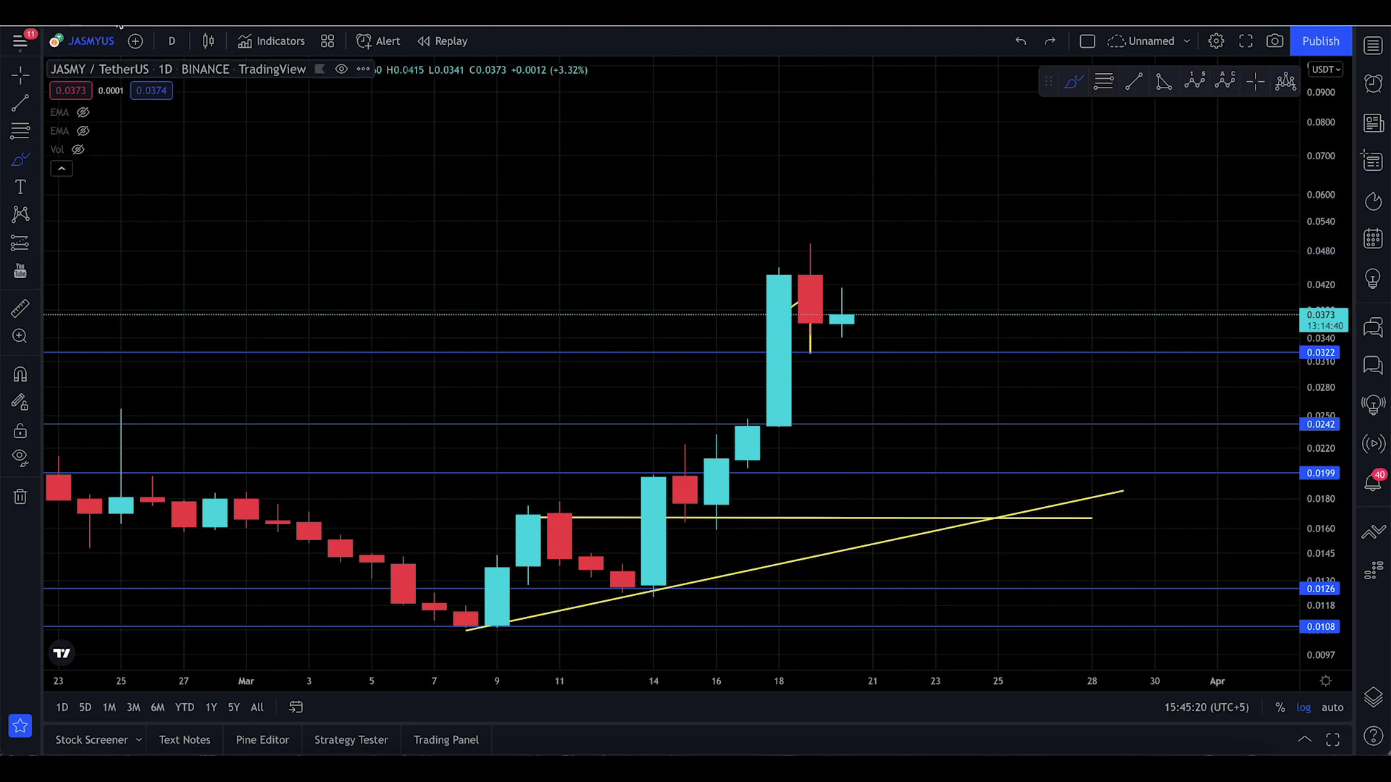
Step: Switch the JASMY / TetherUS chart to the 1-hour timeframe
{"action": "left_click", "coordinate": [171, 42]}
{"action": "left_click", "coordinate": [226, 402]}
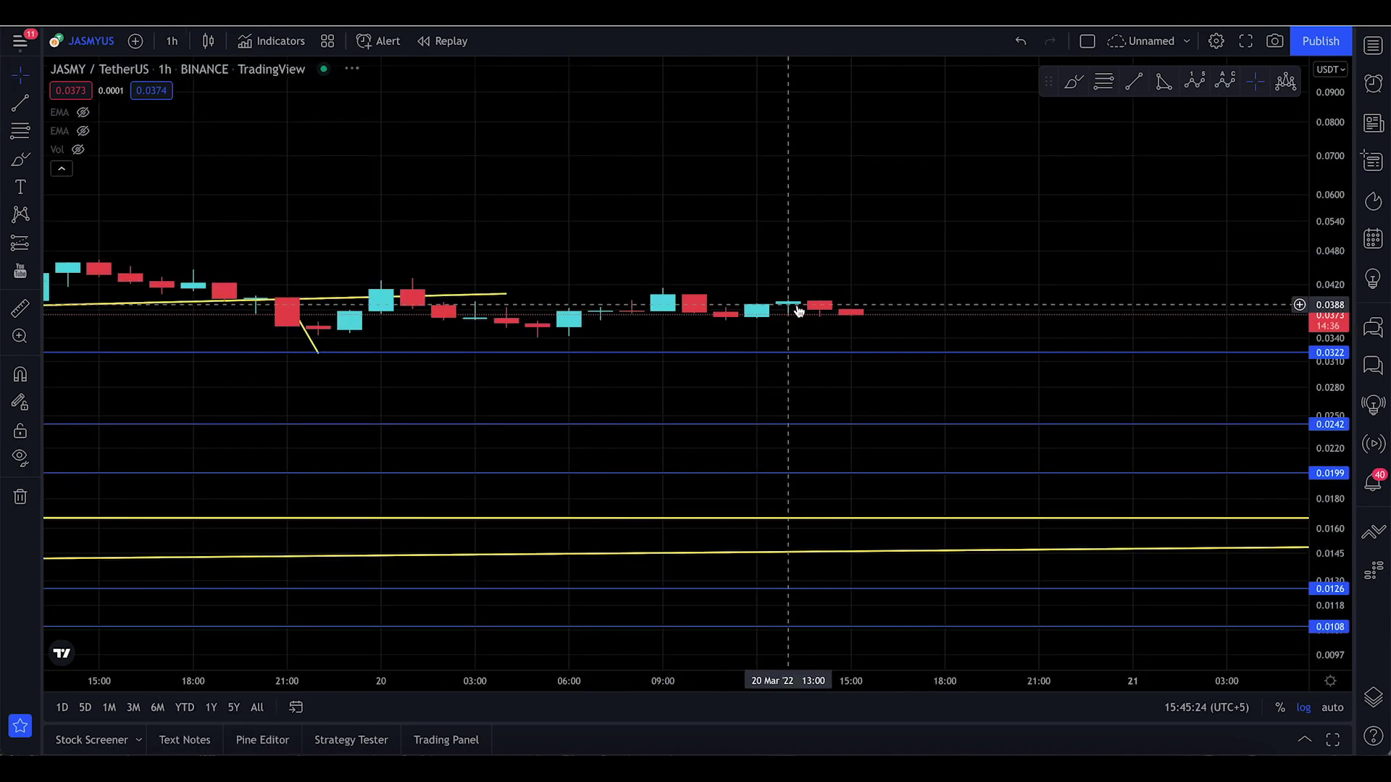
{"action": "left_click_drag", "start_coordinate": [466, 687], "coordinate": [1120, 688]}
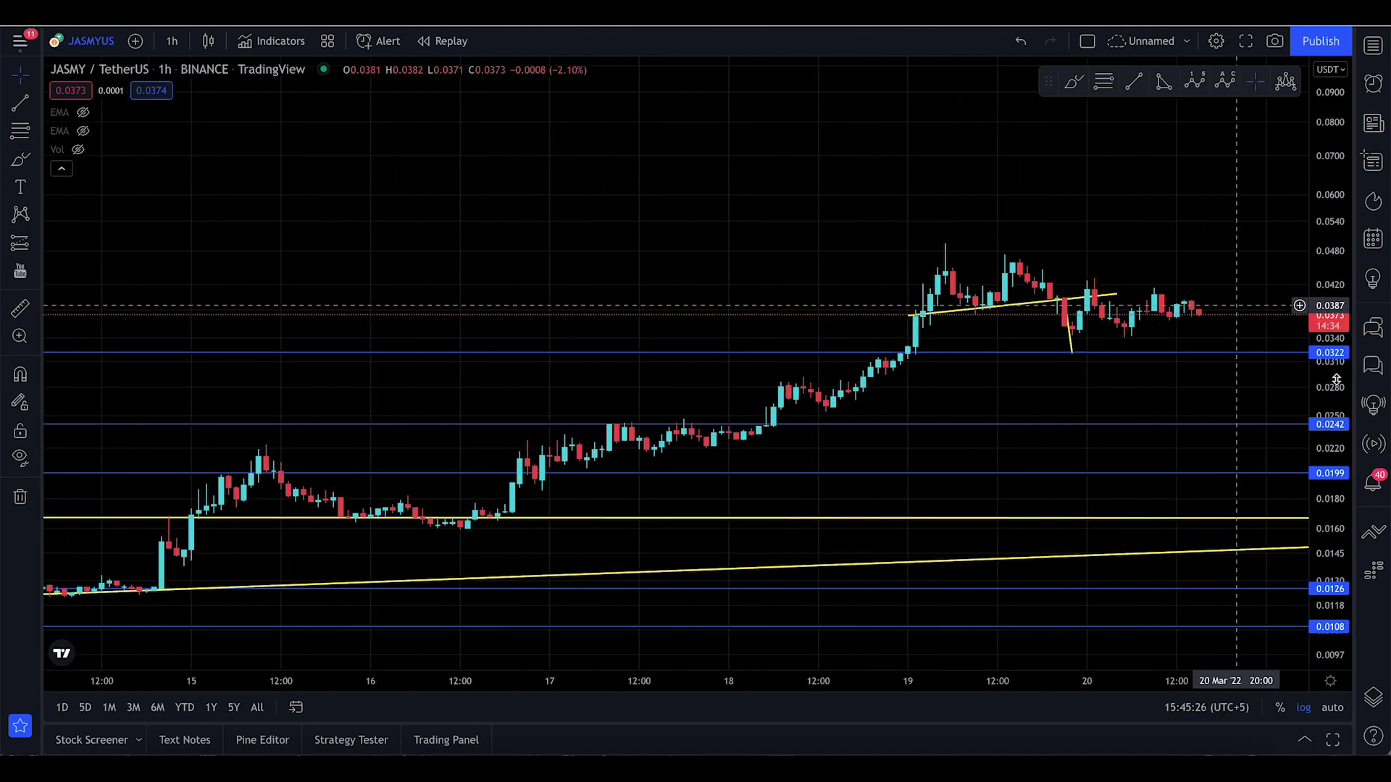
{"action": "left_click_drag", "start_coordinate": [1339, 433], "coordinate": [1340, 275]}
{"action": "left_click_drag", "start_coordinate": [1216, 227], "coordinate": [1183, 243]}
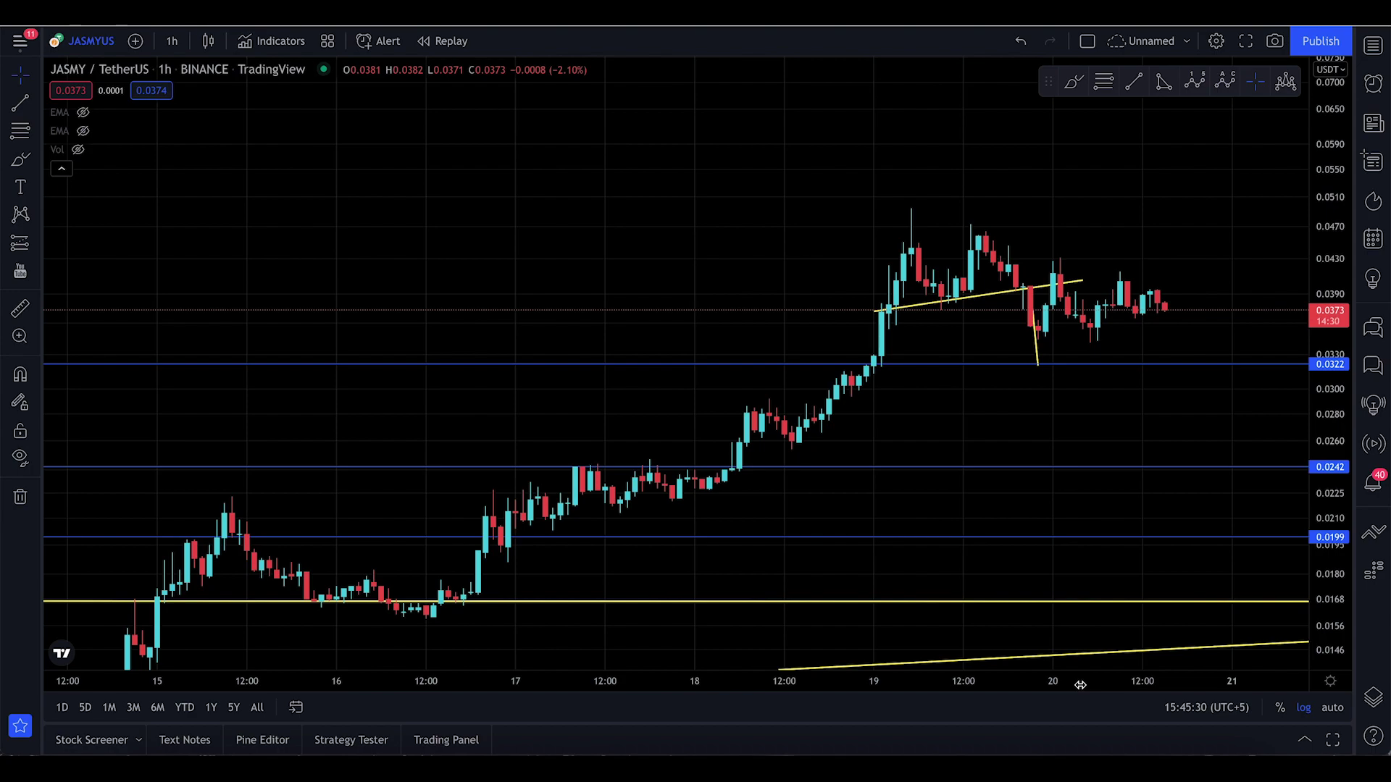
{"action": "left_click_drag", "start_coordinate": [1080, 685], "coordinate": [891, 659]}
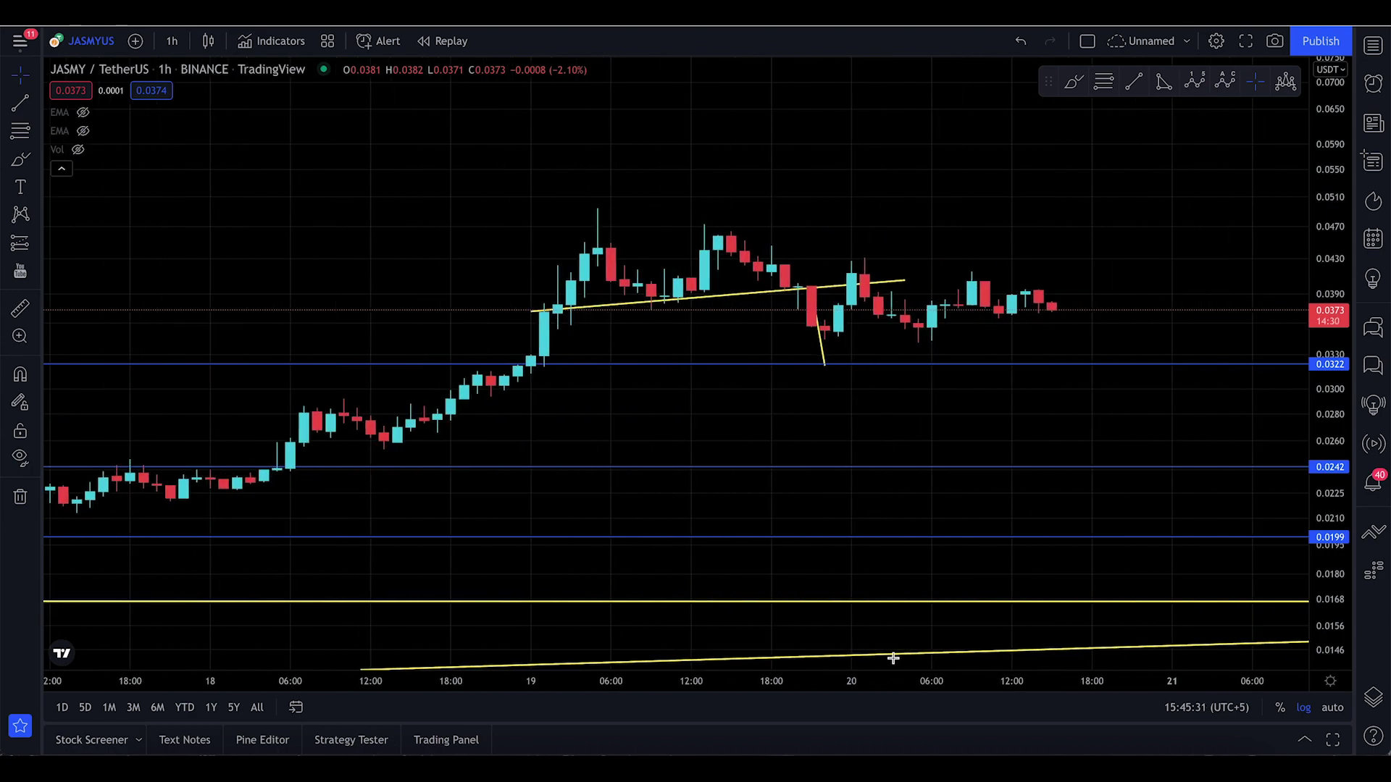
Step: Delete the steep yellow line and the short rising yellow line over the 19–20 March candles
{"action": "left_click", "coordinate": [824, 358]}
{"action": "key", "text": "Delete"}
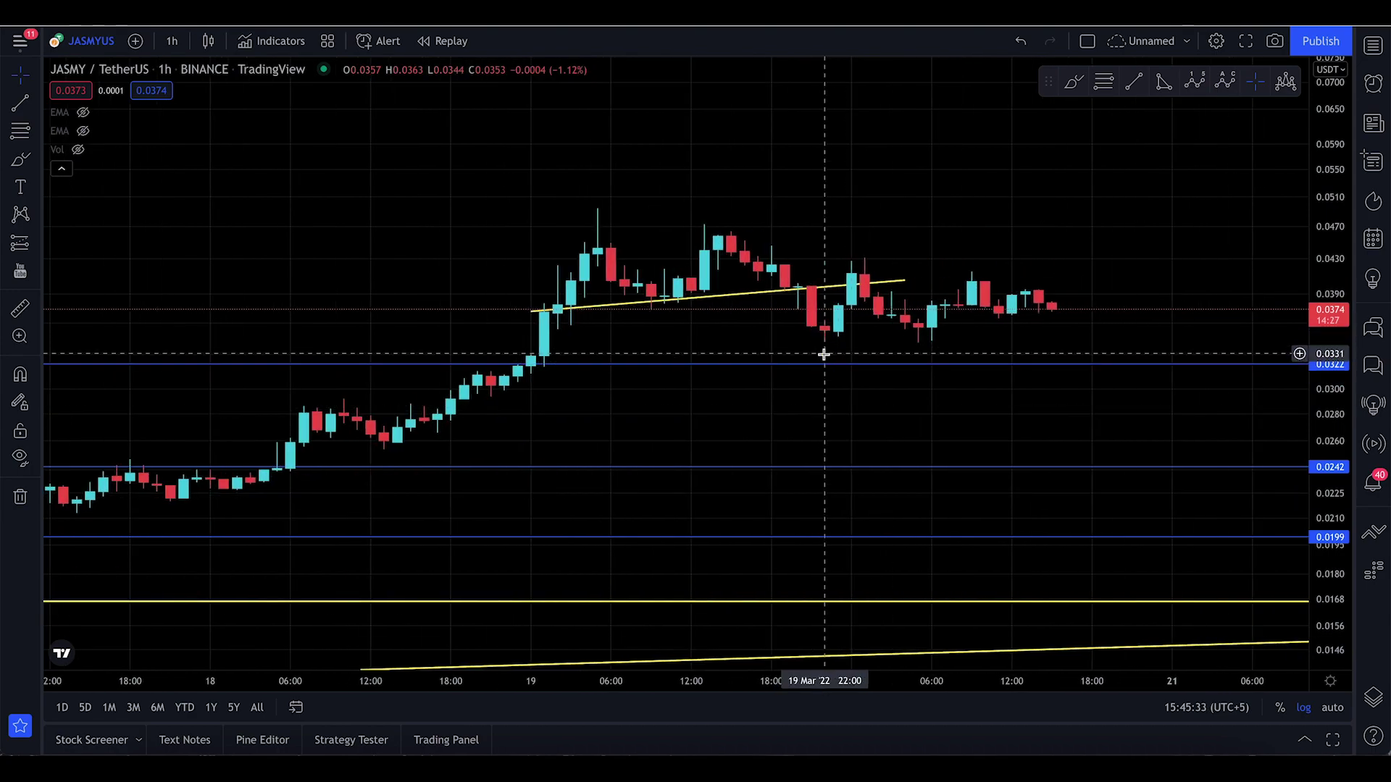
{"action": "left_click", "coordinate": [786, 292]}
{"action": "key", "text": "Delete"}
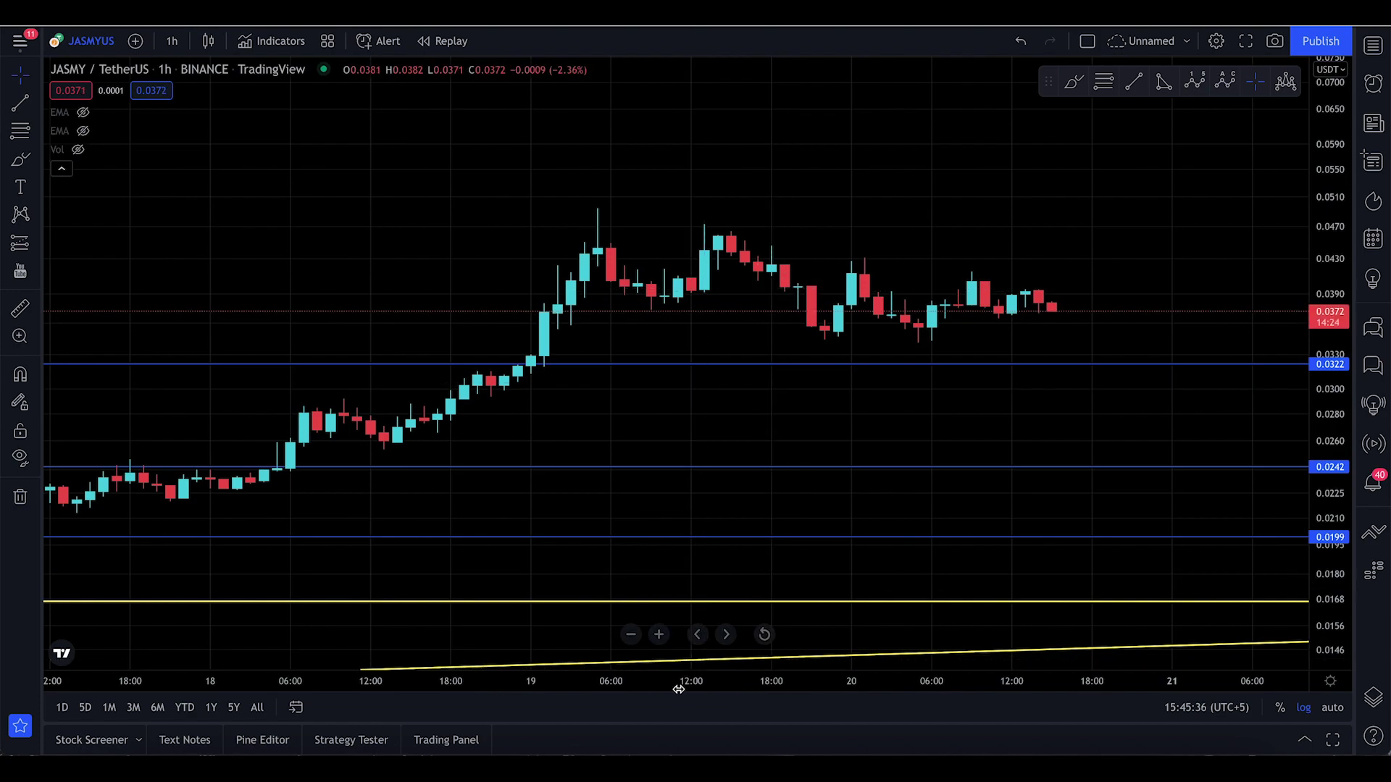
Step: Draw a falling trend line along the highs from about 0.0497 on 19 March 05:00 to about 0.0371 on 21 March 01:00
{"action": "left_click_drag", "start_coordinate": [679, 689], "coordinate": [1067, 688]}
{"action": "left_click_drag", "start_coordinate": [1151, 202], "coordinate": [771, 198]}
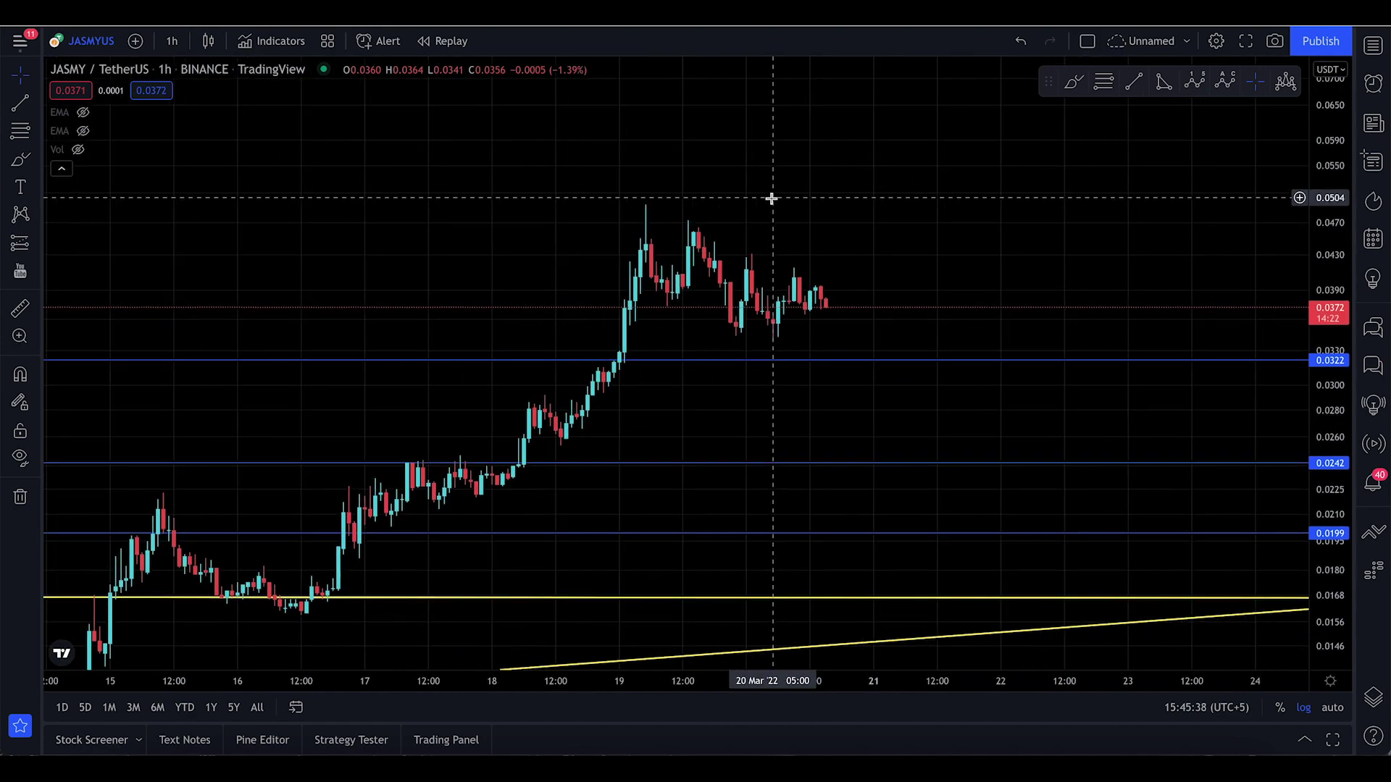
{"action": "left_click", "coordinate": [21, 103]}
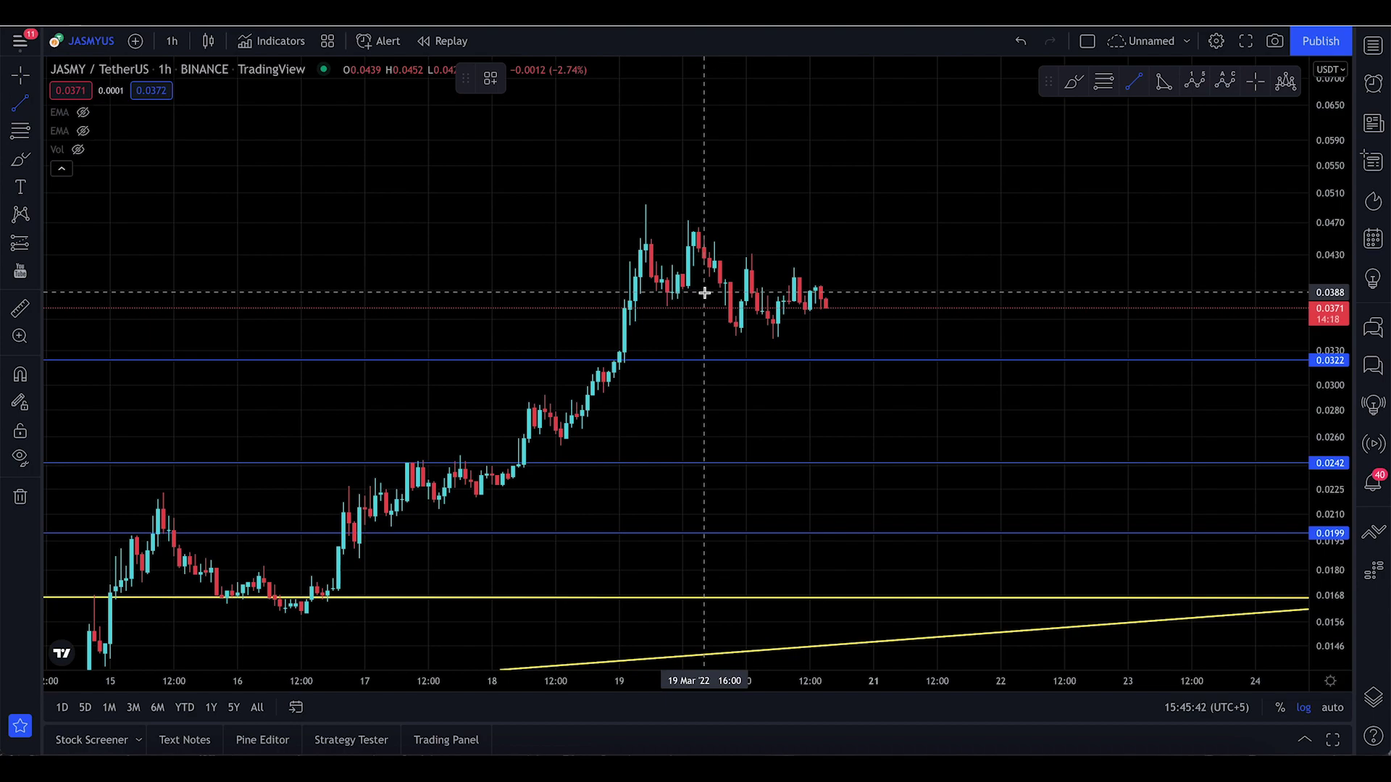
{"action": "left_click", "coordinate": [645, 202]}
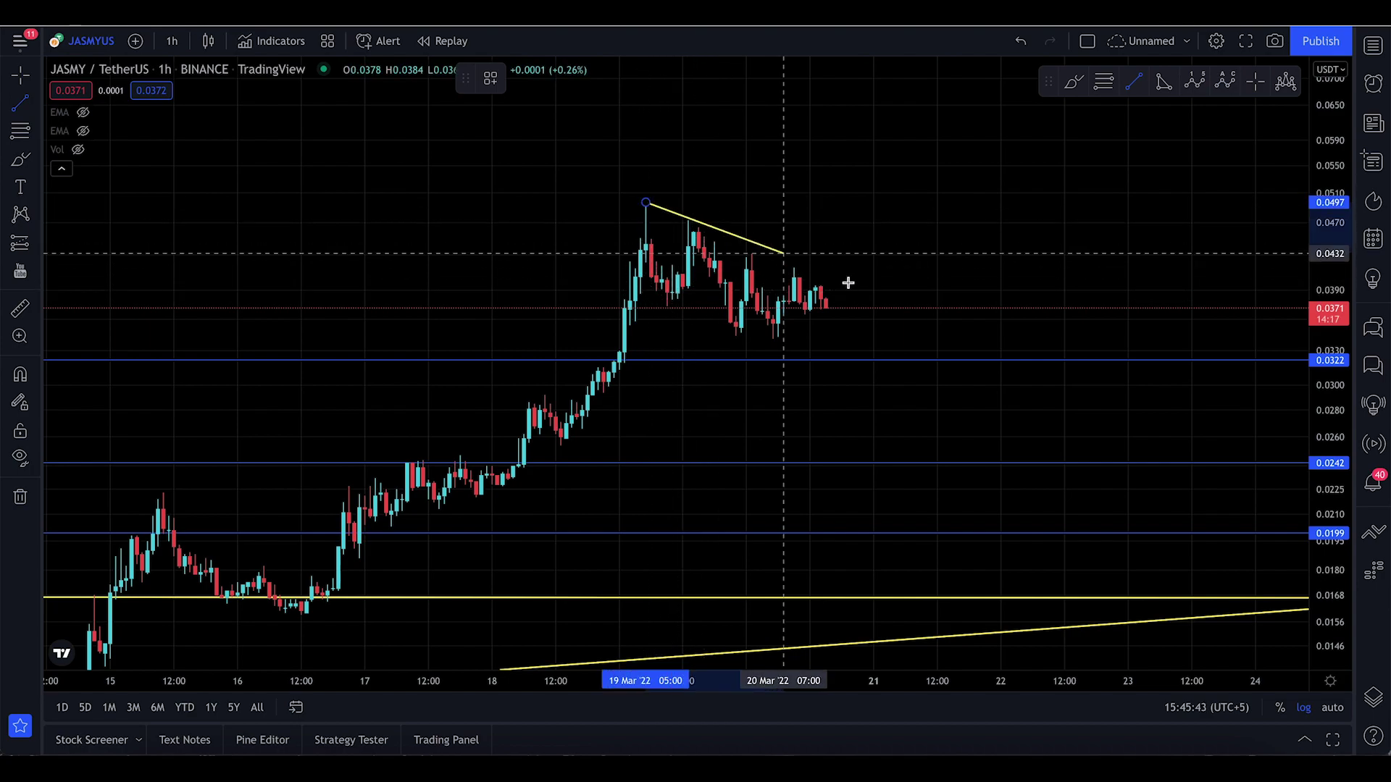
{"action": "left_click", "coordinate": [876, 307]}
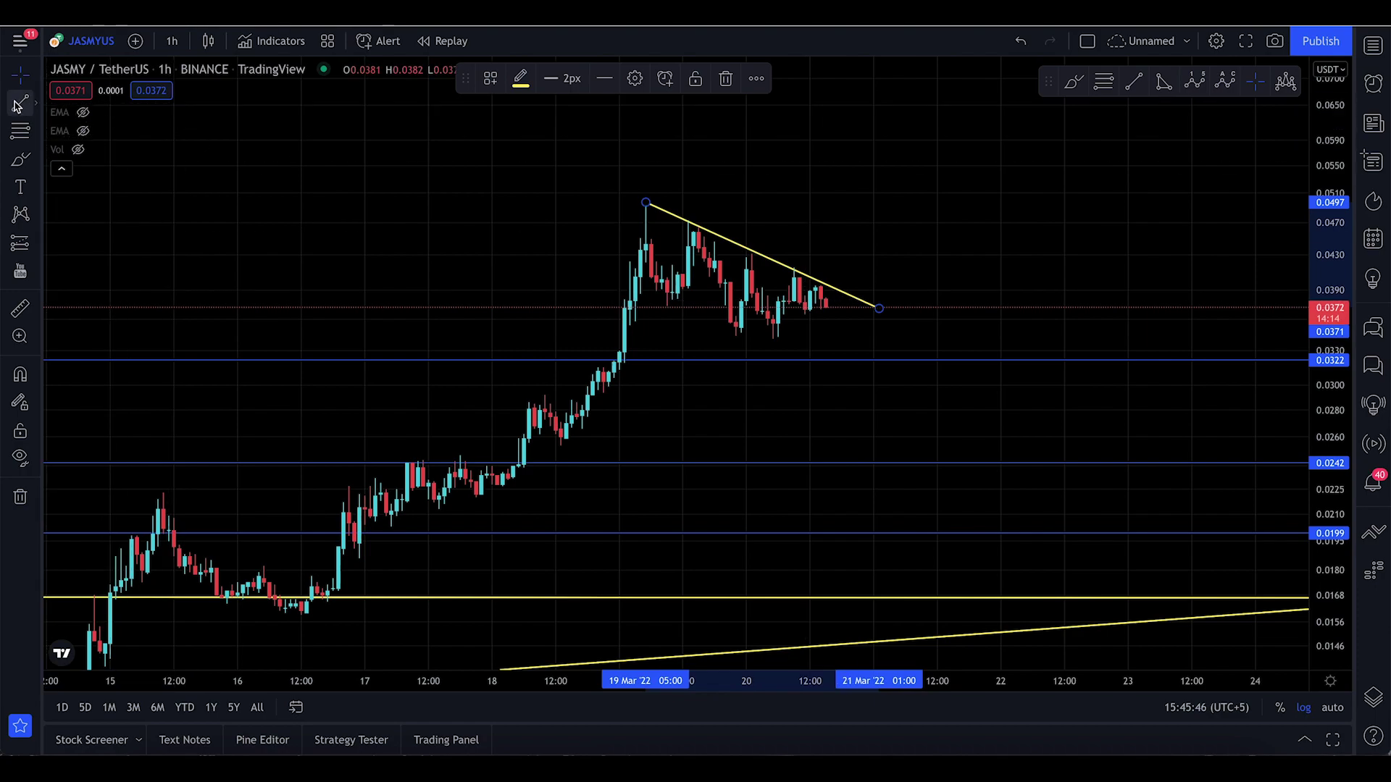
Step: Draw a rising trend line along the lows from about 0.0327 on 19 March 01:00 to about 0.0372 on 20 March 23:00
{"action": "left_click", "coordinate": [401, 289]}
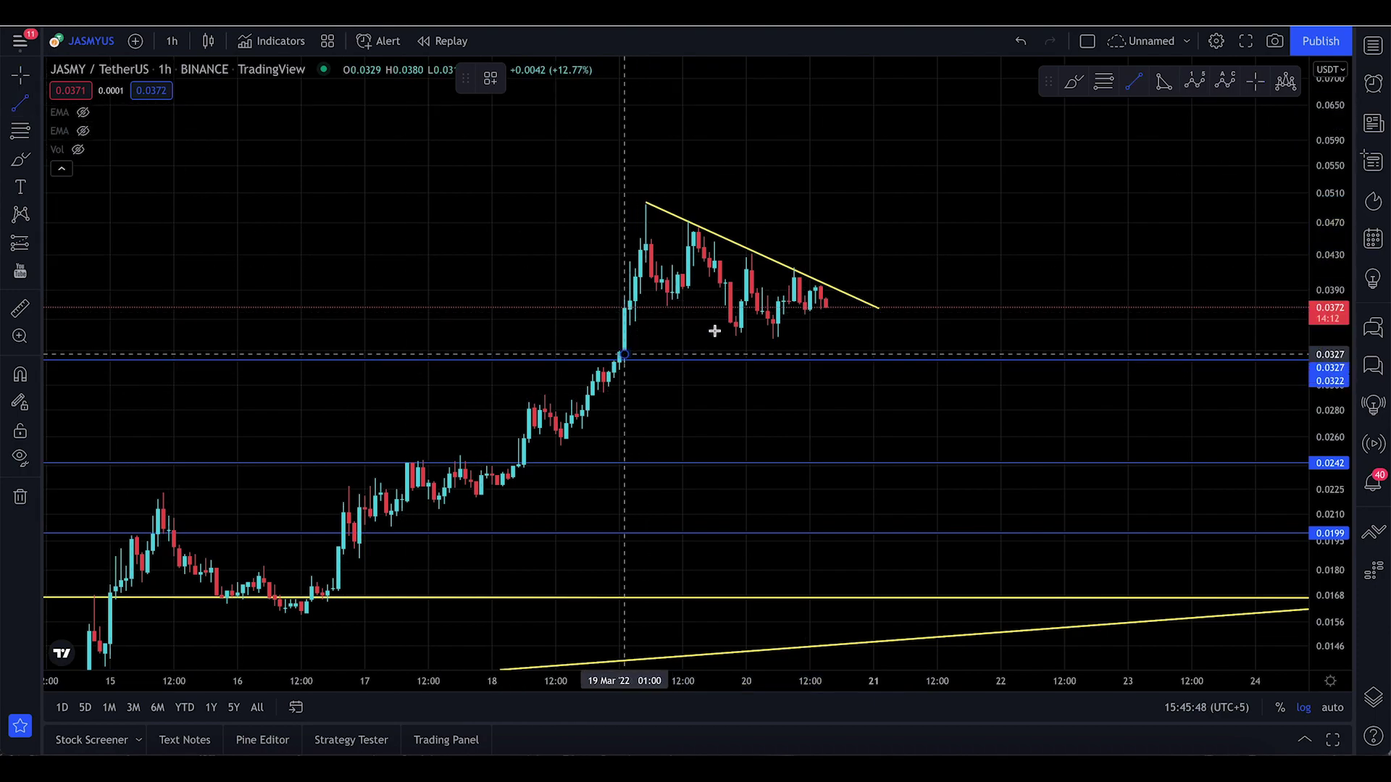
{"action": "left_click", "coordinate": [624, 355]}
{"action": "left_click", "coordinate": [870, 307]}
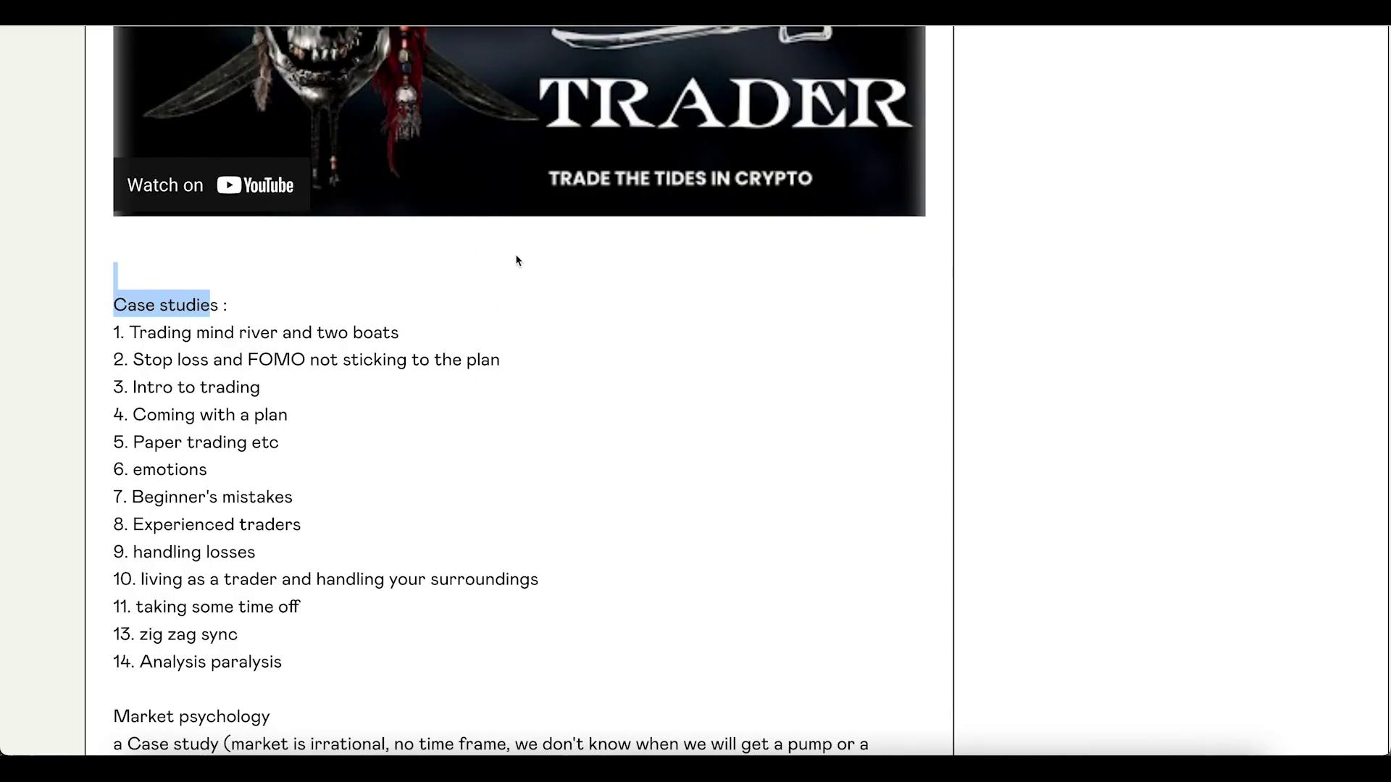
Step: Return to the Gumroad course page and review the promo video and the case studies, market psychology and chart trading topics
{"action": "scroll", "coordinate": [516, 260], "scroll_direction": "up", "scroll_amount": 3}
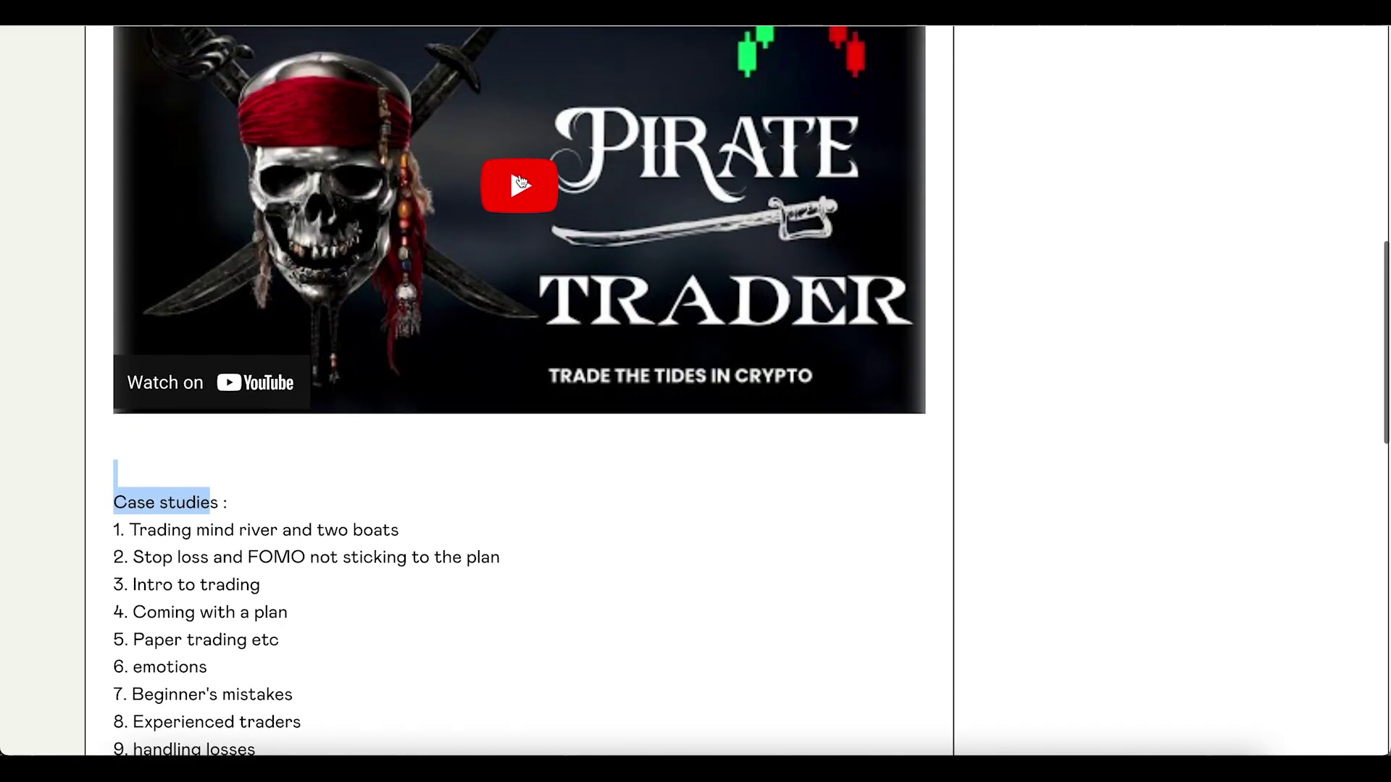
{"action": "left_click", "coordinate": [573, 494]}
{"action": "scroll", "coordinate": [573, 495], "scroll_direction": "down", "scroll_amount": 3}
{"action": "scroll", "coordinate": [574, 496], "scroll_direction": "up", "scroll_amount": 1}
{"action": "scroll", "coordinate": [574, 495], "scroll_direction": "down", "scroll_amount": 1}
{"action": "scroll", "coordinate": [575, 496], "scroll_direction": "down", "scroll_amount": 20}
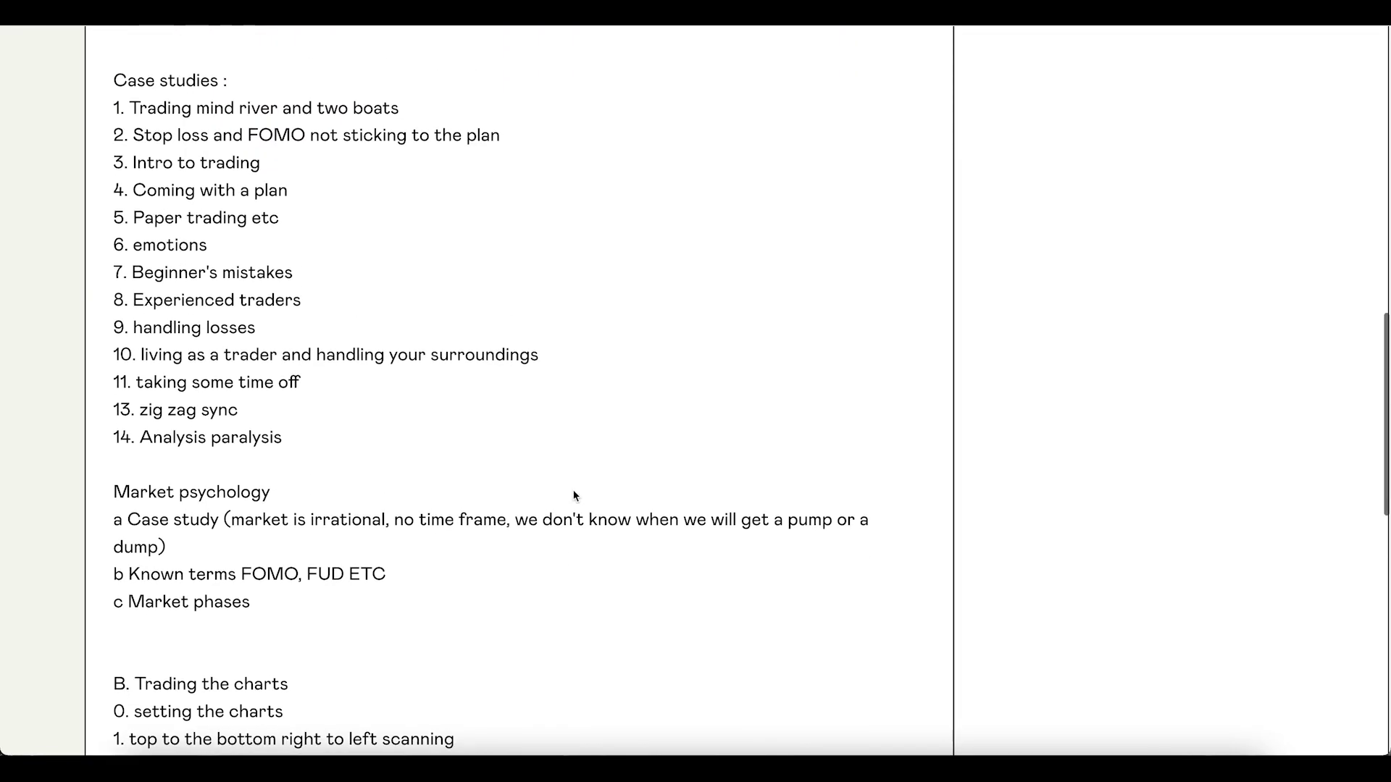
{"action": "scroll", "coordinate": [574, 496], "scroll_direction": "up", "scroll_amount": 7}
{"action": "scroll", "coordinate": [575, 497], "scroll_direction": "up", "scroll_amount": 20}
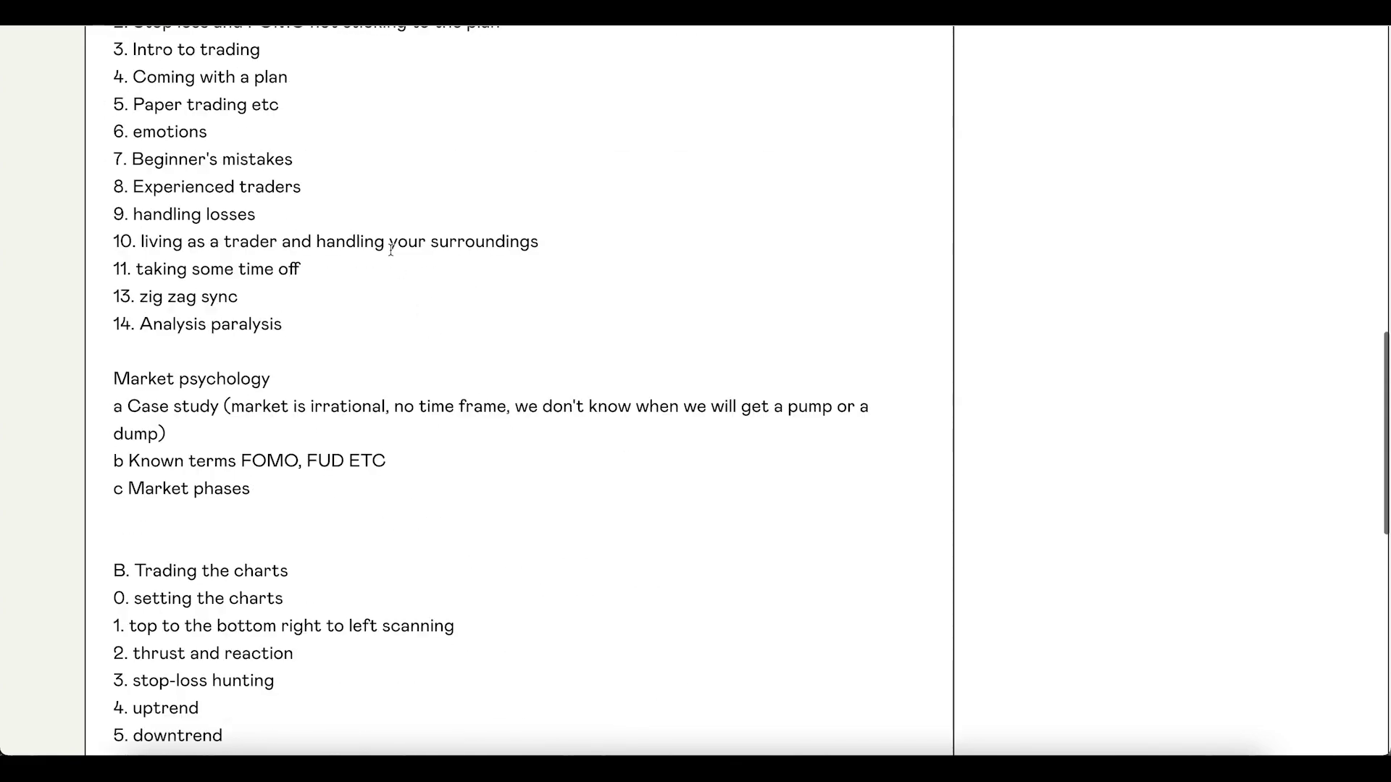
{"action": "scroll", "coordinate": [351, 349], "scroll_direction": "down", "scroll_amount": 8}
{"action": "scroll", "coordinate": [351, 350], "scroll_direction": "down", "scroll_amount": 2}
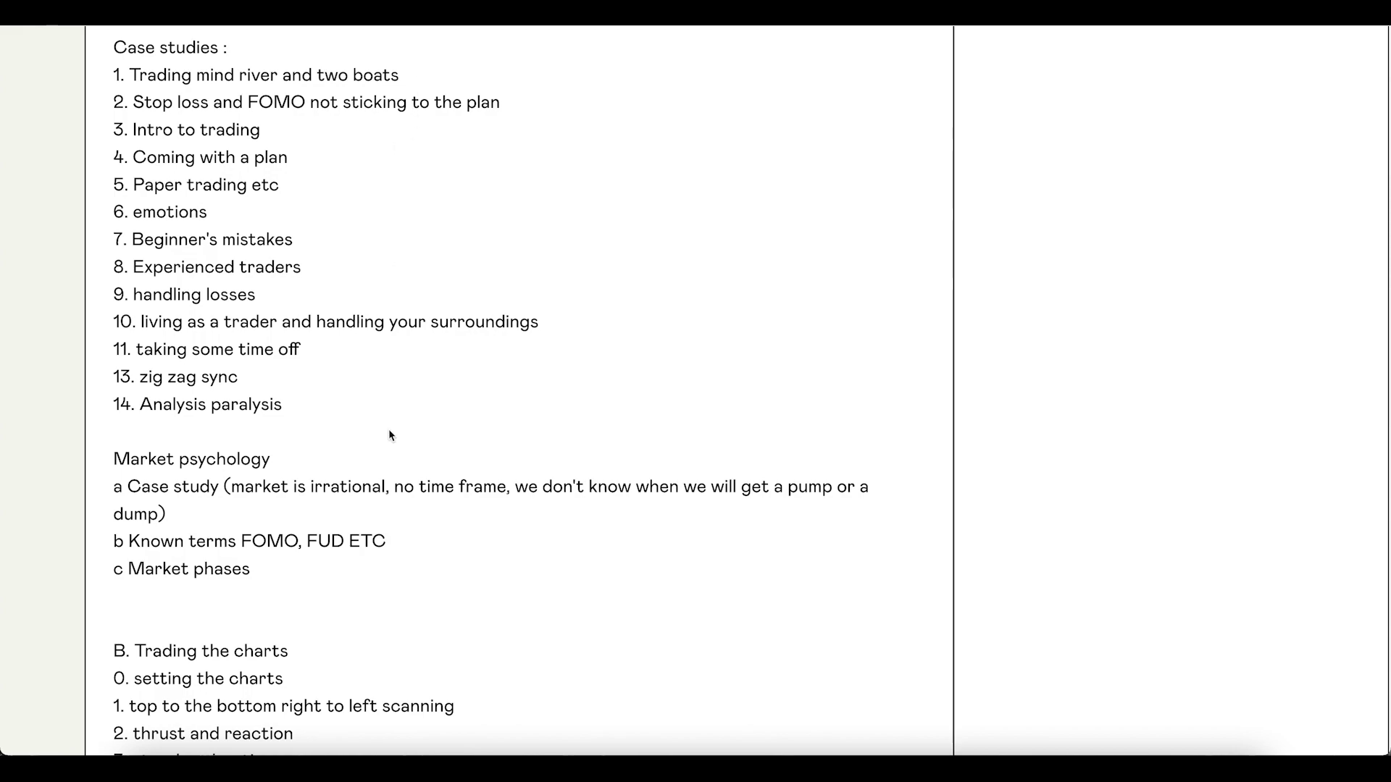
{"action": "scroll", "coordinate": [389, 433], "scroll_direction": "up", "scroll_amount": 3}
{"action": "scroll", "coordinate": [389, 434], "scroll_direction": "up", "scroll_amount": 5}
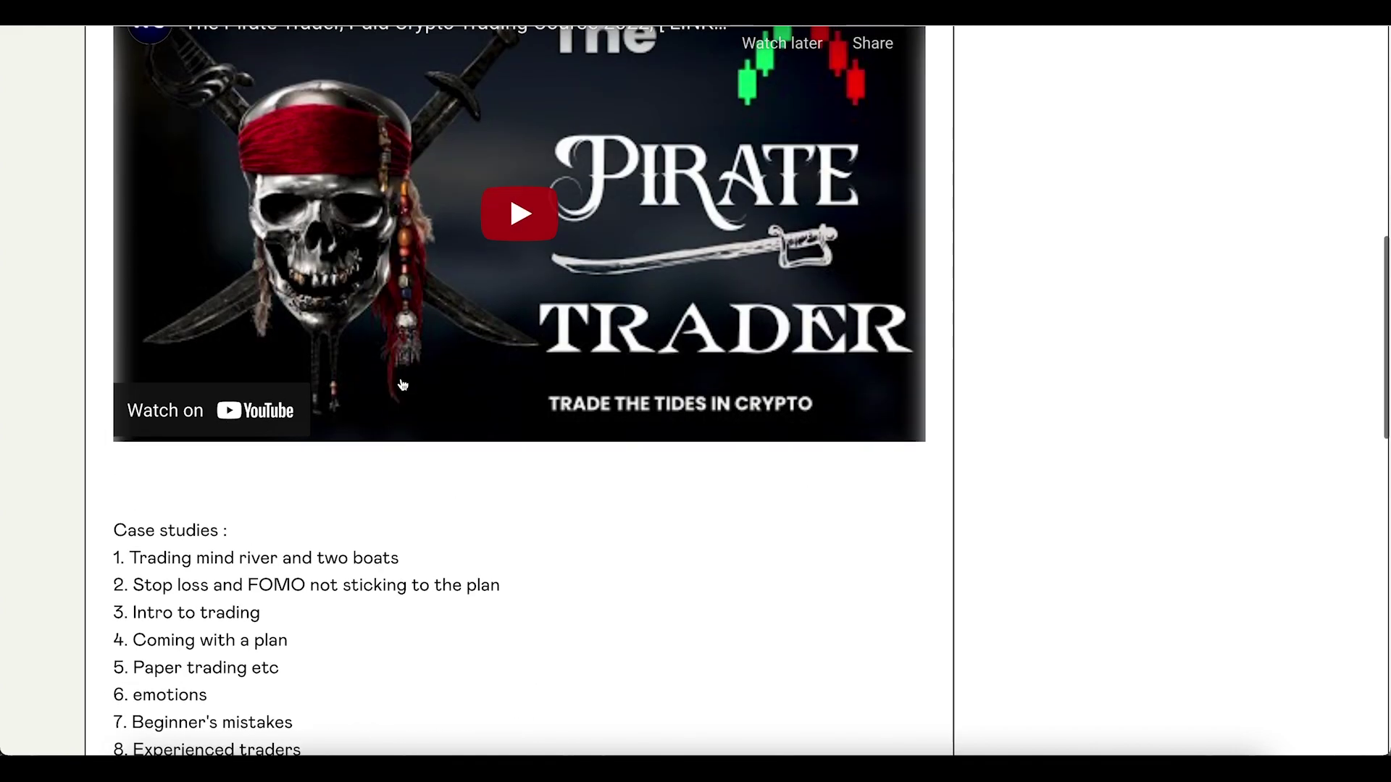
{"action": "scroll", "coordinate": [496, 195], "scroll_direction": "down", "scroll_amount": 2}
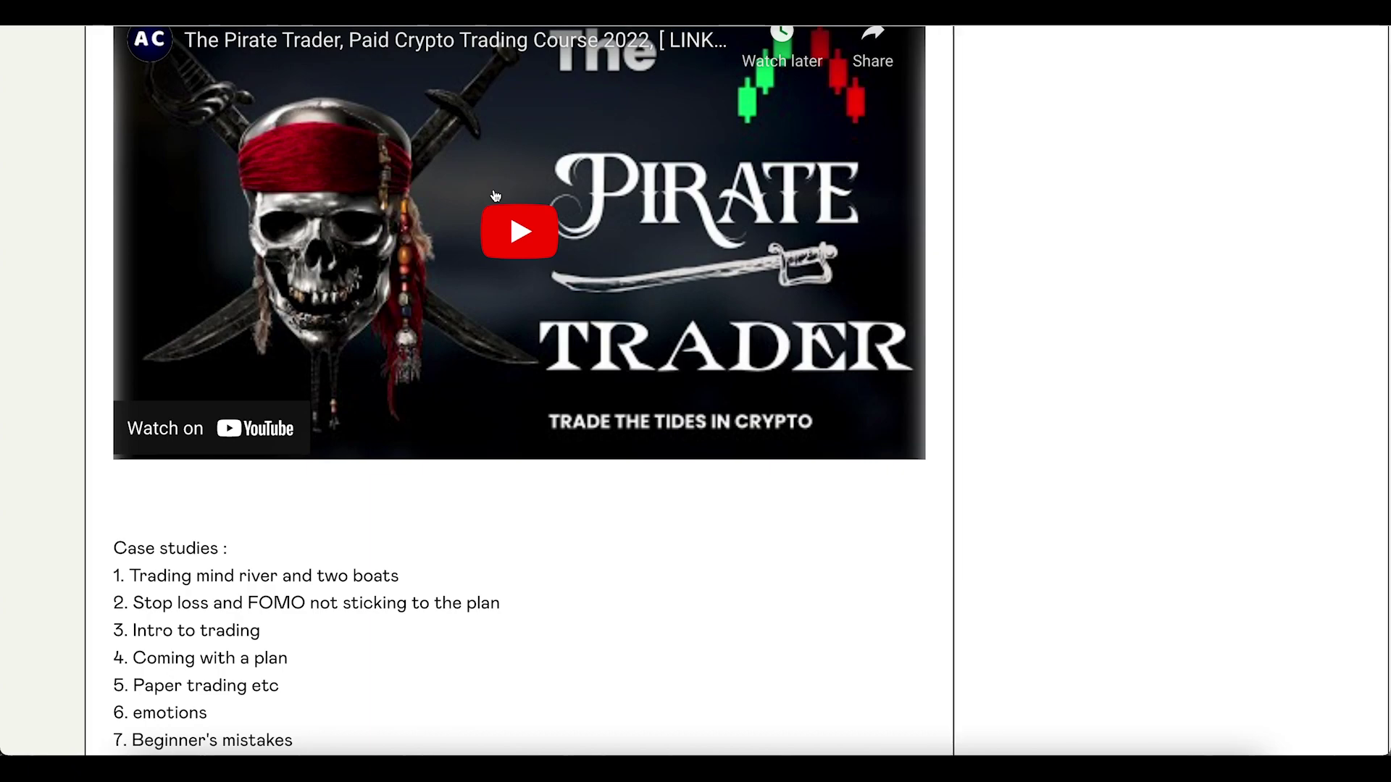
{"action": "scroll", "coordinate": [301, 242], "scroll_direction": "down", "scroll_amount": 10}
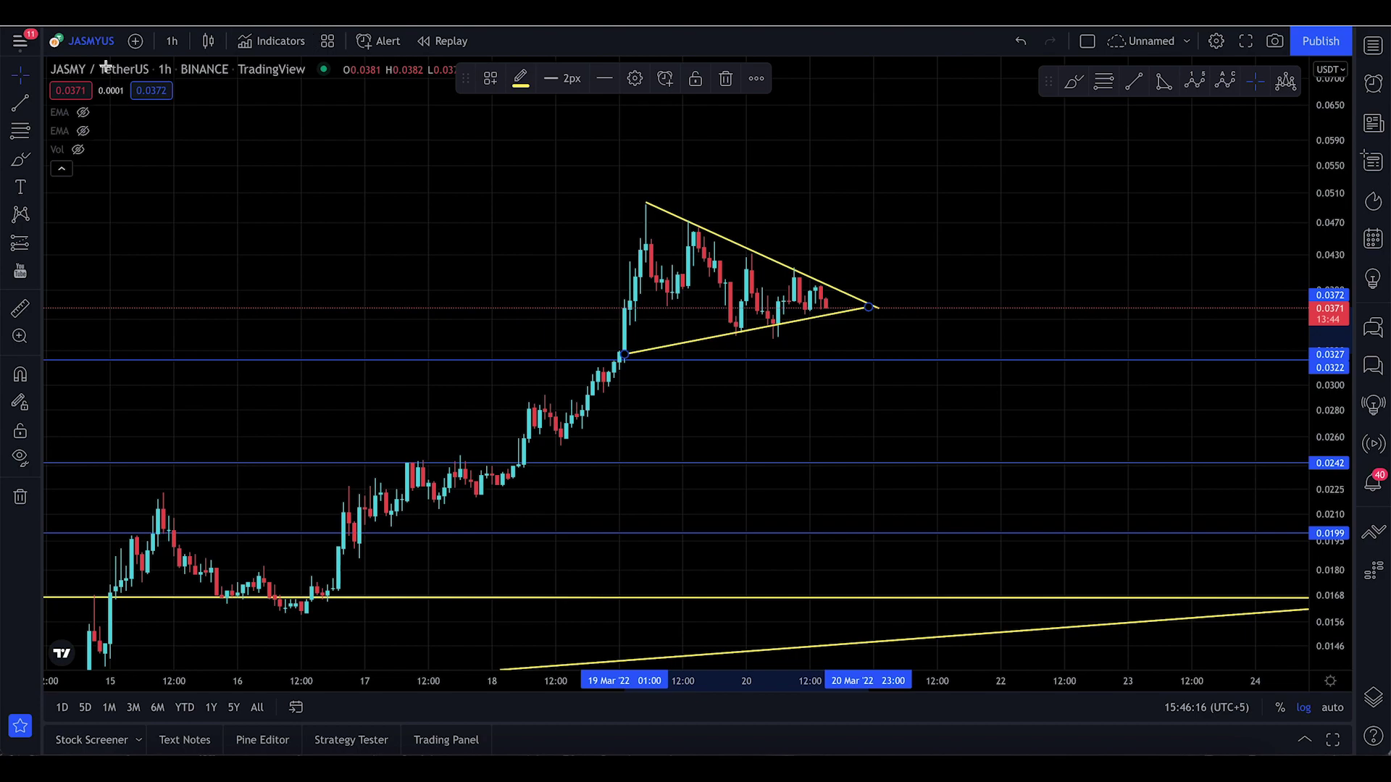
Step: Trace the outline of the converging yellow triangle with a red brush stroke and remove the stroke
{"action": "left_click", "coordinate": [19, 161]}
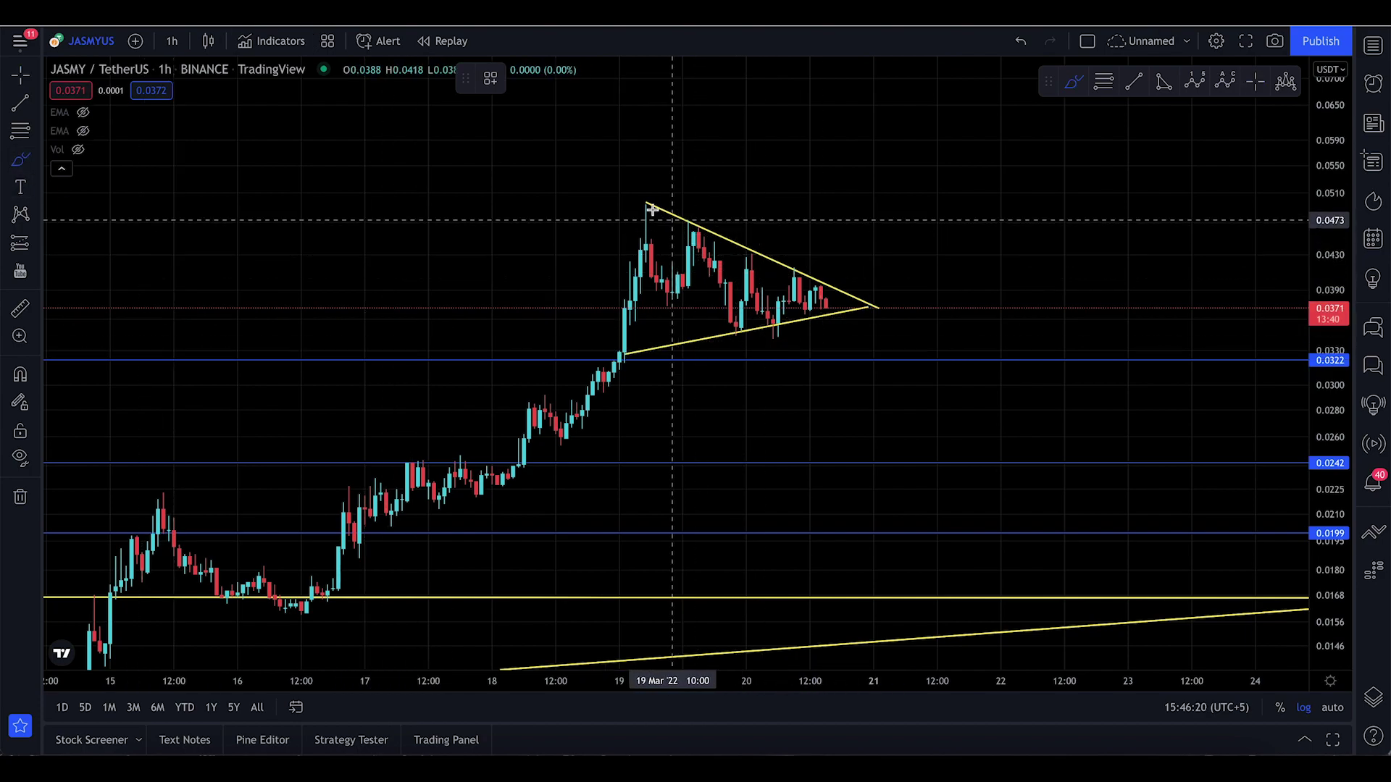
{"action": "mouse_move", "coordinate": [646, 205]}
{"action": "left_mouse_down"}
{"action": "mouse_move", "coordinate": [876, 317]}
{"action": "mouse_move", "coordinate": [606, 397]}
{"action": "left_mouse_up"}
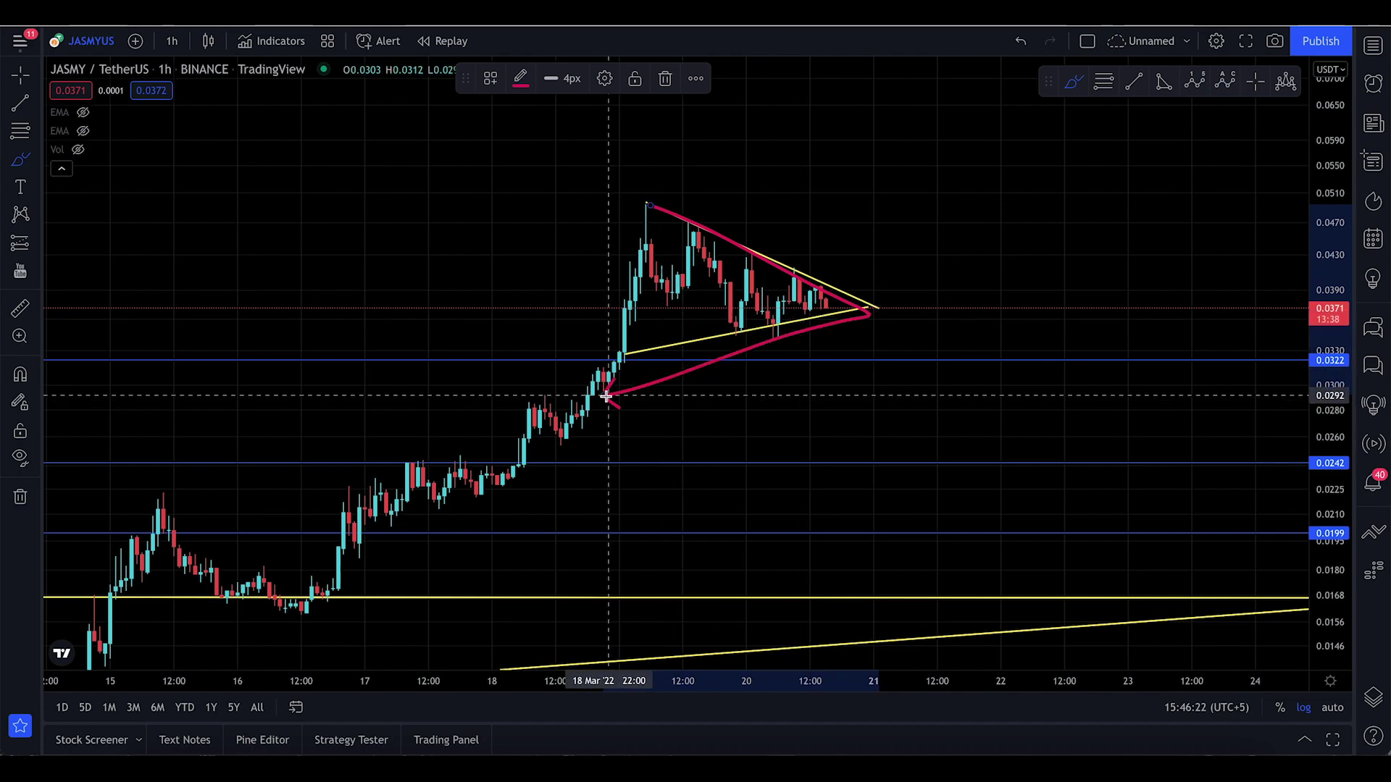
{"action": "key", "text": "Delete"}
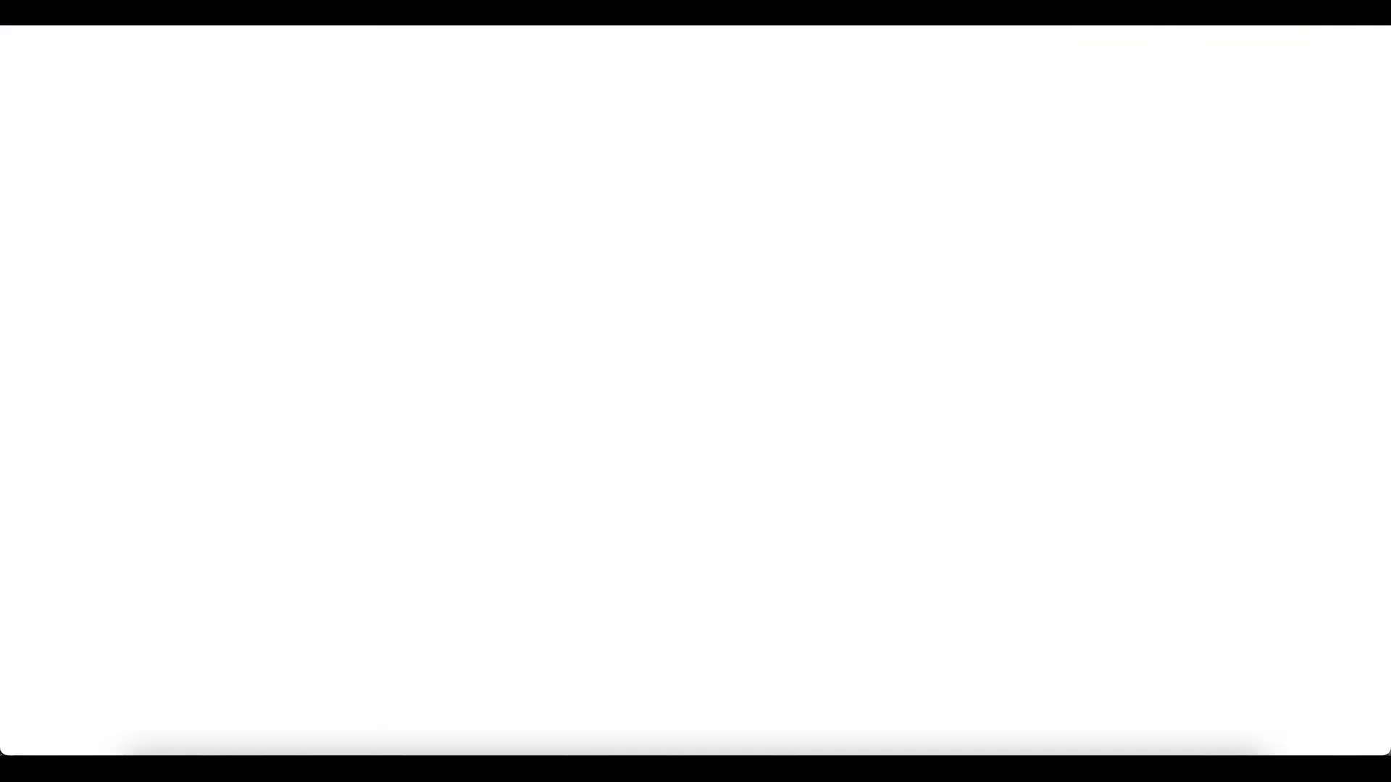
Step: Open Google and search the web for "penant chart"
{"action": "type", "text": "google"}
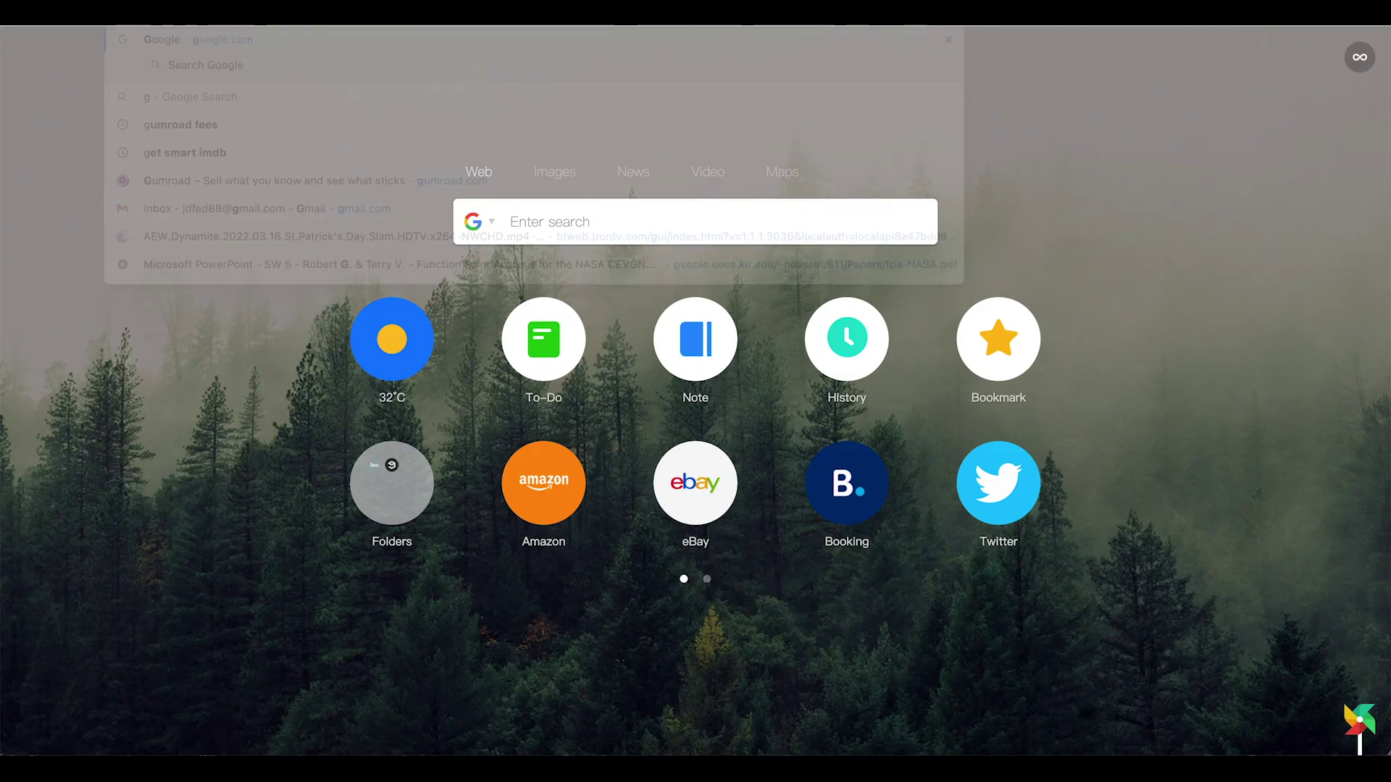
{"action": "key", "text": "Return"}
{"action": "type", "text": "penant"}
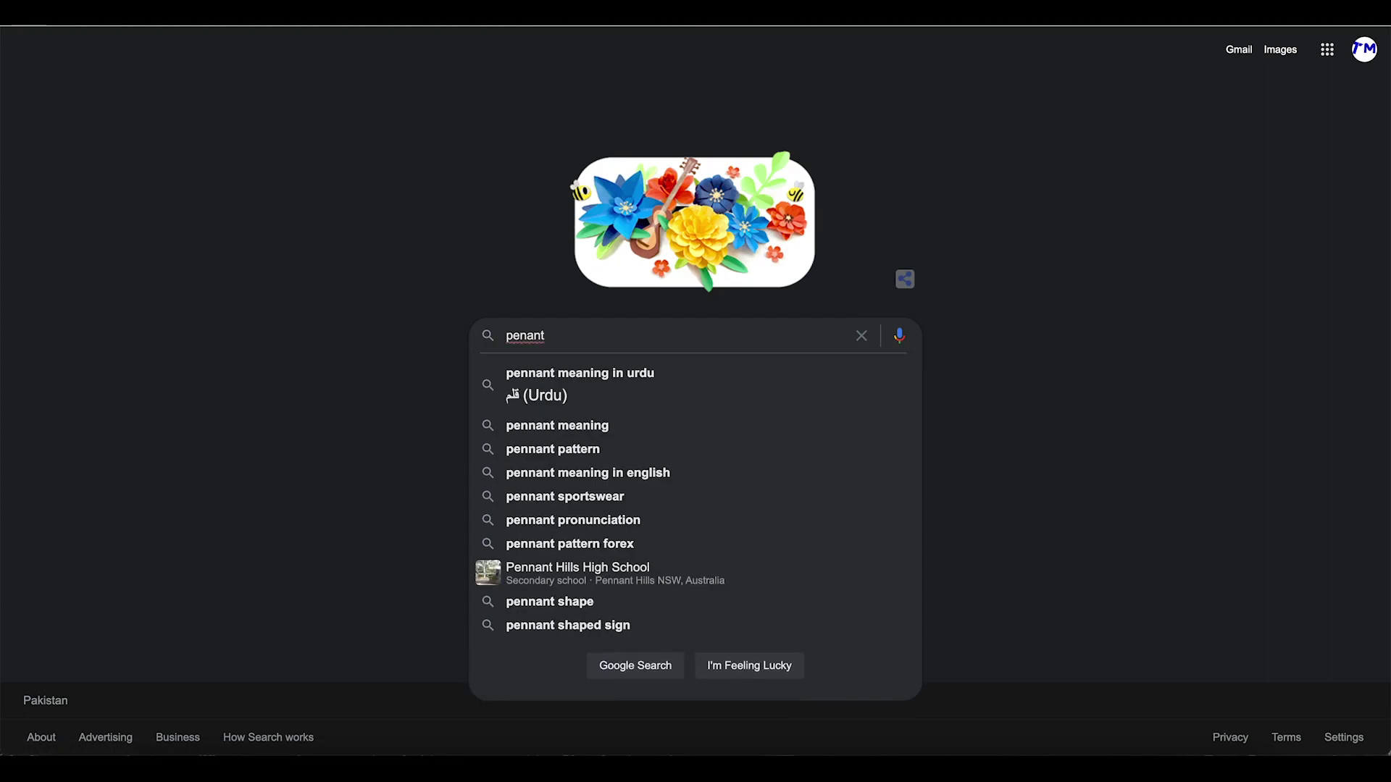
{"action": "type", "text": " c"}
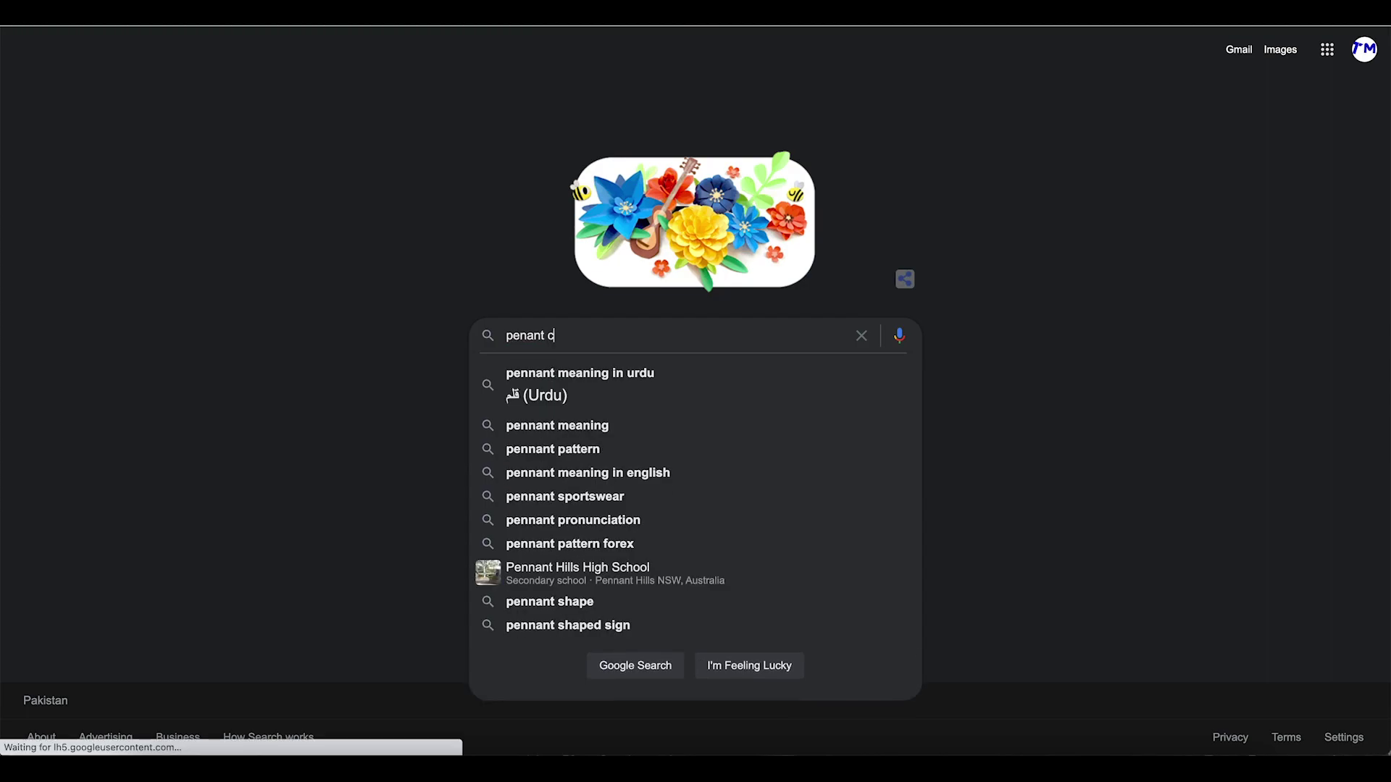
{"action": "type", "text": "hart"}
{"action": "key", "text": "Return"}
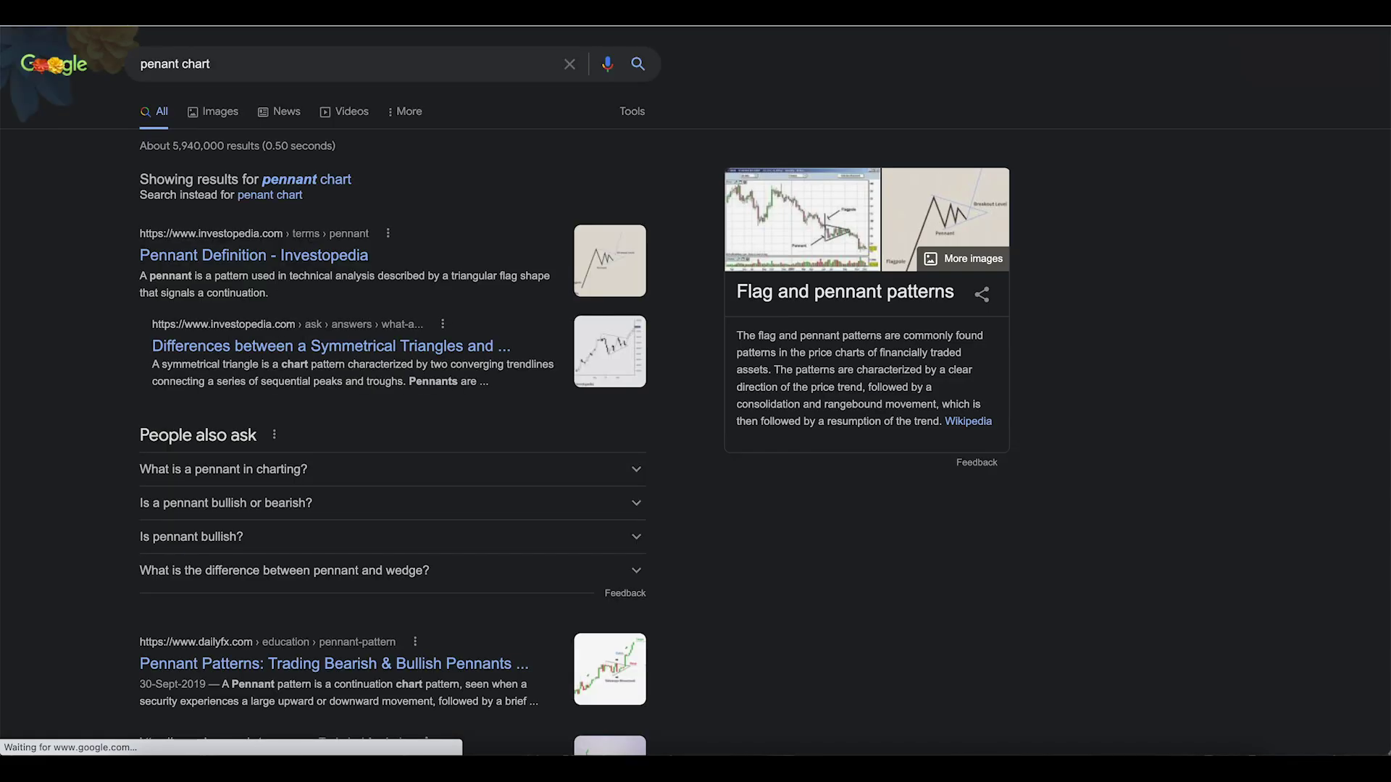
Step: Switch to the corrected "pennant chart" search and inspect example pennant patterns in the image results
{"action": "left_click", "coordinate": [320, 180]}
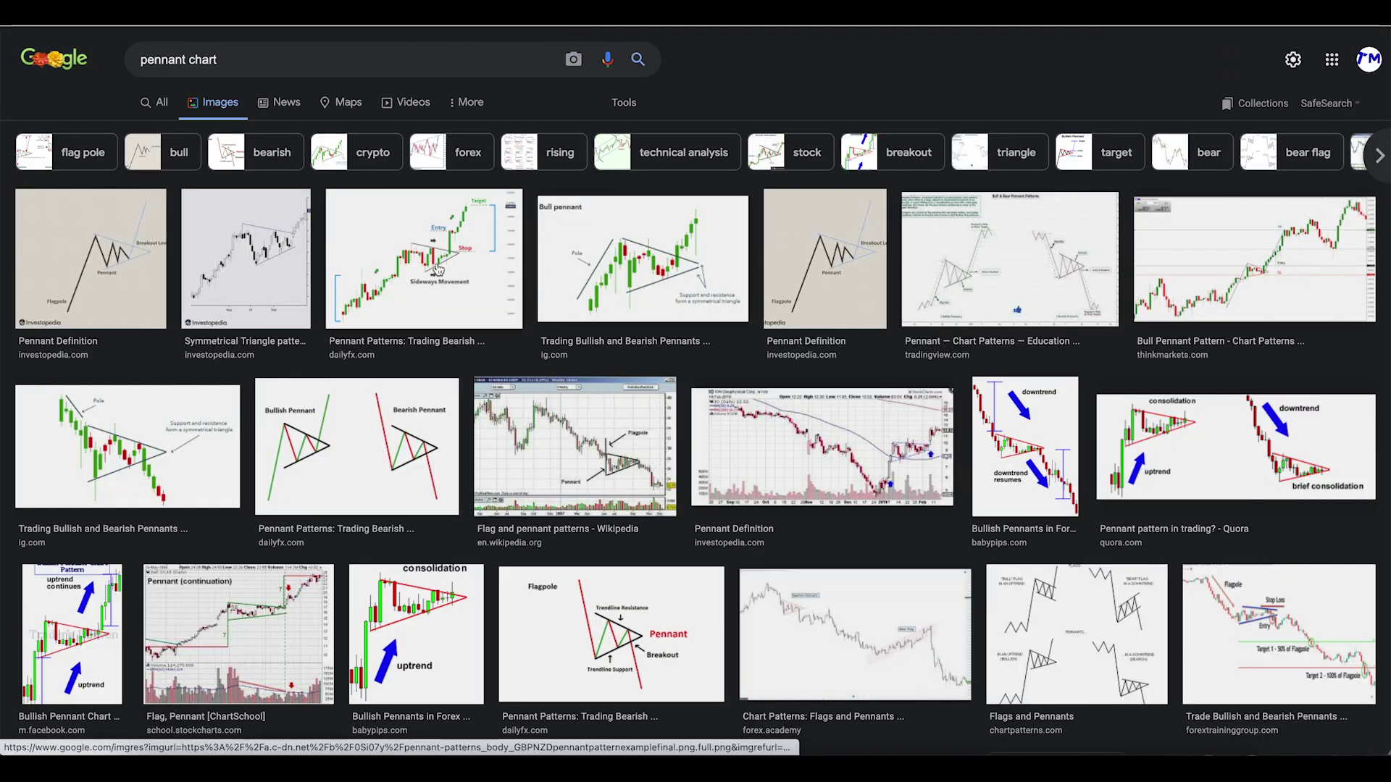
{"action": "left_click", "coordinate": [449, 279]}
{"action": "left_click", "coordinate": [1231, 273]}
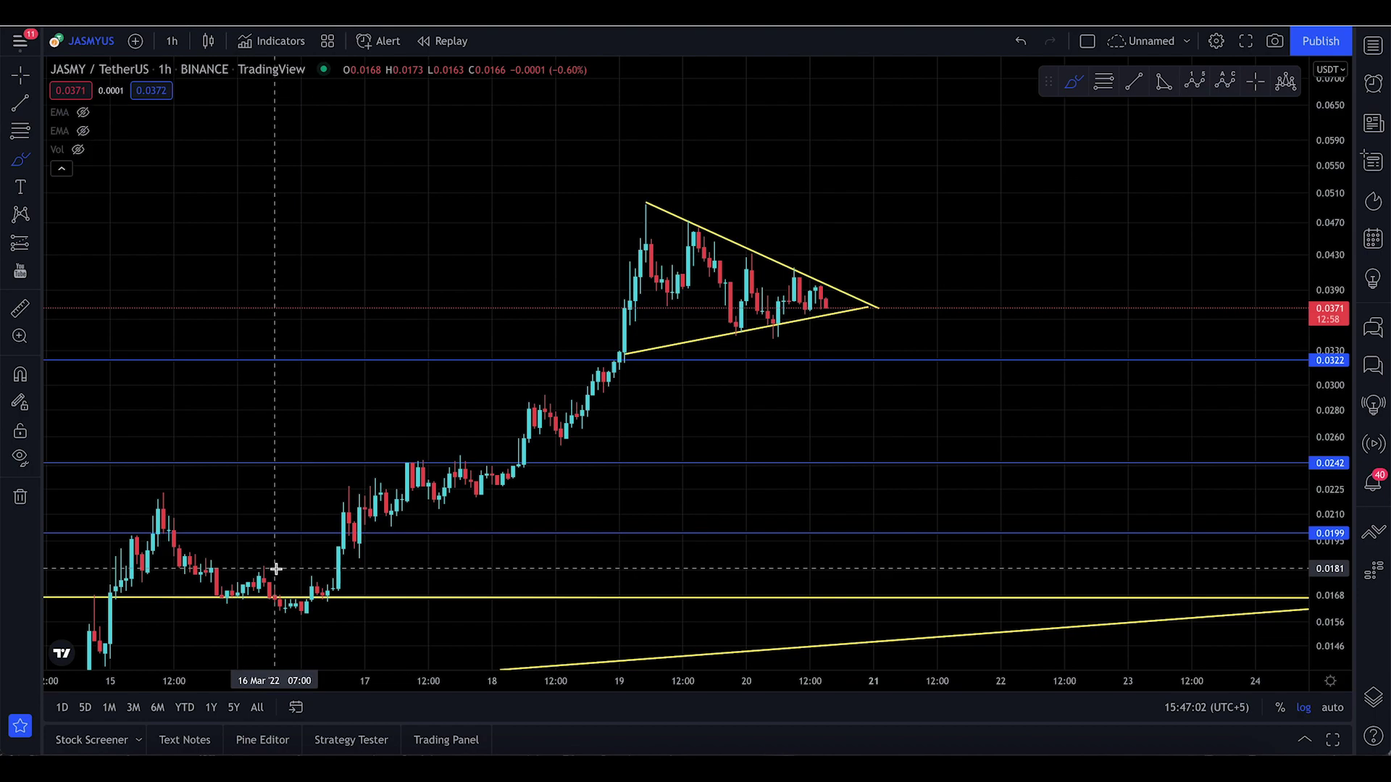
Step: Back on the JASMY chart, brush the rally from 16 March, the pennant outline and an upward breakout arrow, and undo the strokes
{"action": "mouse_move", "coordinate": [279, 572]}
{"action": "left_mouse_down"}
{"action": "mouse_move", "coordinate": [312, 578]}
{"action": "mouse_move", "coordinate": [511, 395]}
{"action": "mouse_move", "coordinate": [654, 197]}
{"action": "mouse_move", "coordinate": [851, 310]}
{"action": "mouse_move", "coordinate": [587, 361]}
{"action": "left_mouse_up"}
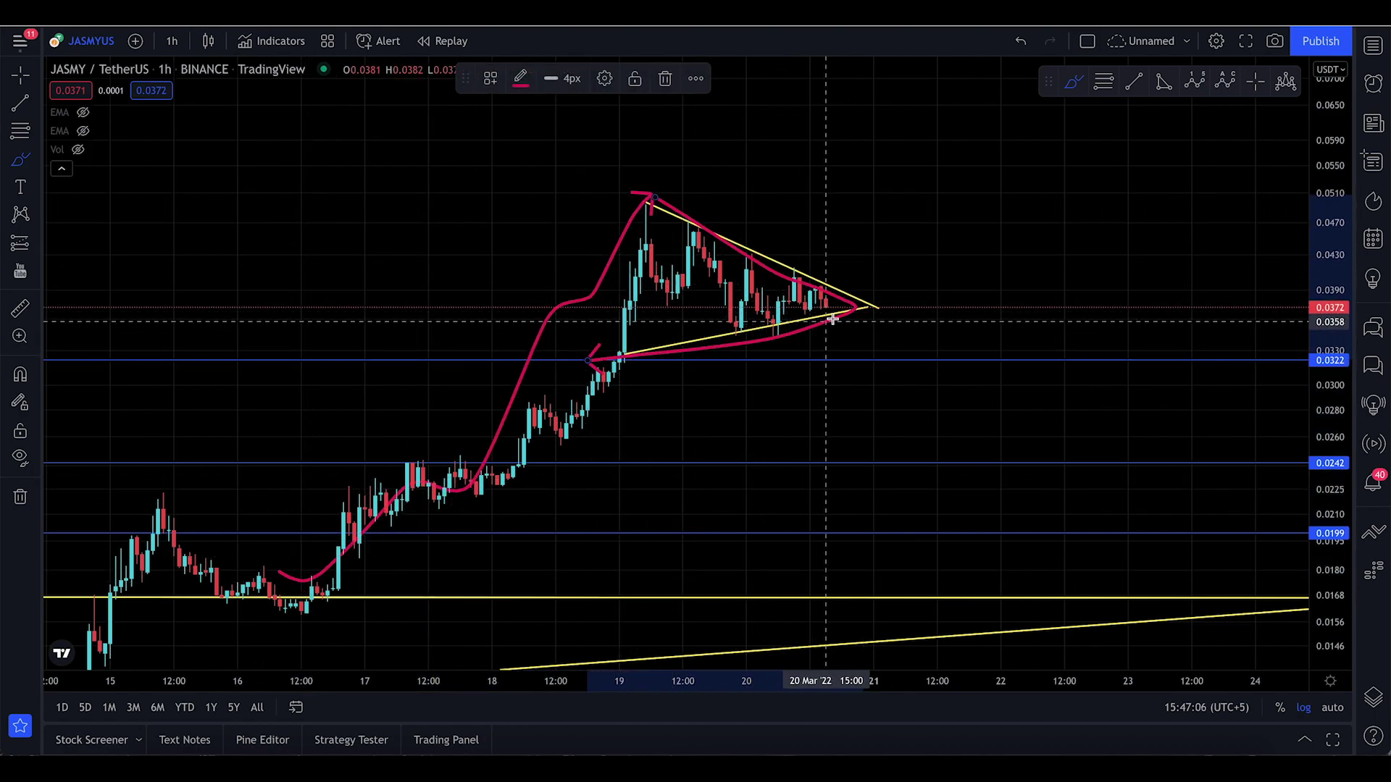
{"action": "mouse_move", "coordinate": [856, 307]}
{"action": "left_mouse_down"}
{"action": "mouse_move", "coordinate": [922, 211]}
{"action": "mouse_move", "coordinate": [1045, 108]}
{"action": "left_mouse_up"}
{"action": "key", "text": "ctrl+z"}
{"action": "key", "text": "ctrl+z"}
{"action": "key", "text": "ctrl+z"}
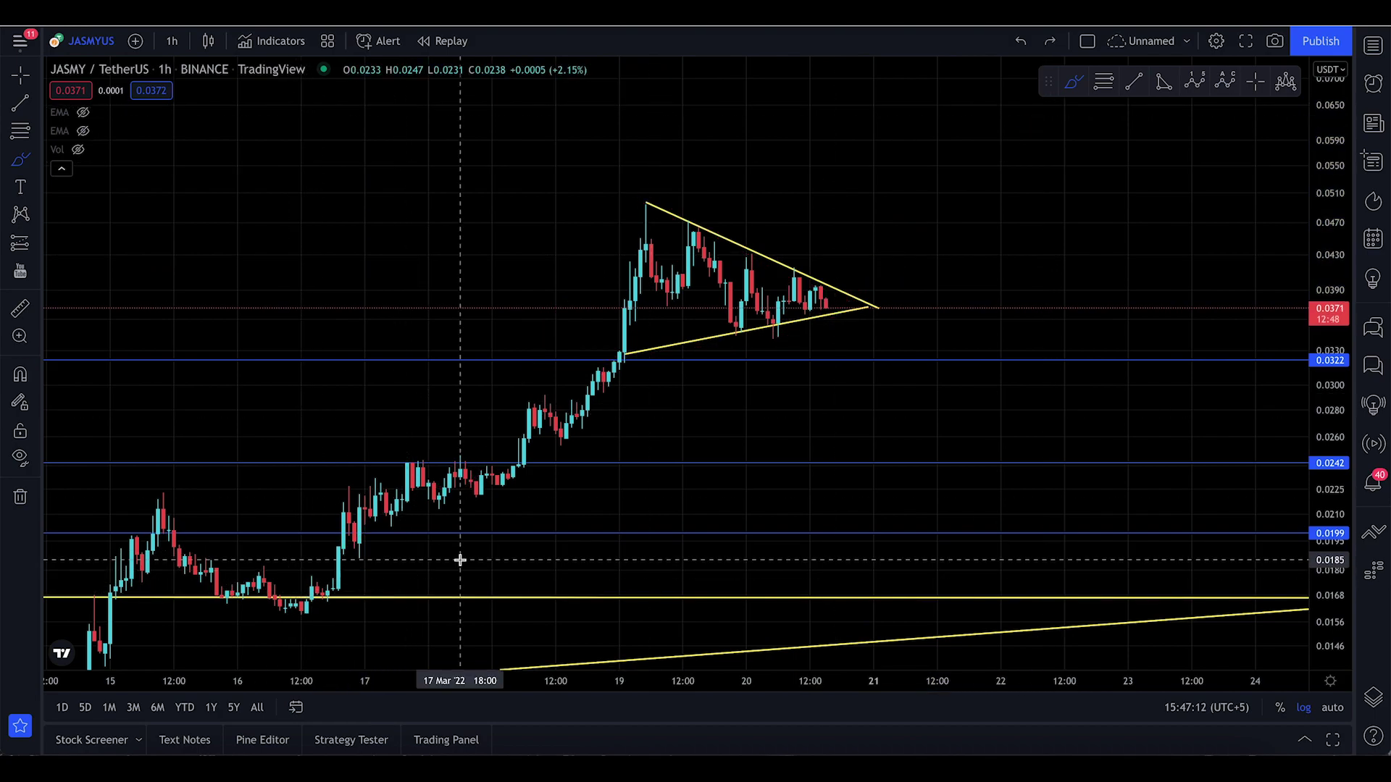
Step: Brush the price path from about 9 March through the pennant to an arrow near 0.0692 on 22 March, and undo it
{"action": "scroll", "coordinate": [770, 632], "scroll_direction": "down", "scroll_amount": 3}
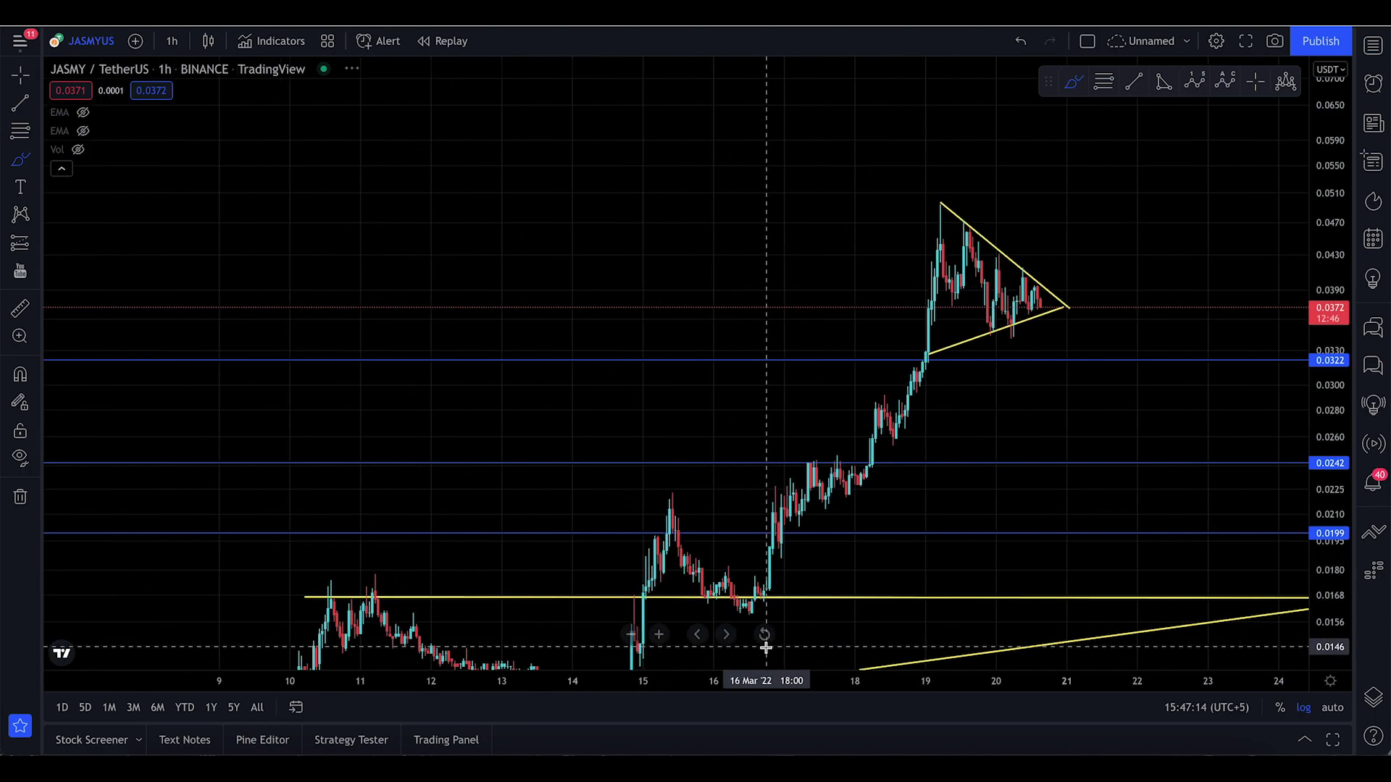
{"action": "left_click_drag", "start_coordinate": [1346, 493], "coordinate": [1346, 551]}
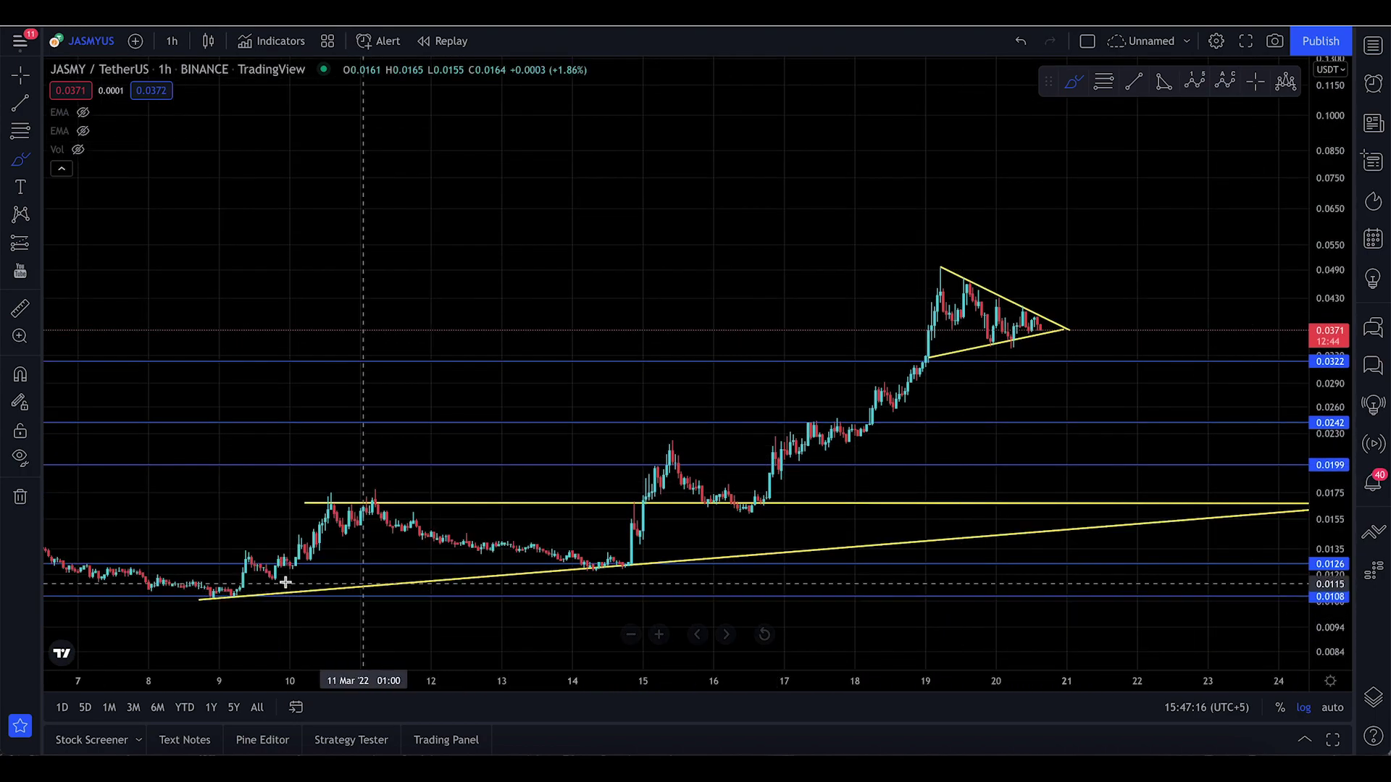
{"action": "mouse_move", "coordinate": [246, 568]}
{"action": "left_mouse_down"}
{"action": "mouse_move", "coordinate": [290, 529]}
{"action": "mouse_move", "coordinate": [527, 536]}
{"action": "left_mouse_up"}
{"action": "mouse_move", "coordinate": [652, 535]}
{"action": "left_mouse_down"}
{"action": "mouse_move", "coordinate": [794, 404]}
{"action": "mouse_move", "coordinate": [982, 271]}
{"action": "mouse_move", "coordinate": [1053, 321]}
{"action": "mouse_move", "coordinate": [960, 355]}
{"action": "mouse_move", "coordinate": [1142, 194]}
{"action": "left_mouse_up"}
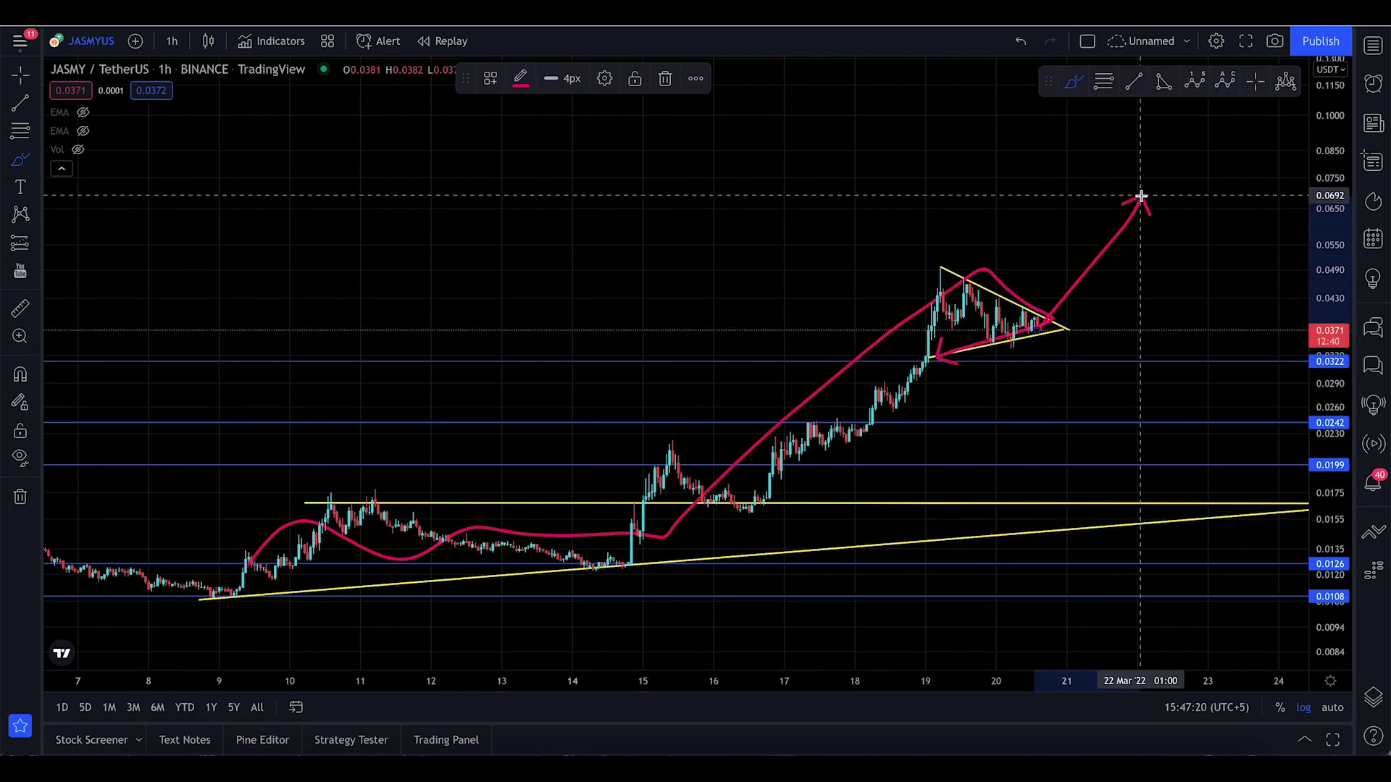
{"action": "key", "text": "ctrl+z"}
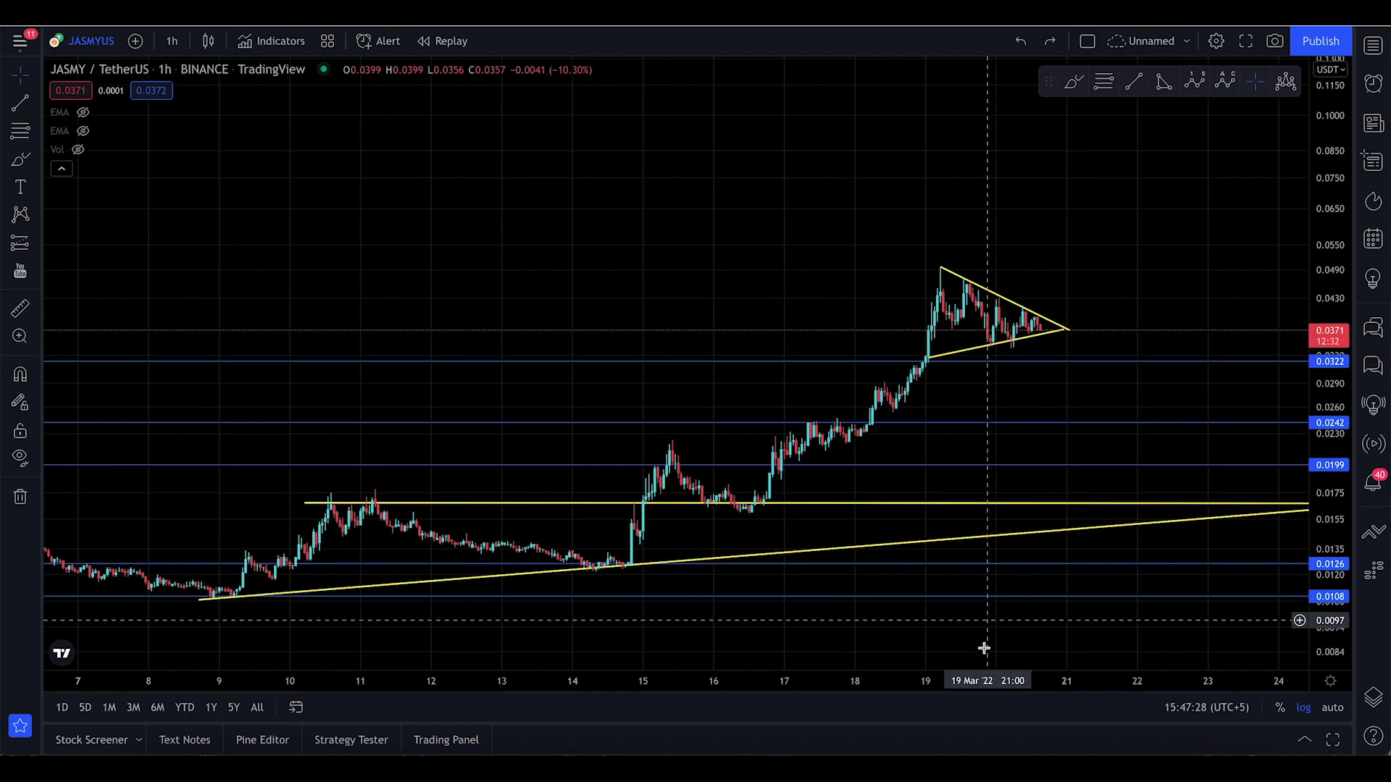
Step: Make a brush mark at the converging tip of the triangle and undo it
{"action": "scroll", "coordinate": [766, 568], "scroll_direction": "up", "scroll_amount": 3}
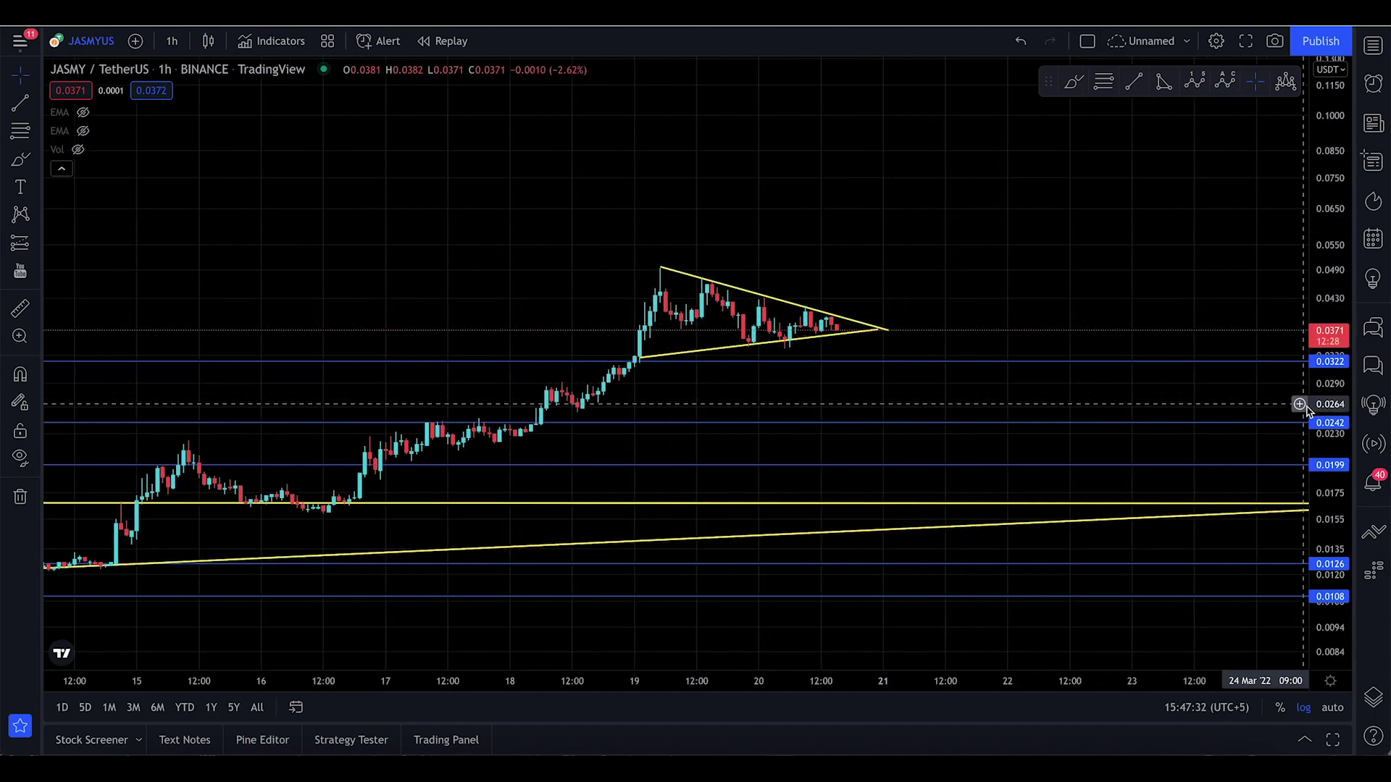
{"action": "left_click_drag", "start_coordinate": [1323, 410], "coordinate": [1328, 185]}
{"action": "left_click_drag", "start_coordinate": [966, 237], "coordinate": [893, 273]}
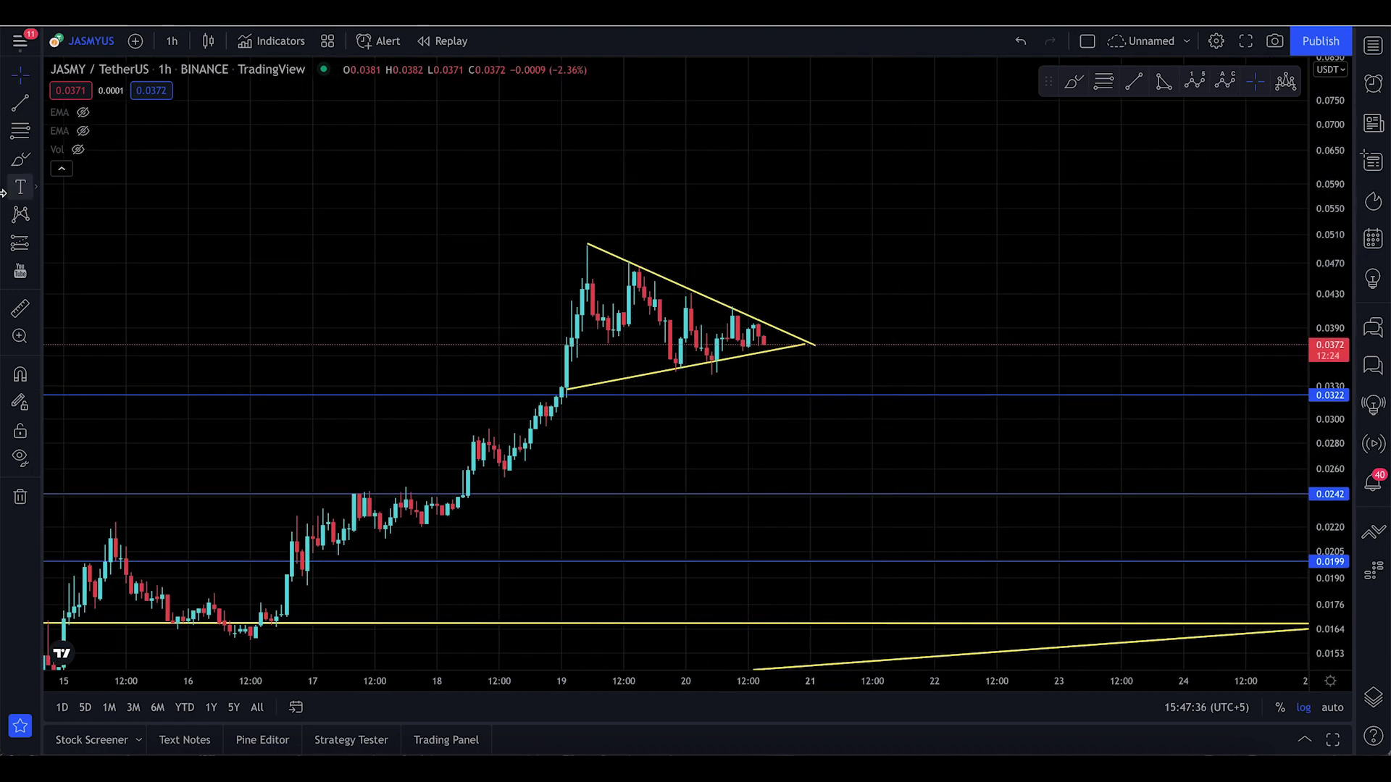
{"action": "left_click", "coordinate": [16, 163]}
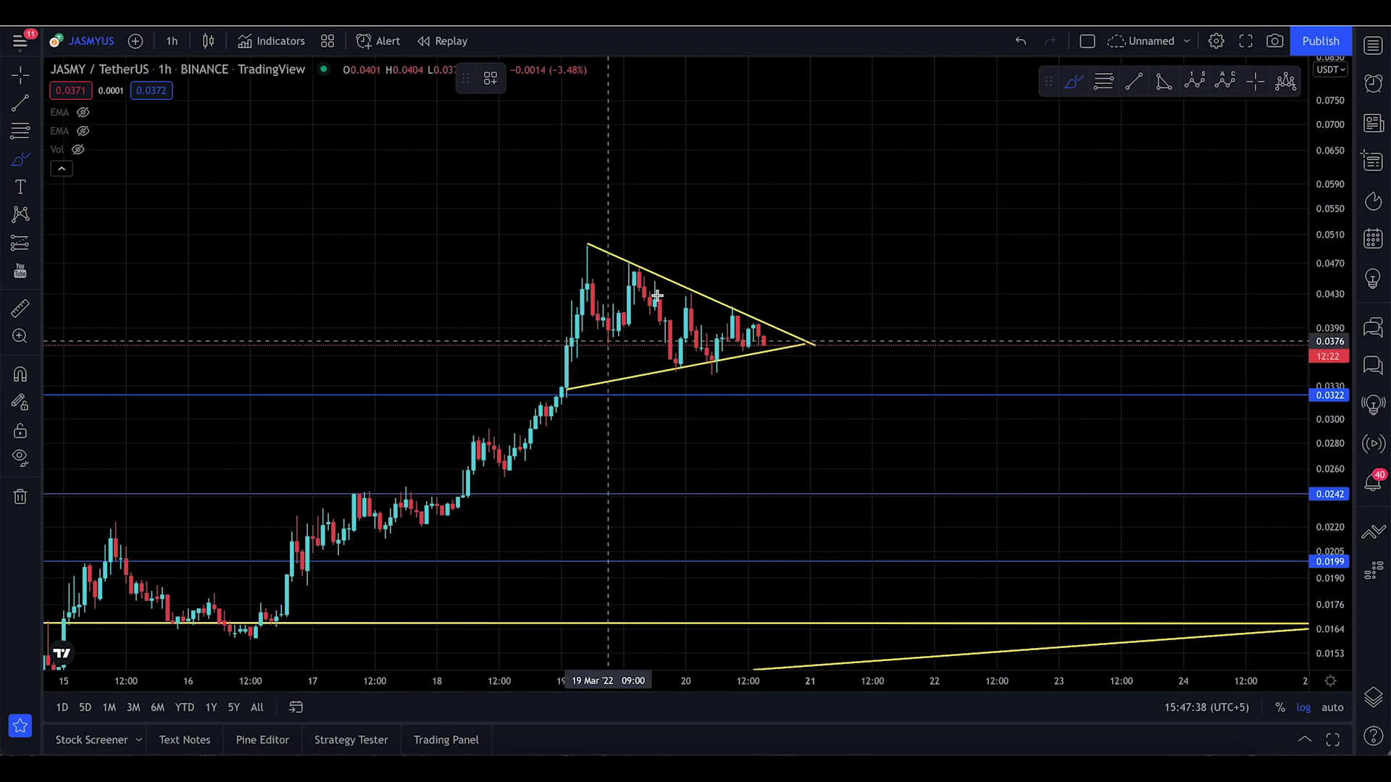
{"action": "mouse_move", "coordinate": [837, 321]}
{"action": "left_mouse_down"}
{"action": "mouse_move", "coordinate": [816, 382]}
{"action": "mouse_move", "coordinate": [838, 329]}
{"action": "left_mouse_up"}
{"action": "key", "text": "ctrl+z"}
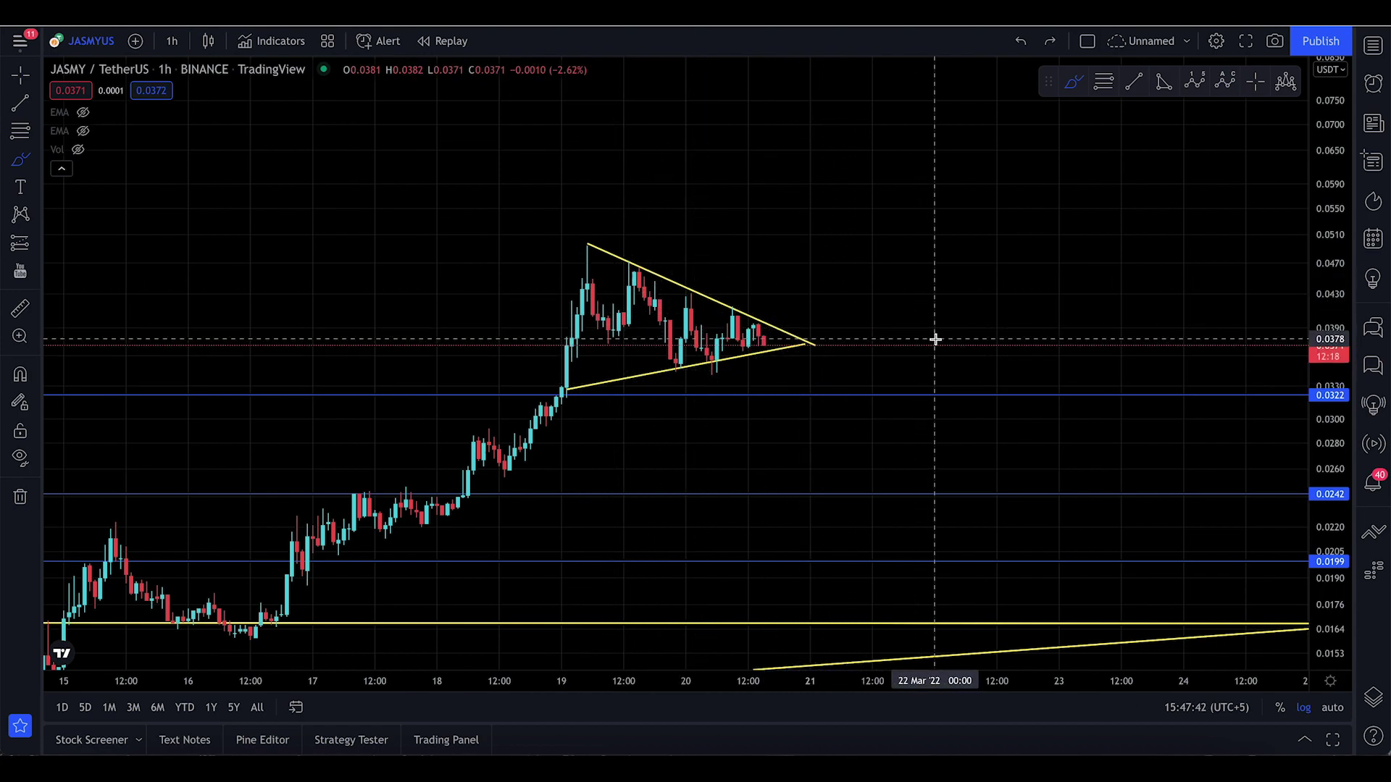
Step: Brush a large figure 4 with arrowheads in the empty chart area around 22 March and undo it
{"action": "mouse_move", "coordinate": [964, 180]}
{"action": "left_mouse_down"}
{"action": "mouse_move", "coordinate": [1109, 257]}
{"action": "mouse_move", "coordinate": [1100, 274]}
{"action": "mouse_move", "coordinate": [1003, 239]}
{"action": "left_mouse_up"}
{"action": "left_click_drag", "start_coordinate": [1020, 402], "coordinate": [1021, 402]}
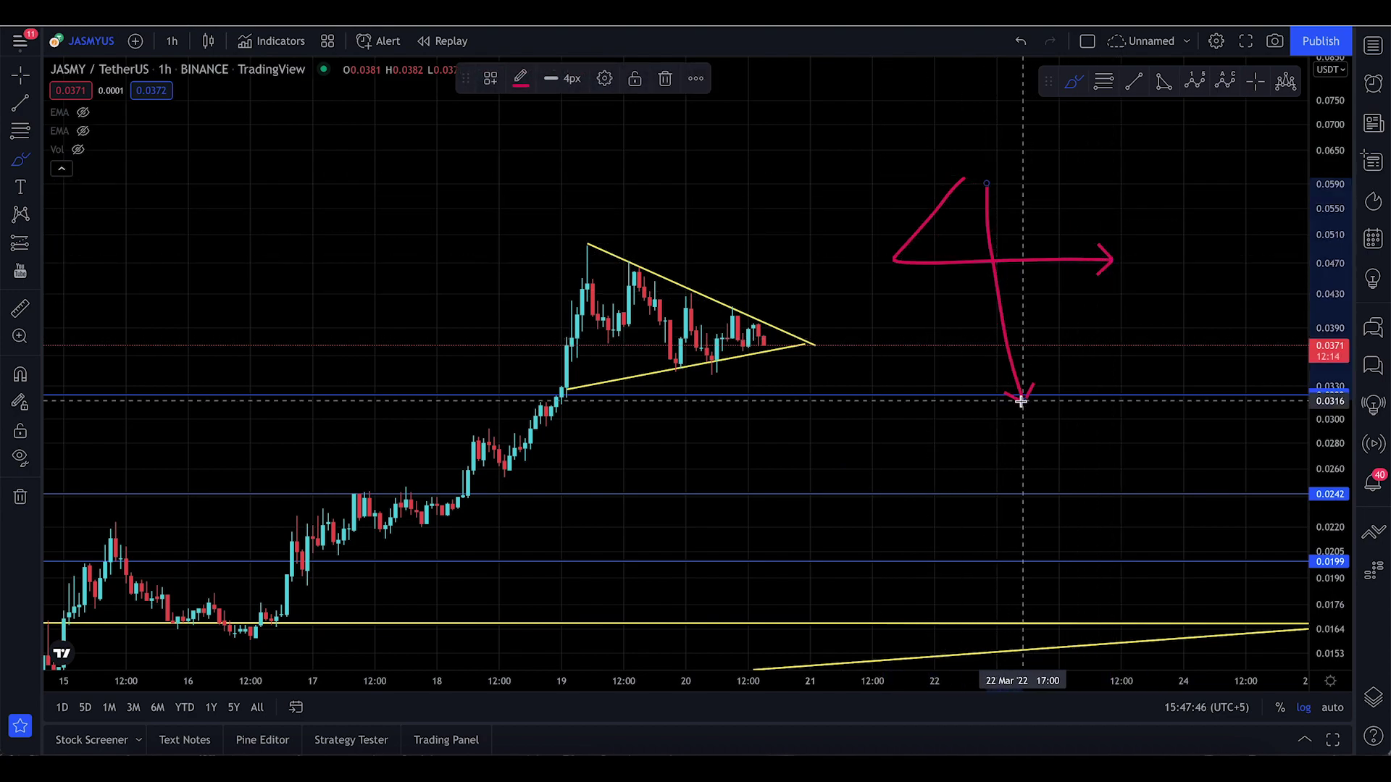
{"action": "key", "text": "ctrl+z"}
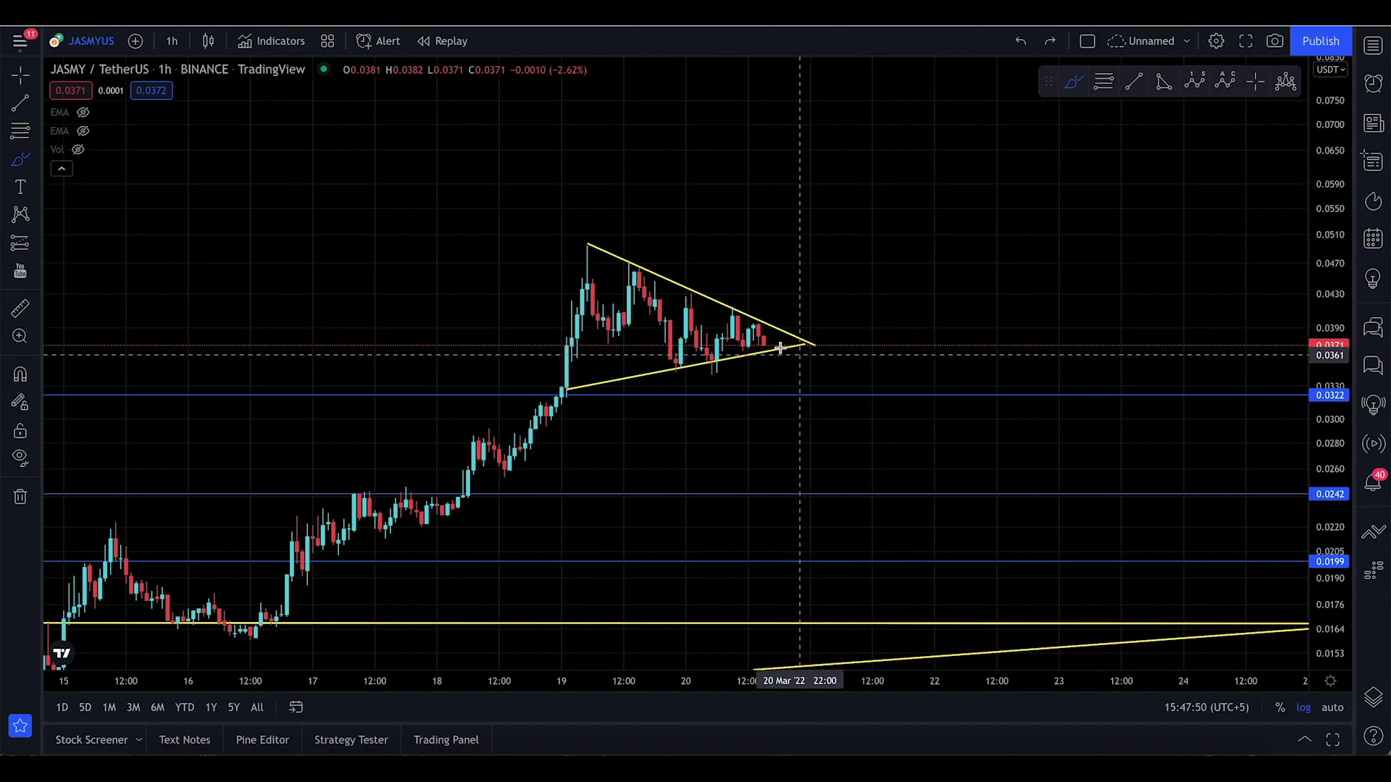
Step: Brush a breakout arrow from the latest candle up to about 0.0750 and a breakdown arrow falling from it, undoing each
{"action": "mouse_move", "coordinate": [762, 338]}
{"action": "left_mouse_down"}
{"action": "mouse_move", "coordinate": [777, 369]}
{"action": "mouse_move", "coordinate": [863, 101]}
{"action": "left_mouse_up"}
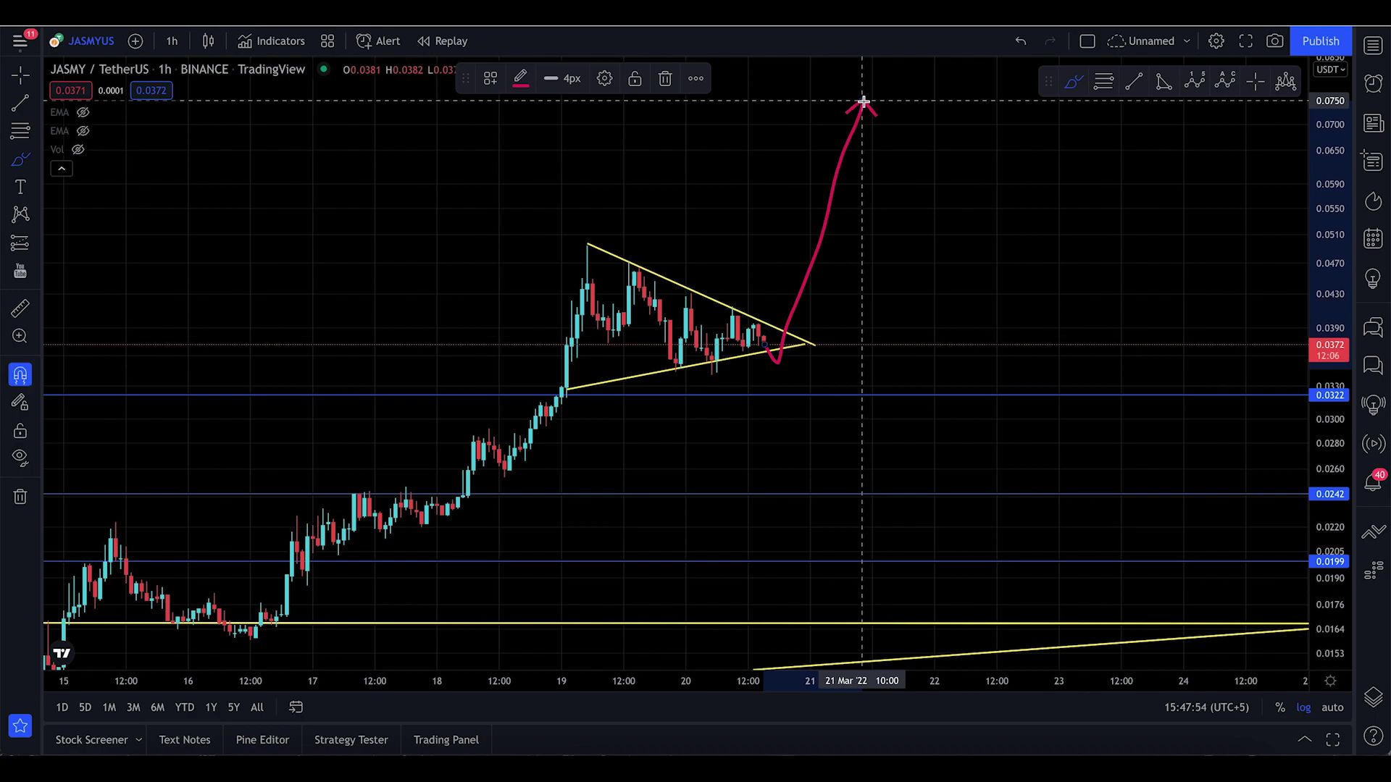
{"action": "key", "text": "ctrl+z"}
{"action": "mouse_move", "coordinate": [764, 350]}
{"action": "left_mouse_down"}
{"action": "mouse_move", "coordinate": [778, 299]}
{"action": "mouse_move", "coordinate": [842, 523]}
{"action": "left_mouse_up"}
{"action": "key", "text": "ctrl+z"}
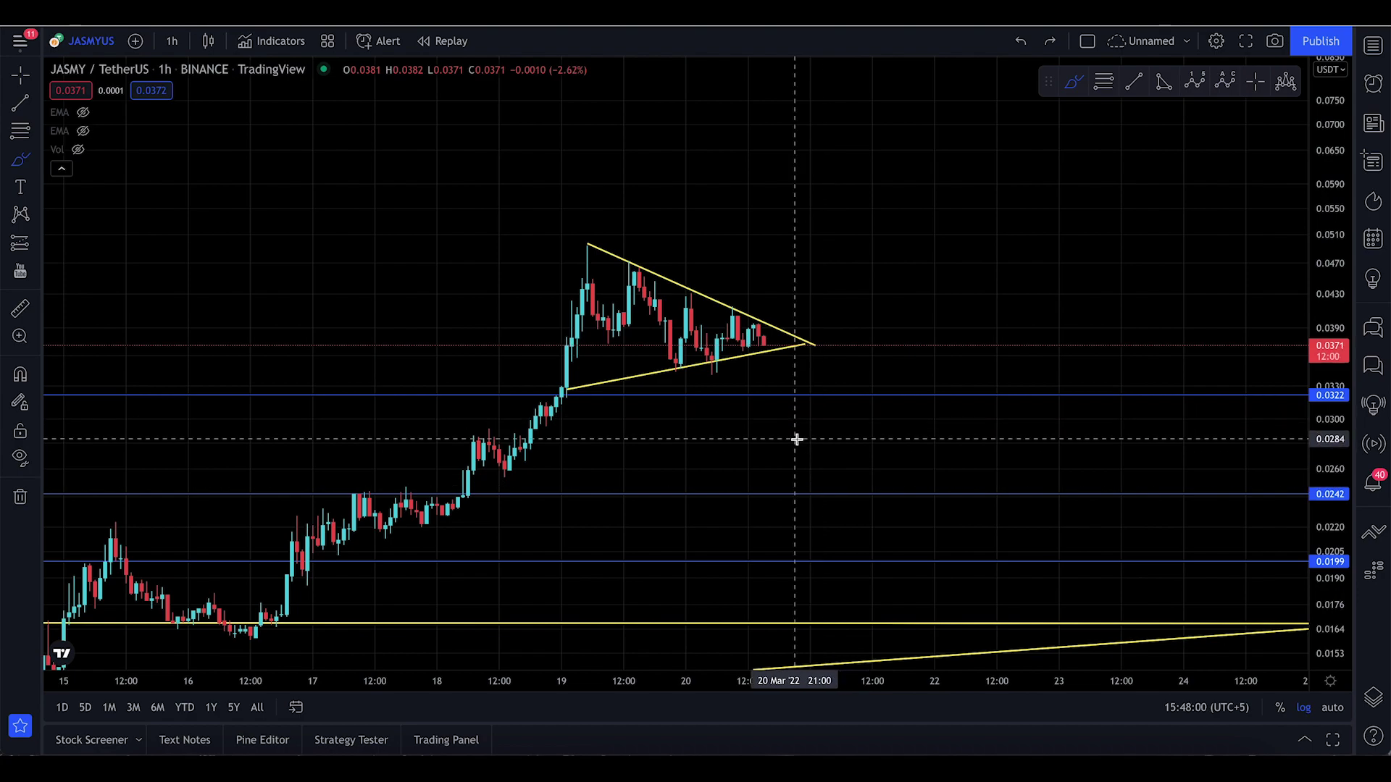
Step: Brush a zigzag drop to about 0.0323 and a pullback followed by a rise to about 0.0780, undoing each
{"action": "mouse_move", "coordinate": [766, 347]}
{"action": "left_mouse_down"}
{"action": "mouse_move", "coordinate": [776, 373]}
{"action": "mouse_move", "coordinate": [809, 392]}
{"action": "left_mouse_up"}
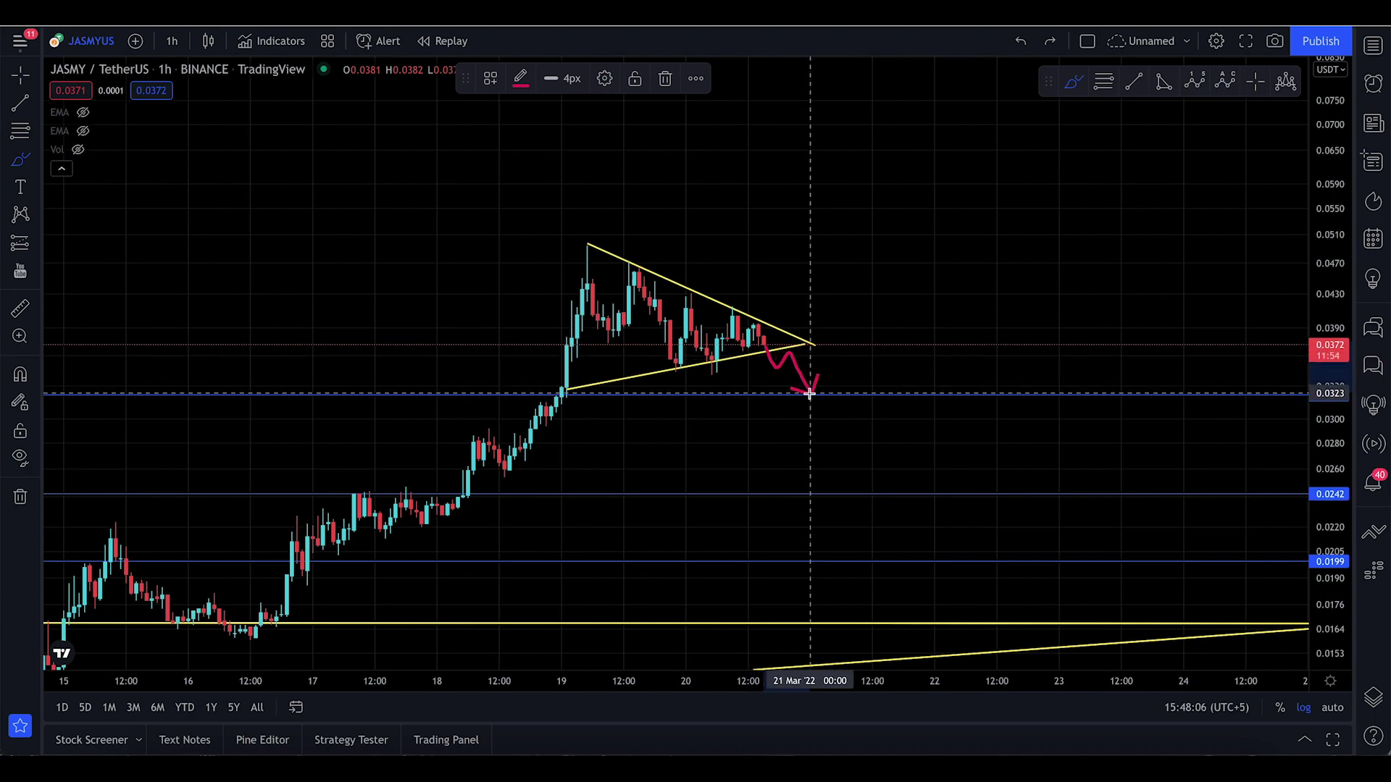
{"action": "key", "text": "ctrl+z"}
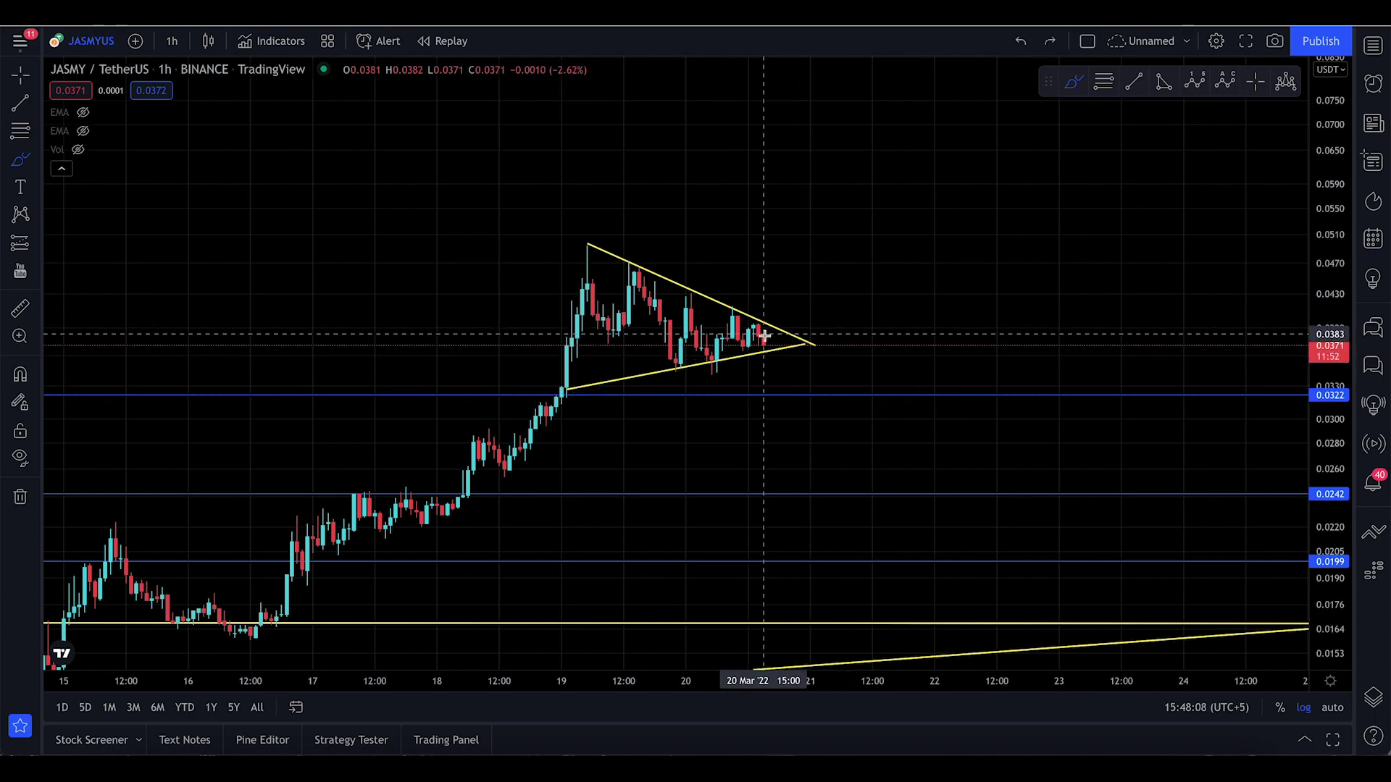
{"action": "mouse_move", "coordinate": [763, 342]}
{"action": "left_mouse_down"}
{"action": "mouse_move", "coordinate": [790, 304]}
{"action": "mouse_move", "coordinate": [807, 343]}
{"action": "mouse_move", "coordinate": [920, 121]}
{"action": "mouse_move", "coordinate": [963, 88]}
{"action": "left_mouse_up"}
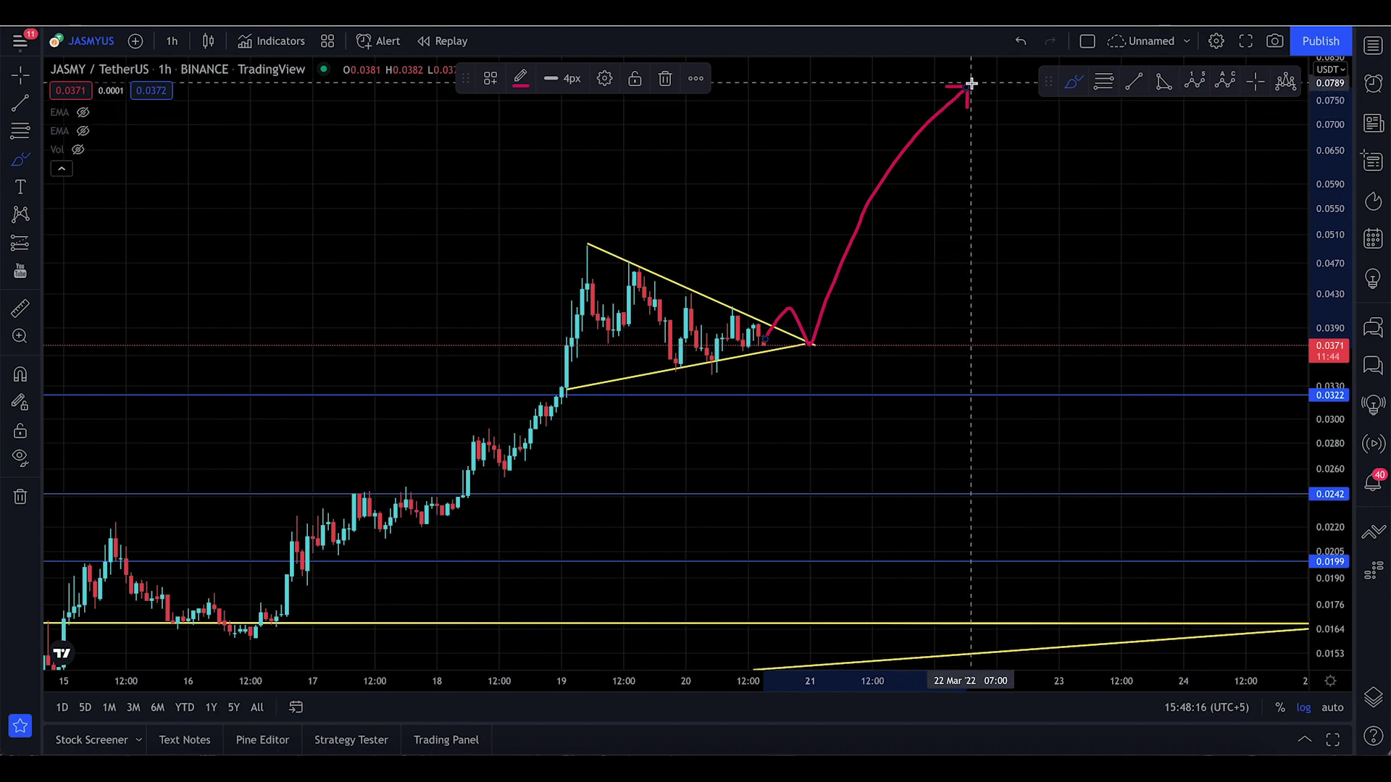
{"action": "key", "text": "ctrl+z"}
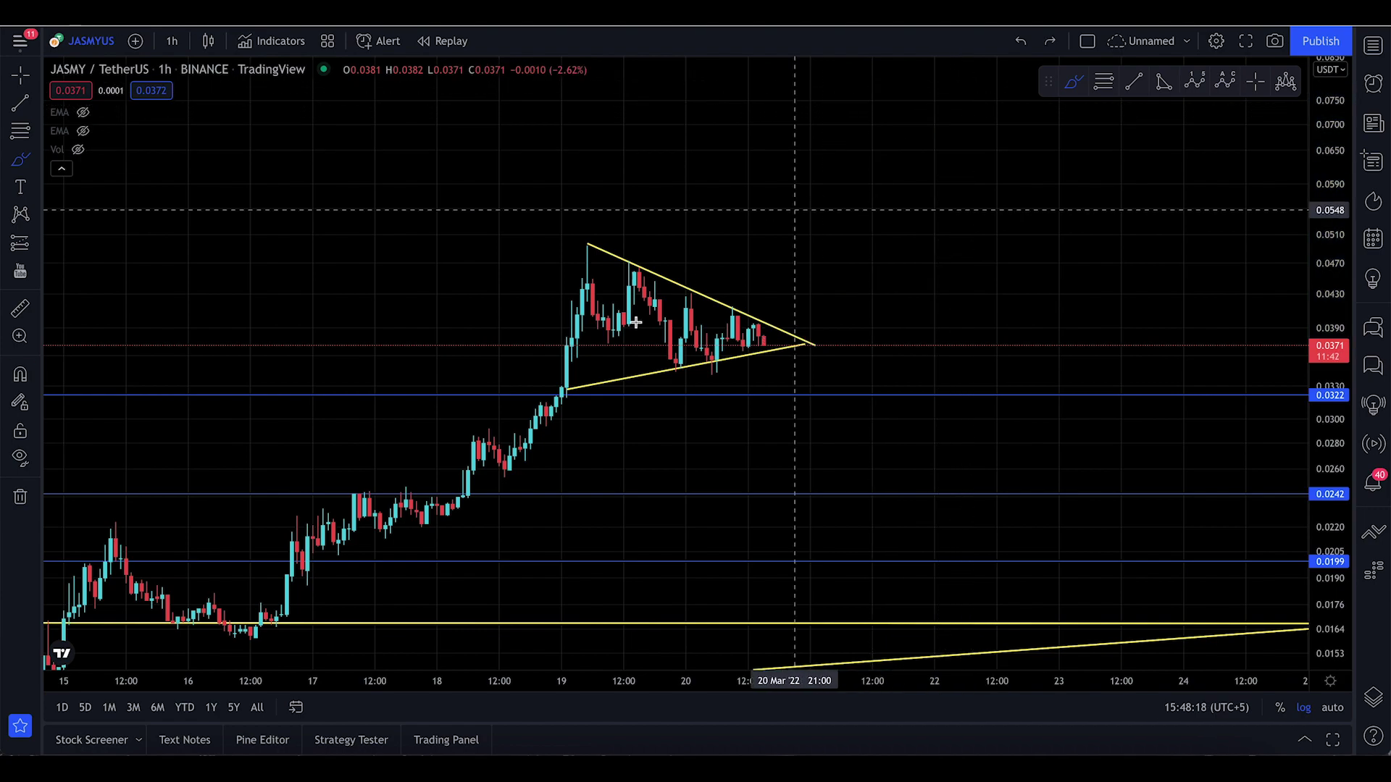
Step: Brush the triangle outline and a breakout arrow up to about 0.0728 on 22 March, and undo both strokes
{"action": "mouse_move", "coordinate": [570, 232]}
{"action": "left_mouse_down"}
{"action": "mouse_move", "coordinate": [815, 341]}
{"action": "mouse_move", "coordinate": [565, 398]}
{"action": "left_mouse_up"}
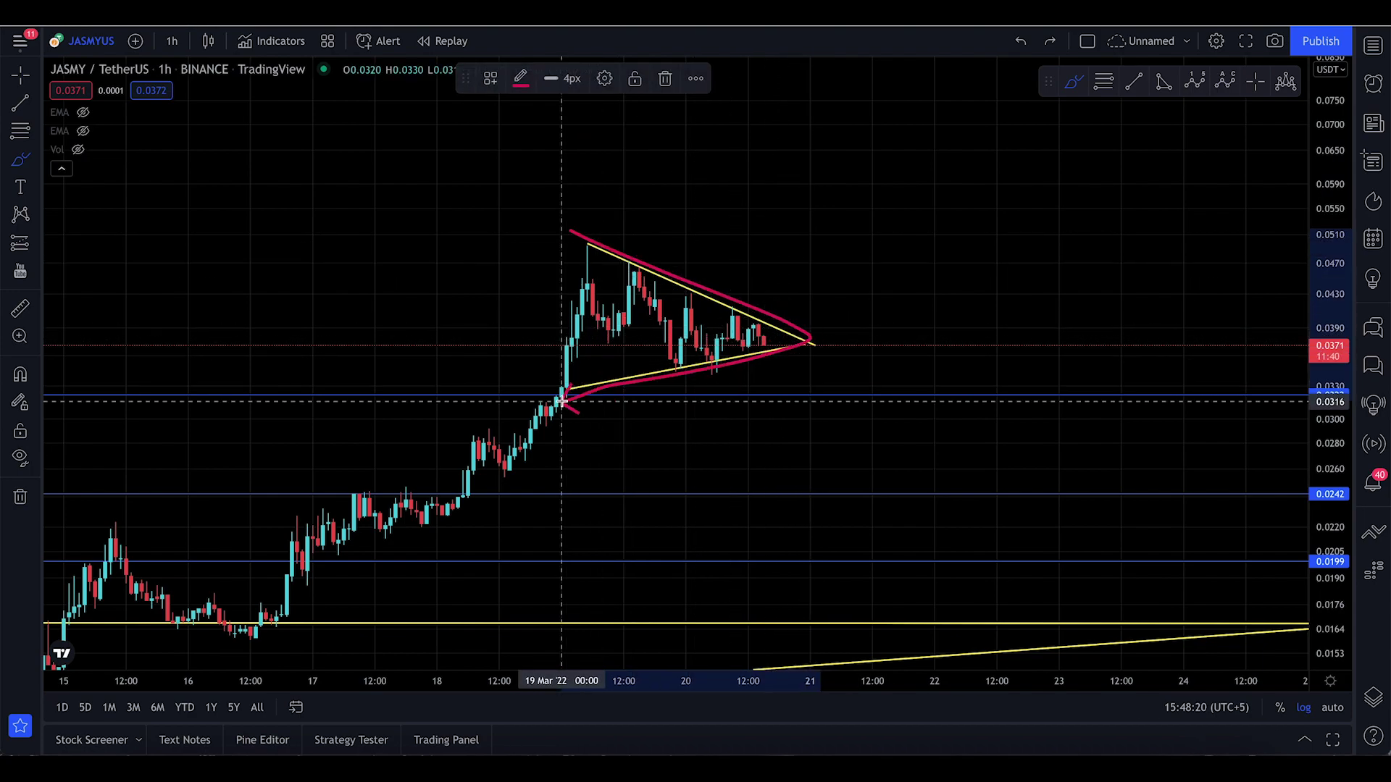
{"action": "left_click_drag", "start_coordinate": [771, 337], "coordinate": [1024, 111]}
{"action": "key", "text": "ctrl+z"}
{"action": "key", "text": "ctrl+z"}
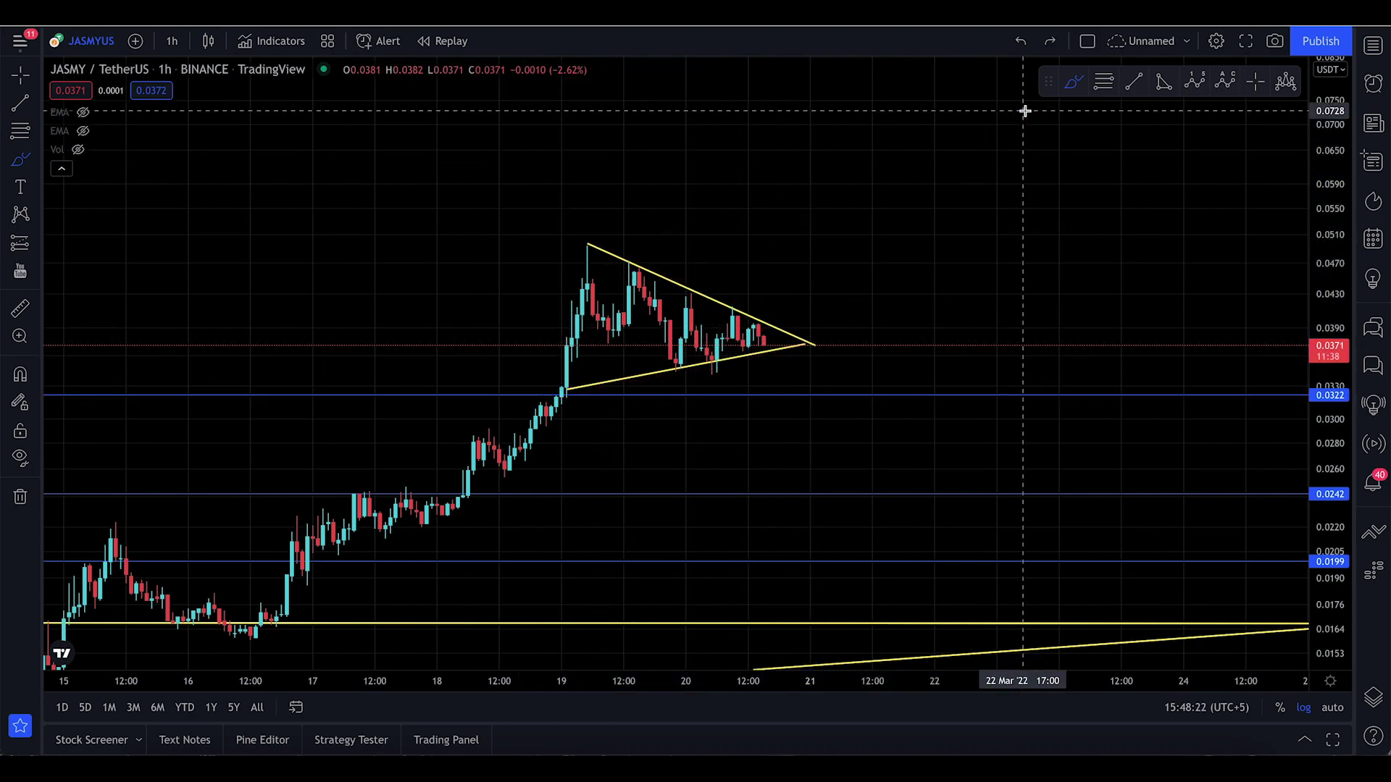
Step: Switch the chart to the 1-day timeframe
{"action": "left_click", "coordinate": [172, 41]}
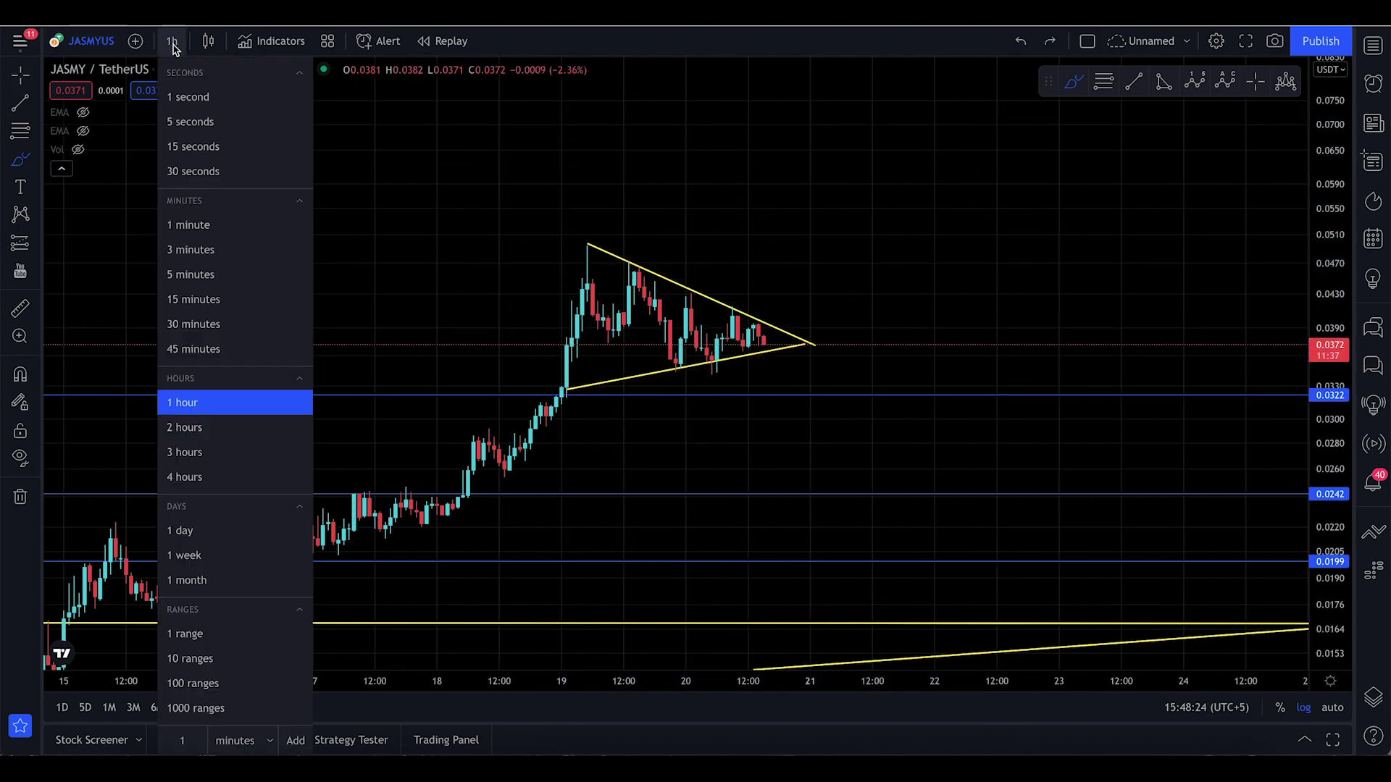
{"action": "left_click", "coordinate": [214, 529]}
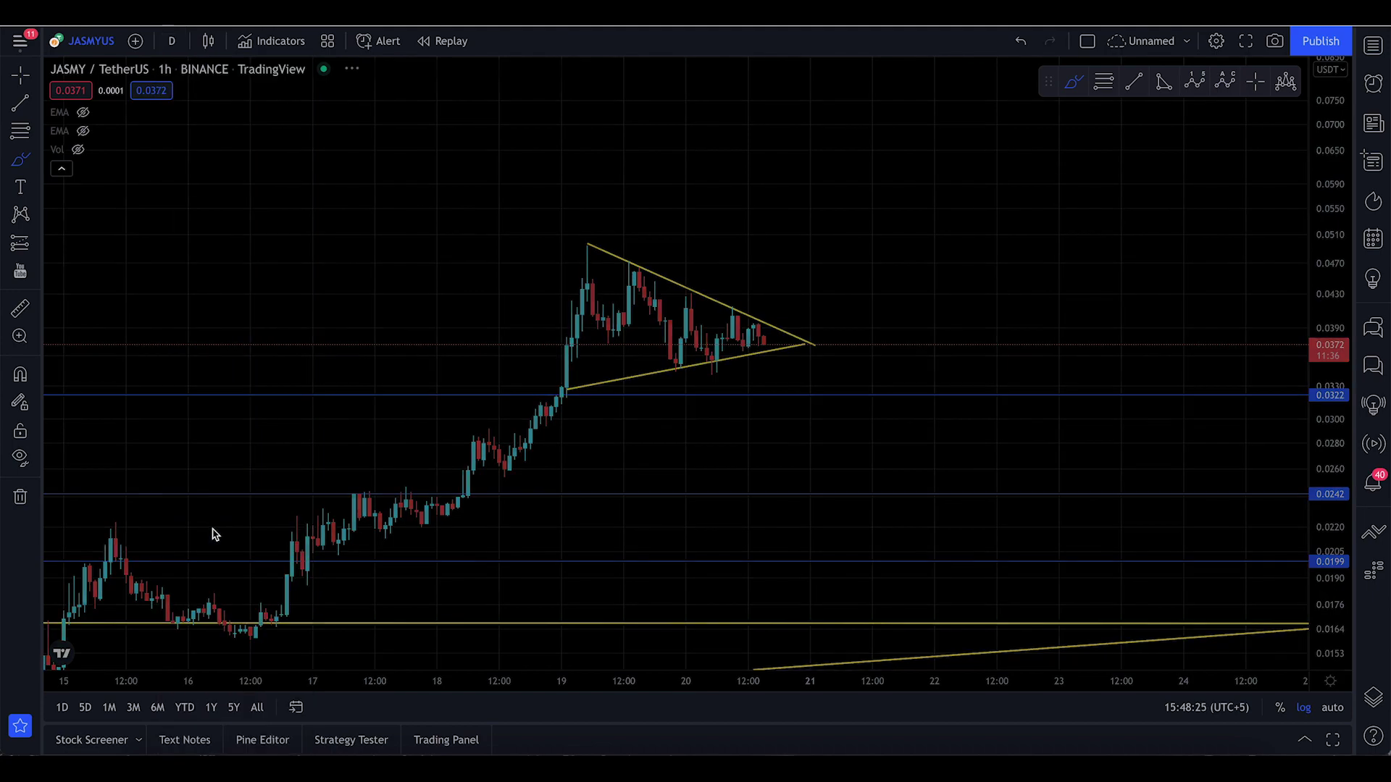
{"action": "left_click", "coordinate": [18, 77]}
{"action": "left_click_drag", "start_coordinate": [950, 313], "coordinate": [1067, 270]}
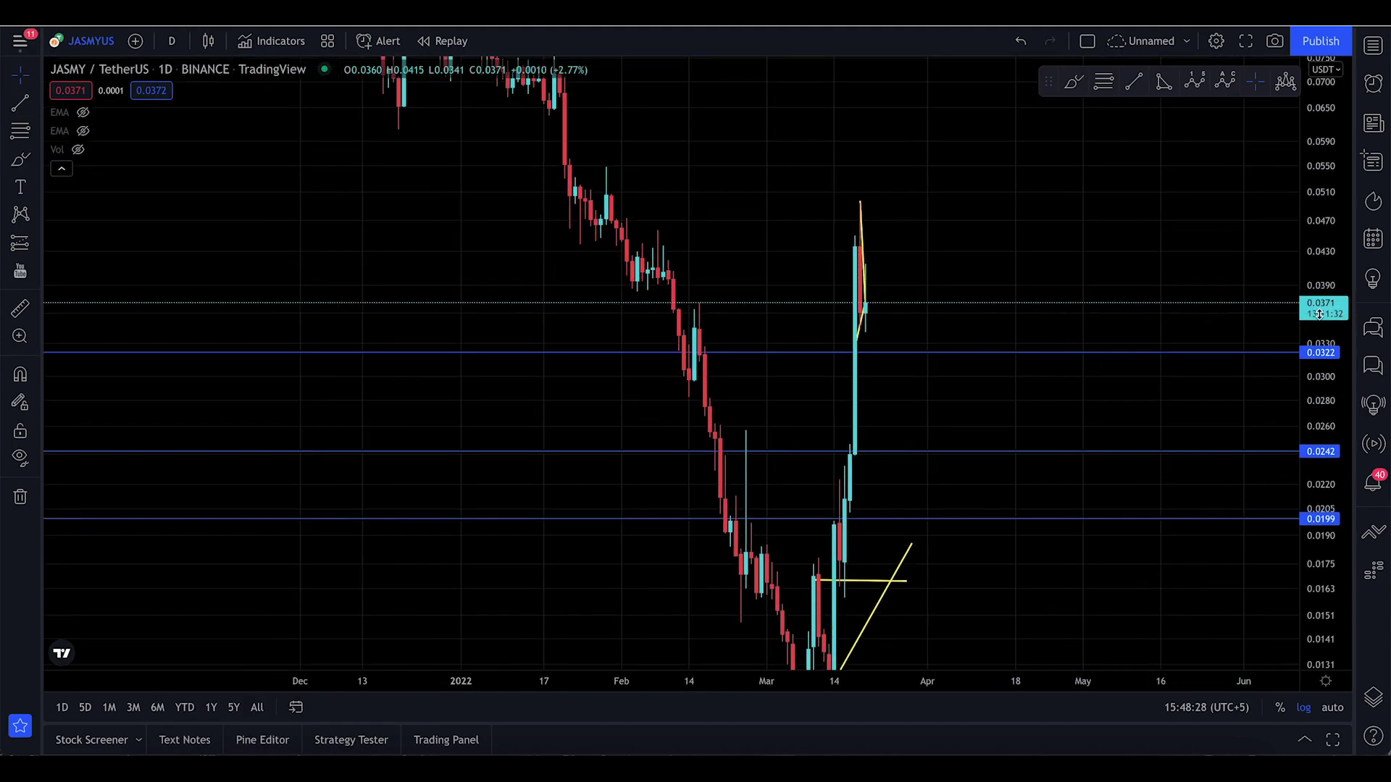
{"action": "left_click_drag", "start_coordinate": [1322, 318], "coordinate": [1323, 594]}
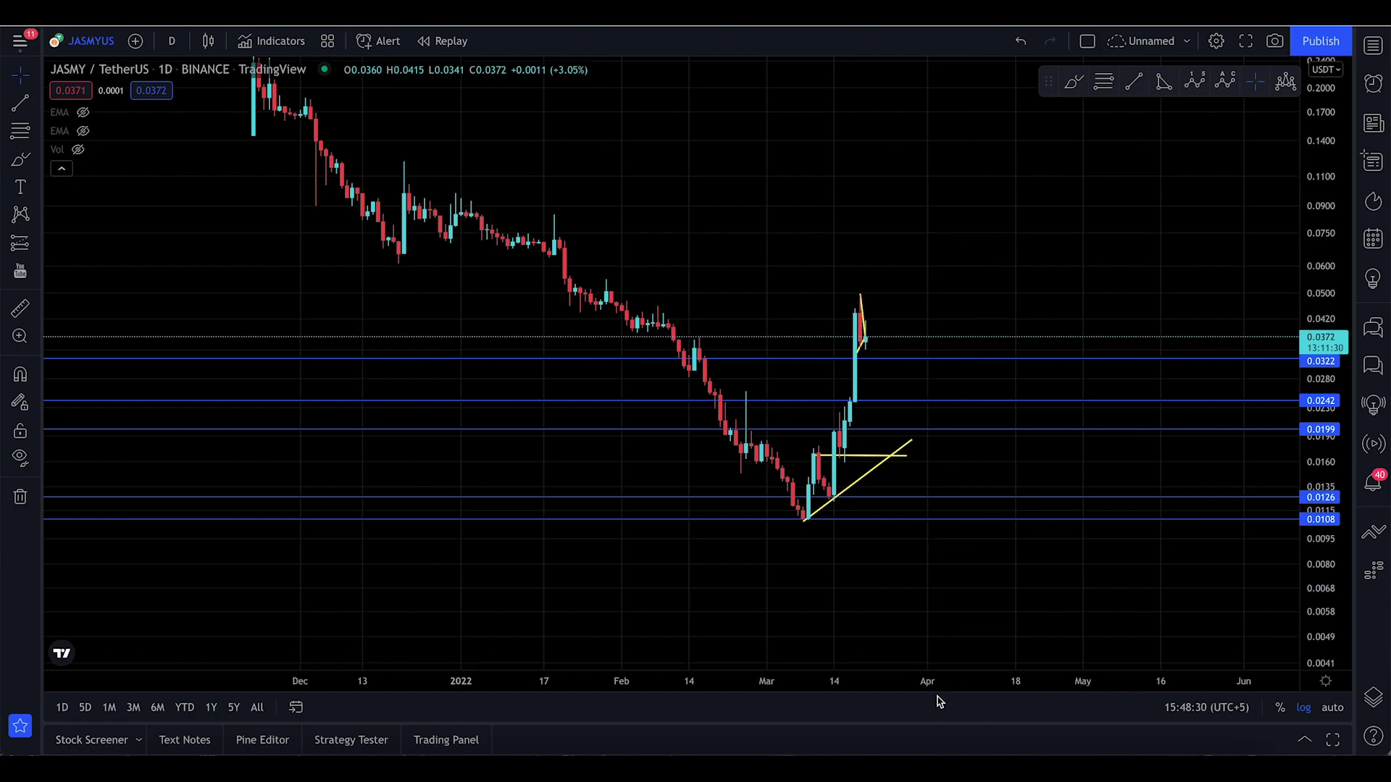
{"action": "left_click_drag", "start_coordinate": [964, 685], "coordinate": [678, 683]}
{"action": "left_click_drag", "start_coordinate": [745, 194], "coordinate": [916, 193]}
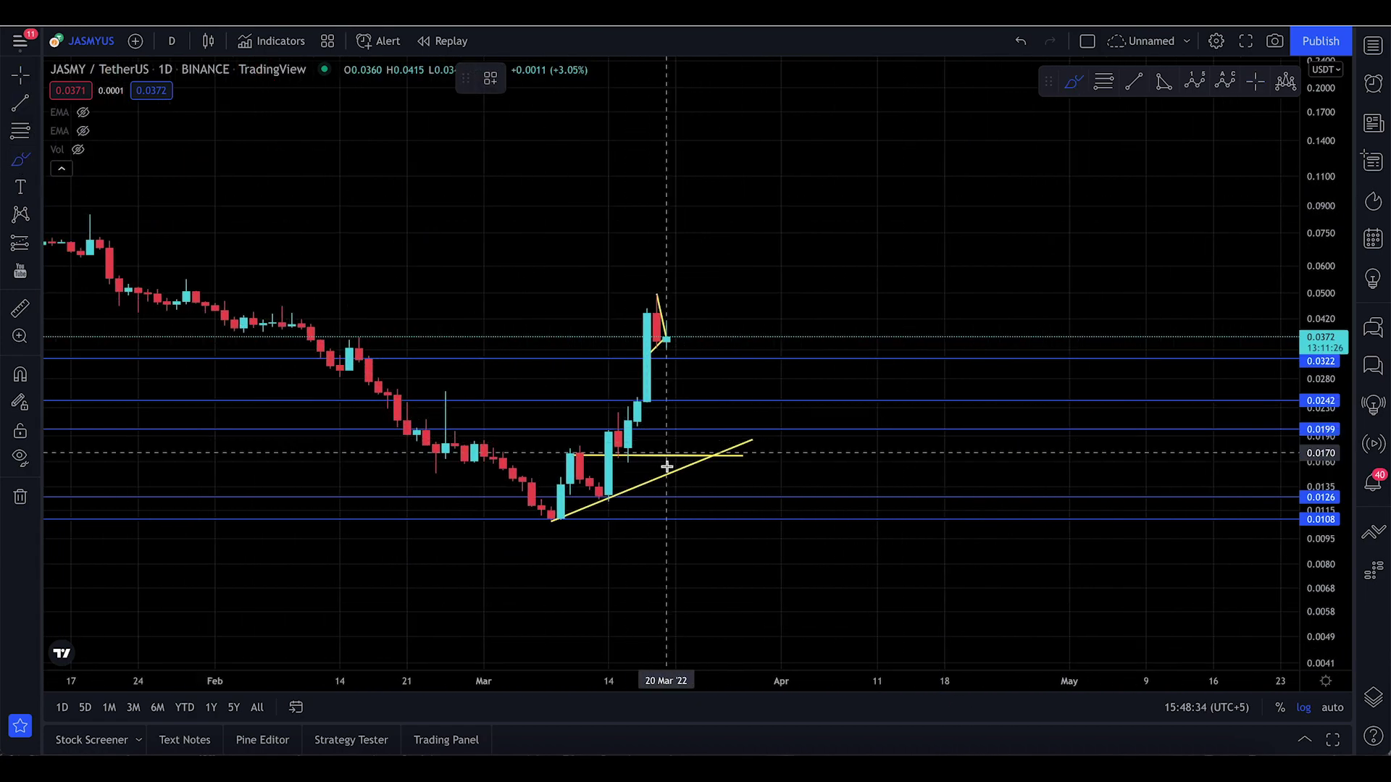
Step: Brush short arrows near the 0.0242 level beside the mid-March daily candles, and undo them
{"action": "left_click", "coordinate": [628, 400]}
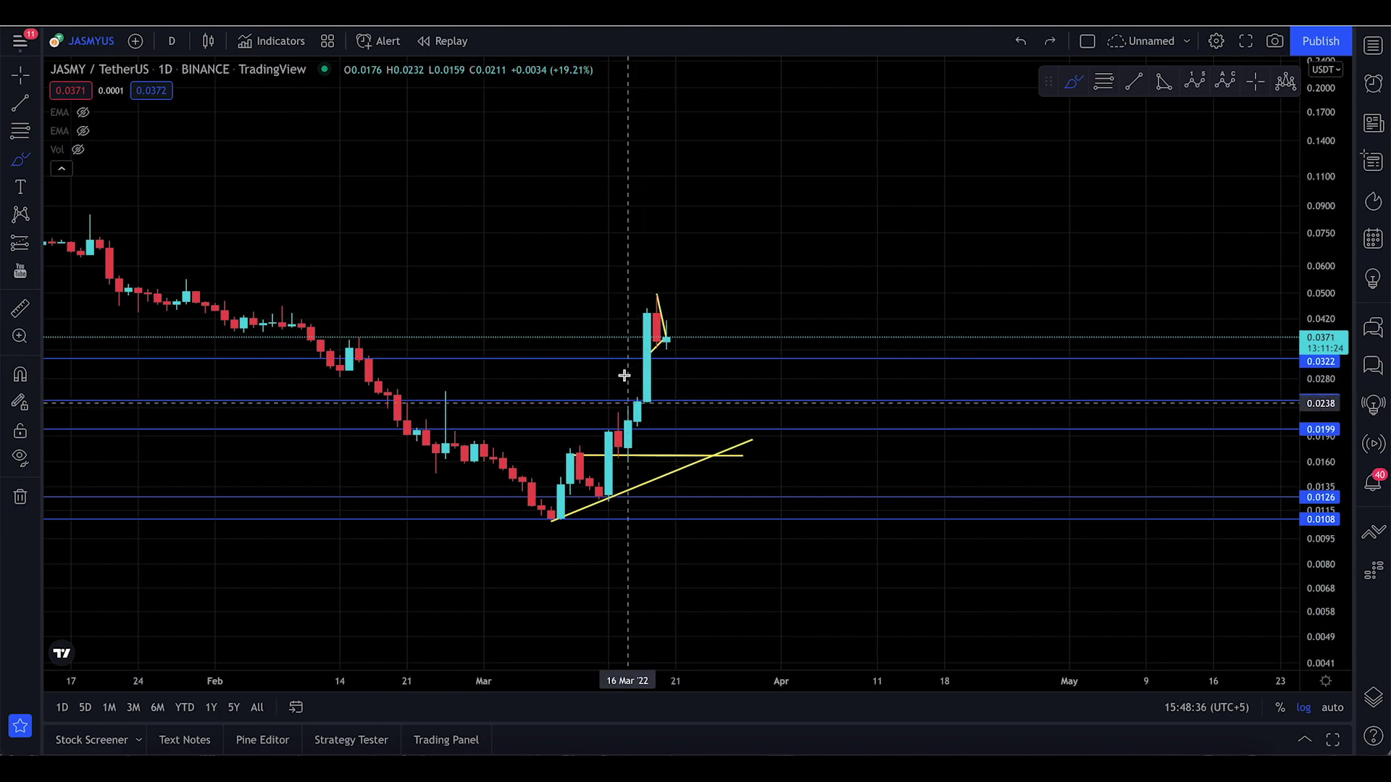
{"action": "key", "text": "ctrl+z"}
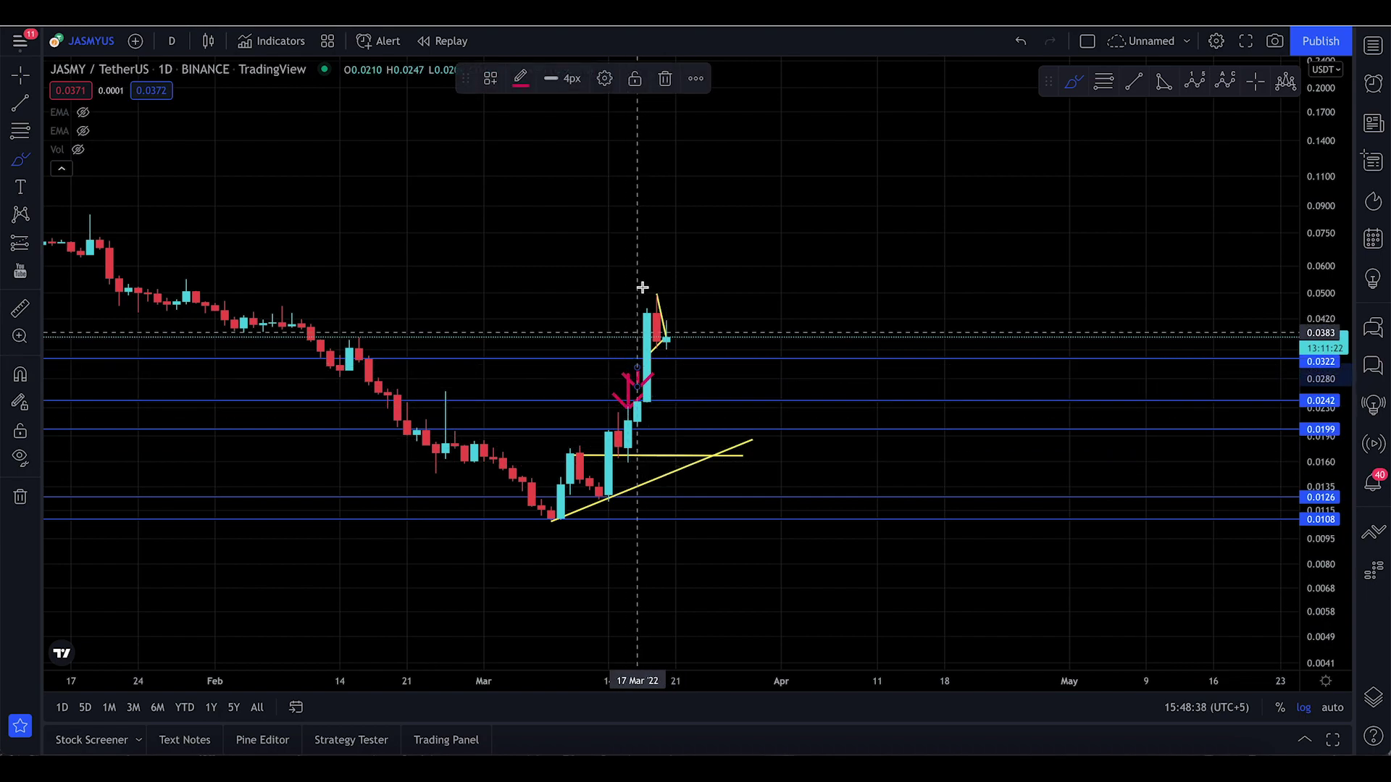
{"action": "key", "text": "ctrl+z"}
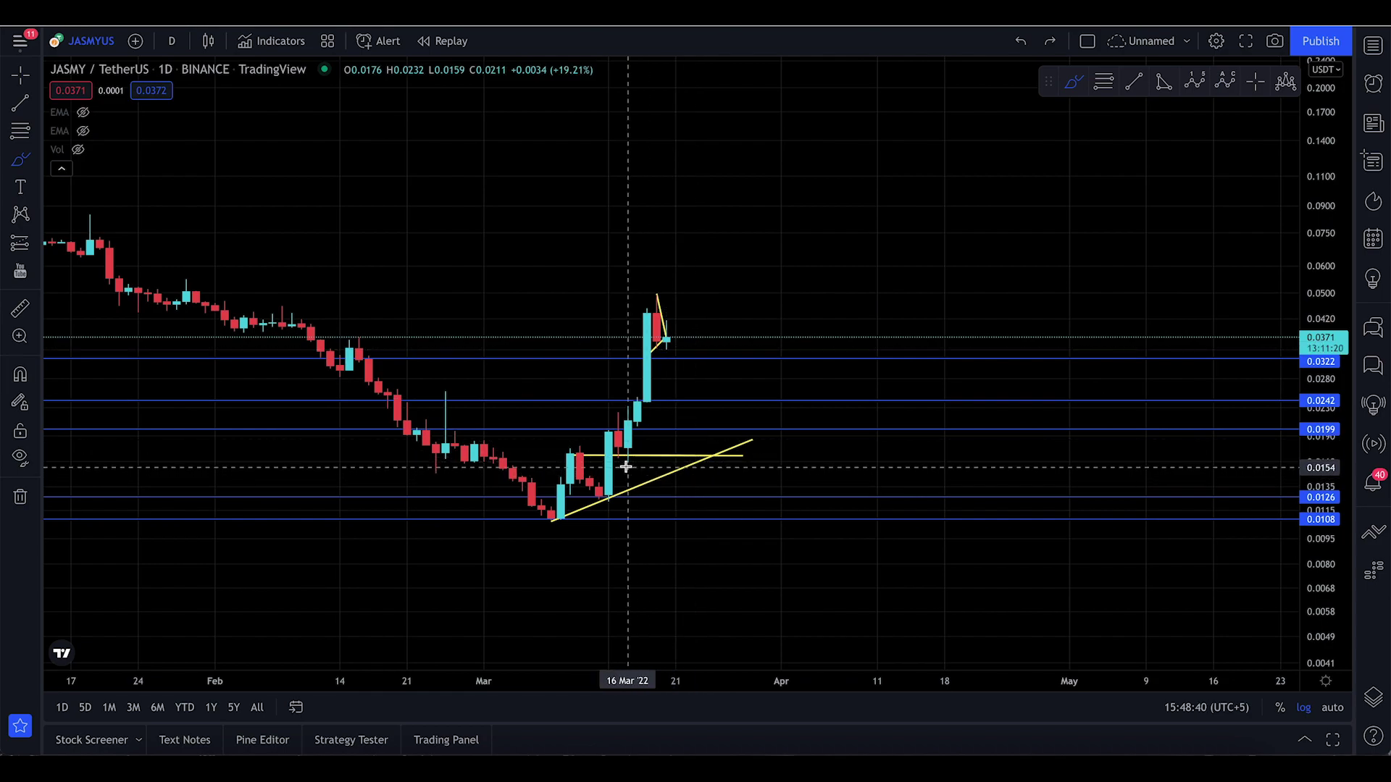
Step: Brush a horizontal arrow at about 0.0160 from 16 March to late April and a short stroke near 0.0423, undoing all strokes
{"action": "left_click_drag", "start_coordinate": [626, 467], "coordinate": [714, 462]}
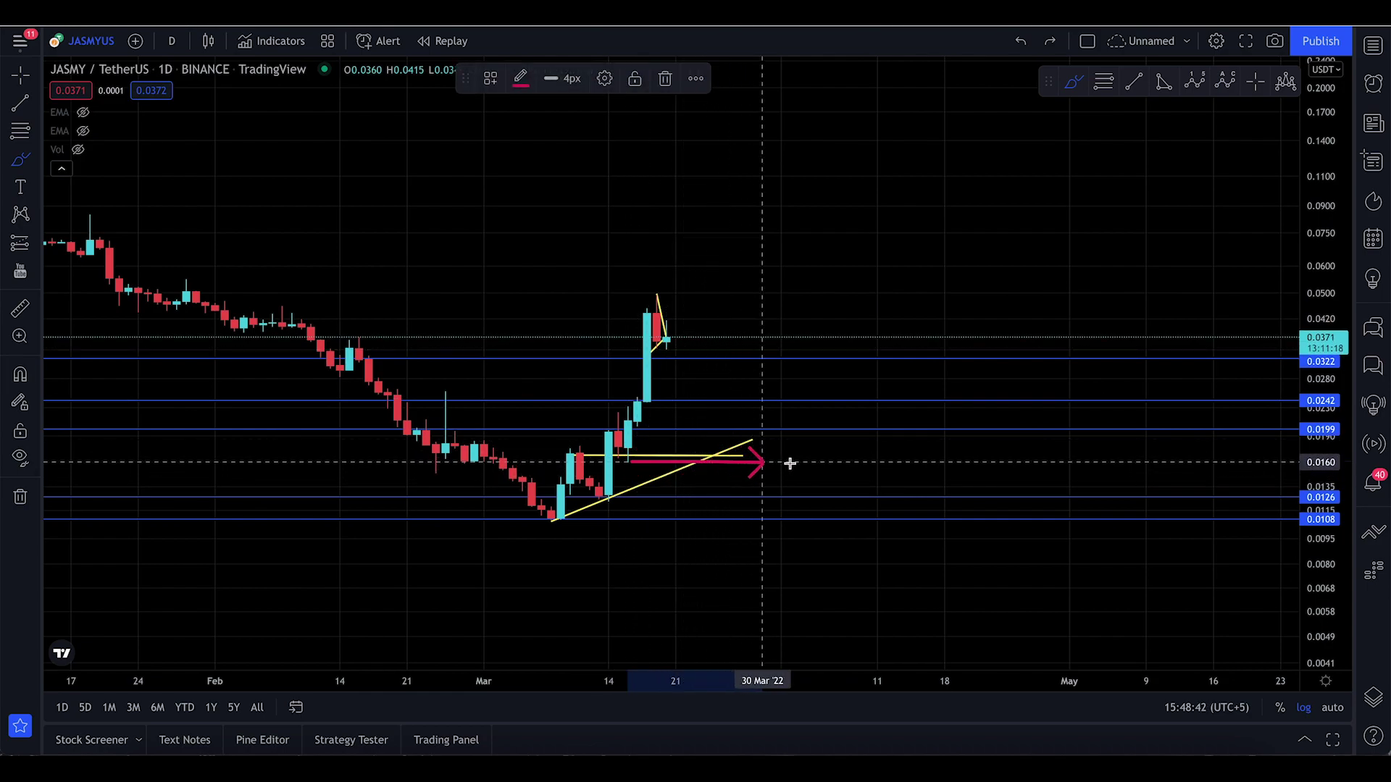
{"action": "left_click_drag", "start_coordinate": [828, 462], "coordinate": [1005, 459]}
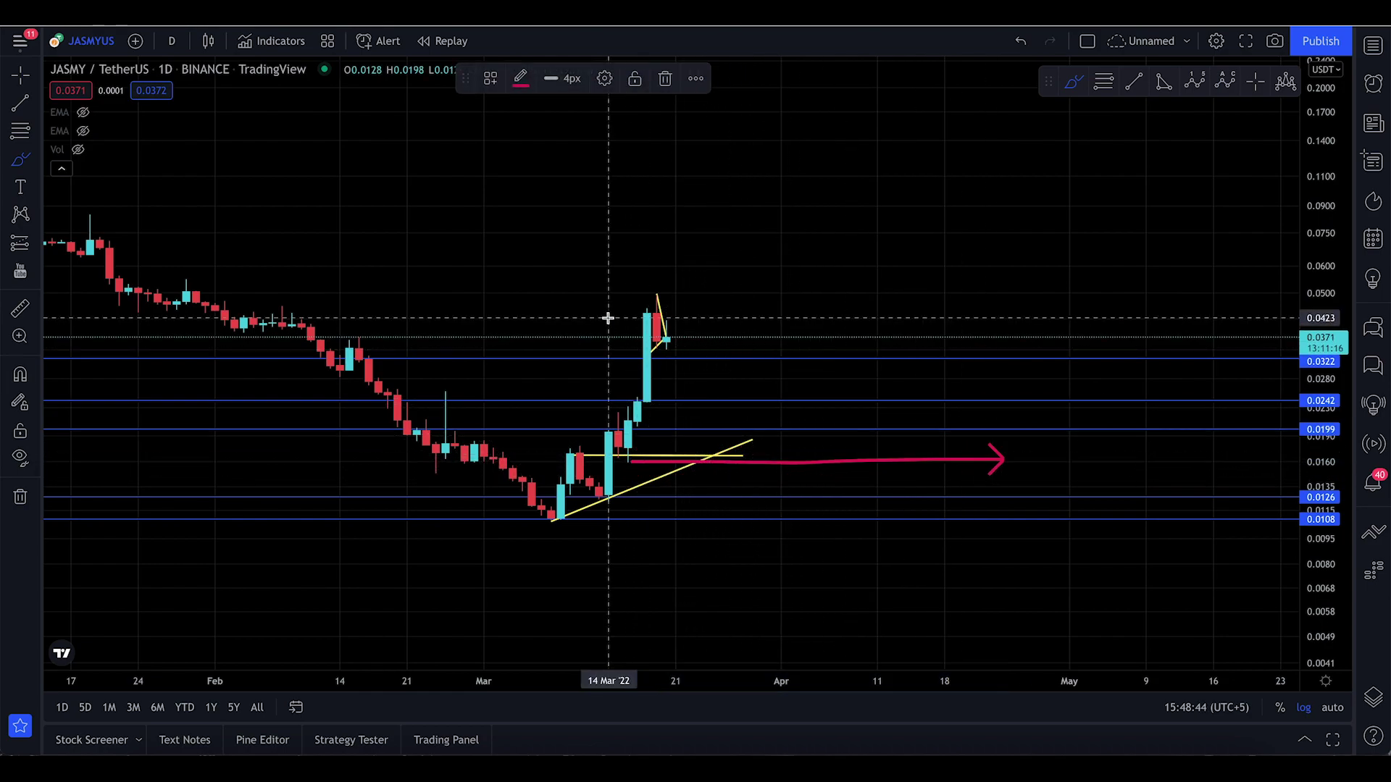
{"action": "mouse_move", "coordinate": [608, 316]}
{"action": "left_mouse_down"}
{"action": "mouse_move", "coordinate": [664, 462]}
{"action": "mouse_move", "coordinate": [631, 314]}
{"action": "left_mouse_up"}
{"action": "key", "text": "ctrl+z"}
{"action": "key", "text": "ctrl+z"}
Step: Brush short marks over and beside the latest daily candles, undoing each
{"action": "key", "text": "ctrl+z"}
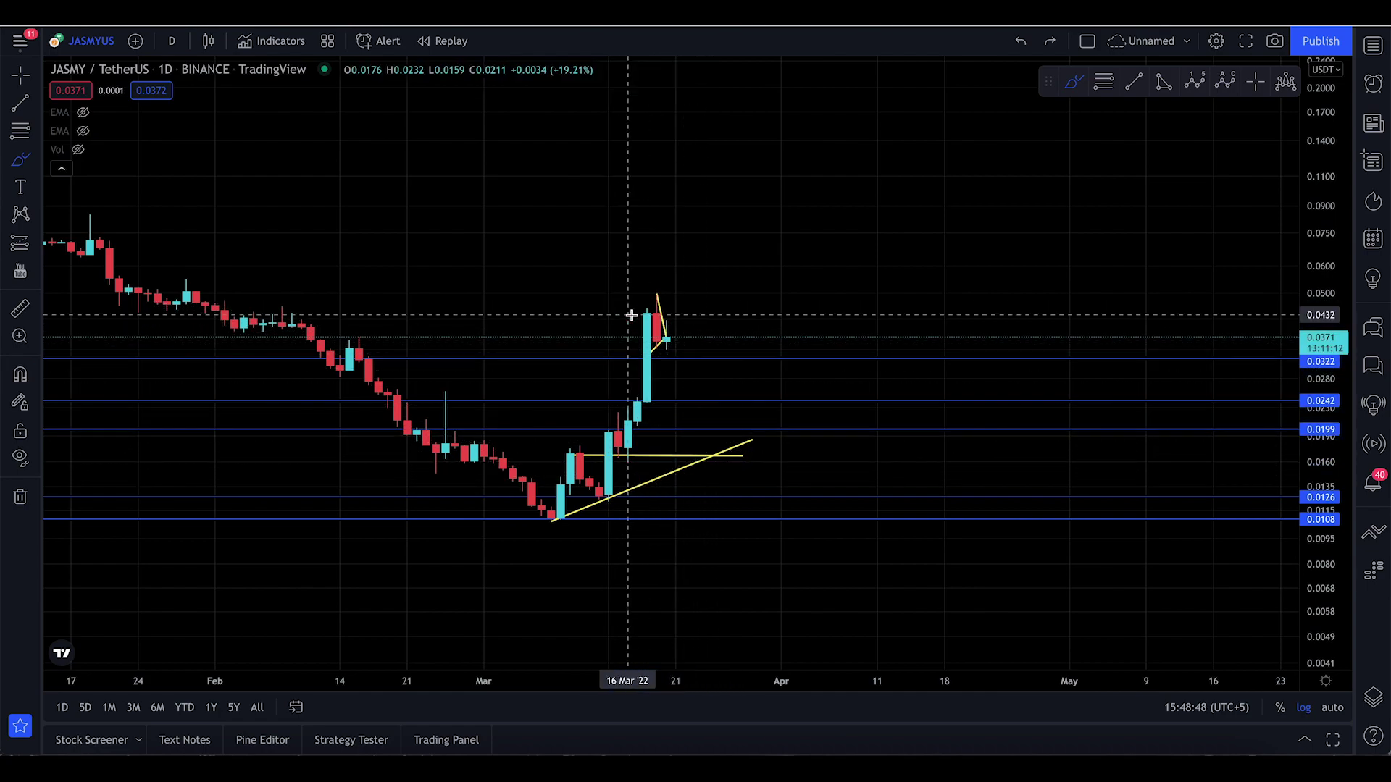
{"action": "left_click_drag", "start_coordinate": [656, 299], "coordinate": [662, 354]}
{"action": "key", "text": "ctrl+z"}
{"action": "mouse_move", "coordinate": [634, 298]}
{"action": "left_mouse_down"}
{"action": "mouse_move", "coordinate": [652, 297]}
{"action": "mouse_move", "coordinate": [618, 357]}
{"action": "mouse_move", "coordinate": [638, 311]}
{"action": "left_mouse_up"}
{"action": "key", "text": "ctrl+z"}
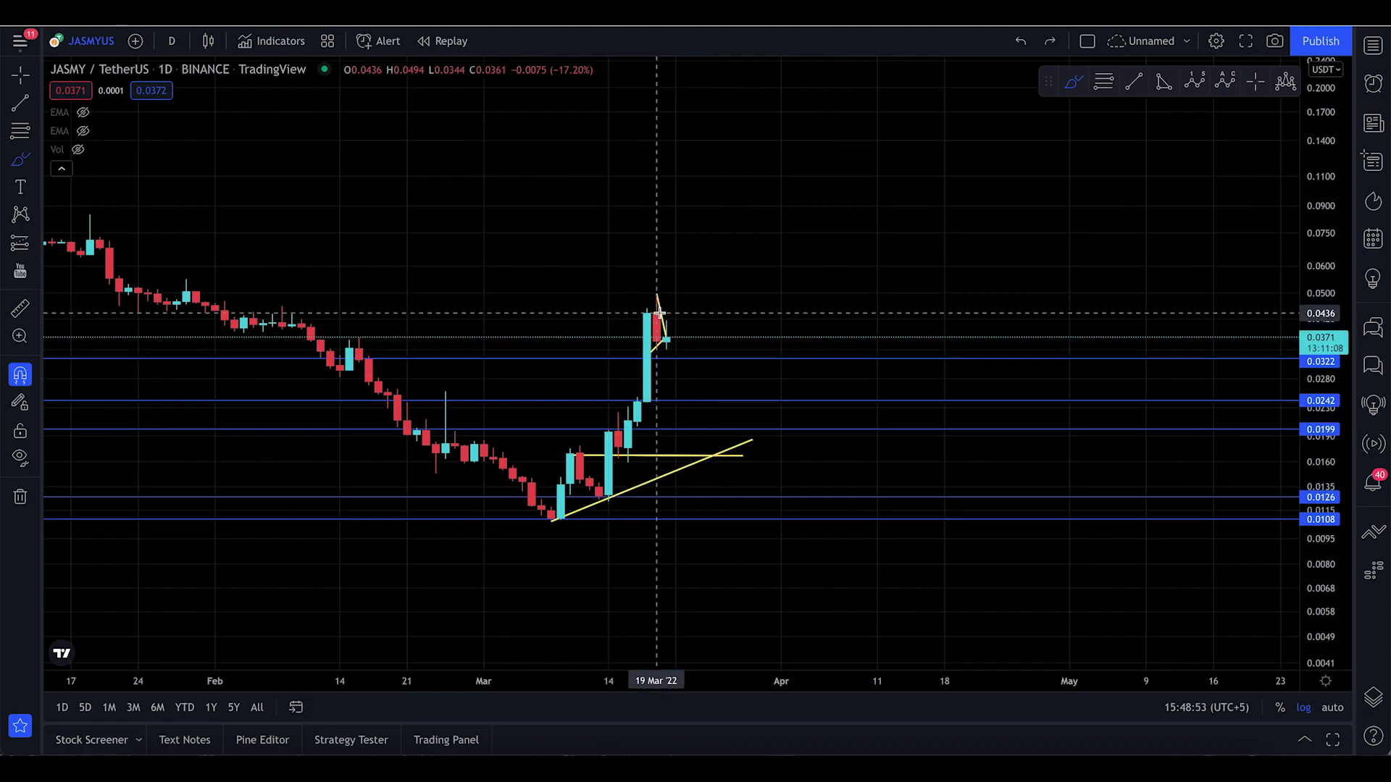
Step: Switch the chart to the 1-week timeframe to show the downtrend since November and the latest candle
{"action": "left_click", "coordinate": [175, 44]}
{"action": "left_click", "coordinate": [187, 555]}
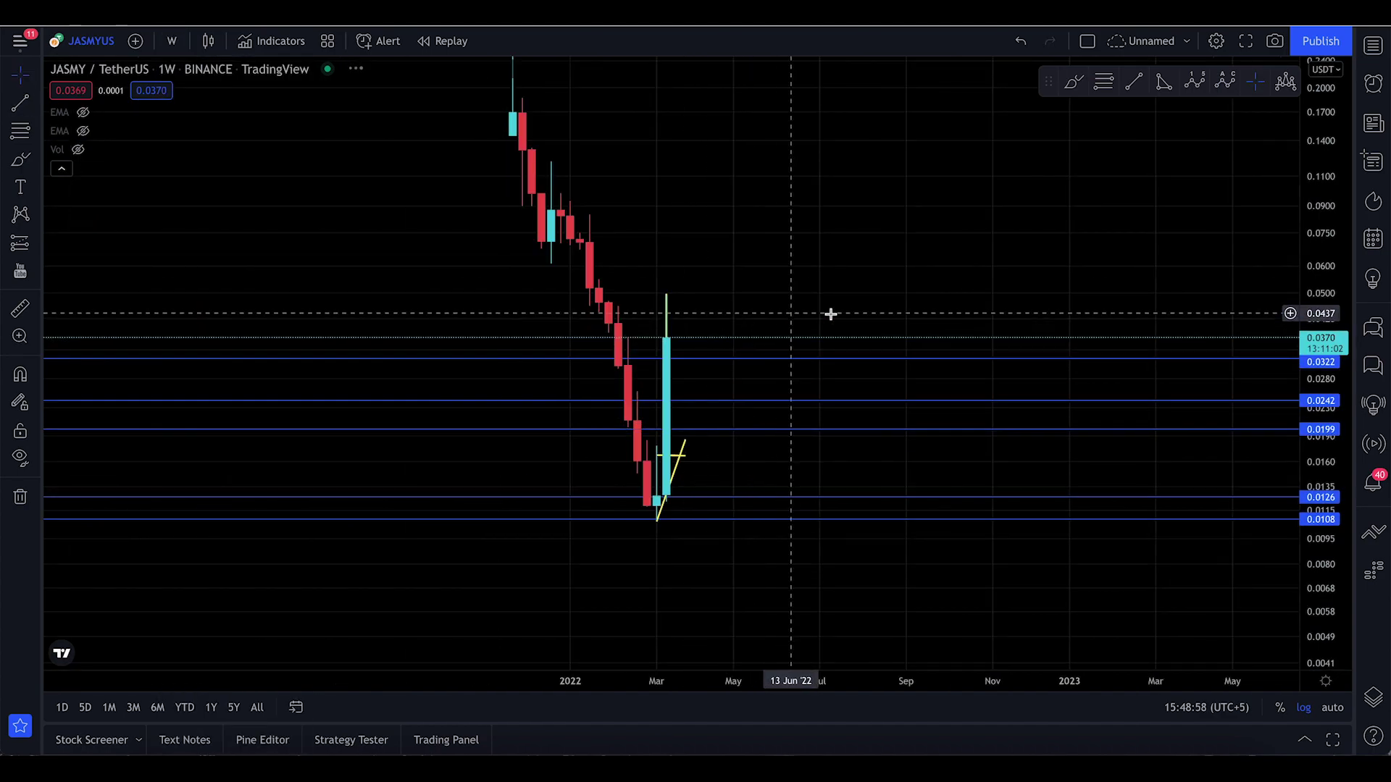
{"action": "left_click_drag", "start_coordinate": [829, 314], "coordinate": [1189, 350]}
{"action": "left_click_drag", "start_coordinate": [1057, 684], "coordinate": [350, 684]}
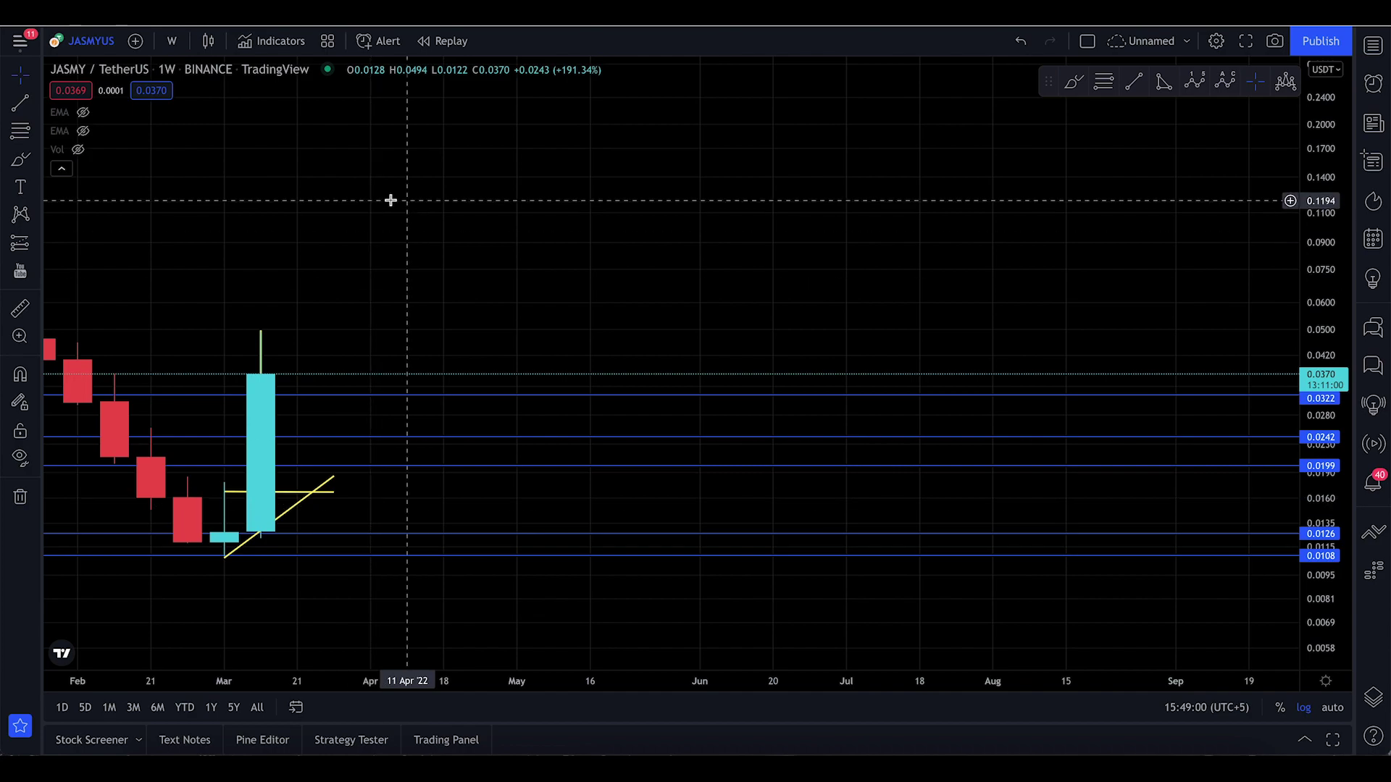
{"action": "left_click_drag", "start_coordinate": [392, 198], "coordinate": [816, 274]}
{"action": "left_click_drag", "start_coordinate": [770, 347], "coordinate": [947, 245]}
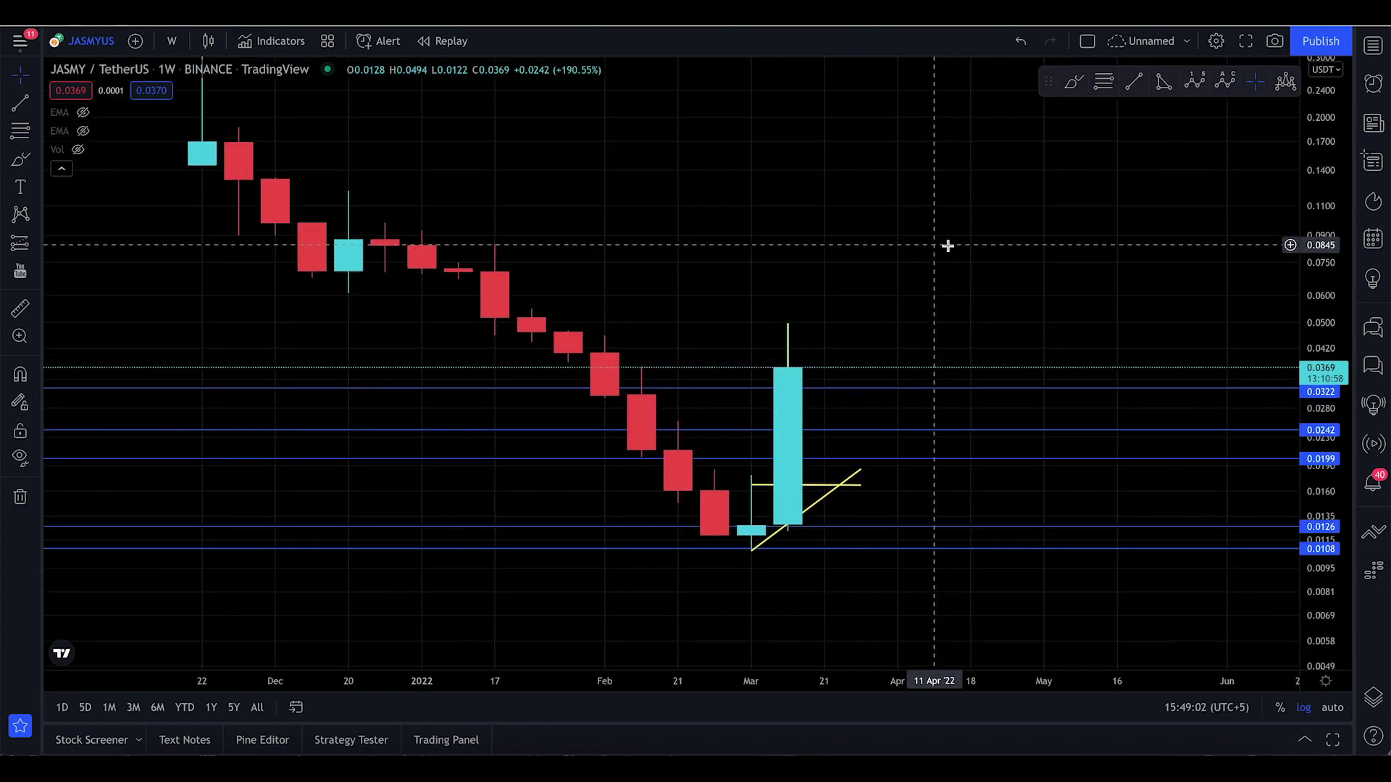
{"action": "left_click_drag", "start_coordinate": [636, 344], "coordinate": [799, 238]}
Step: Circle the weekly candles from mid-February to the latest one with the Brush, and remove the circle
{"action": "left_click", "coordinate": [20, 159]}
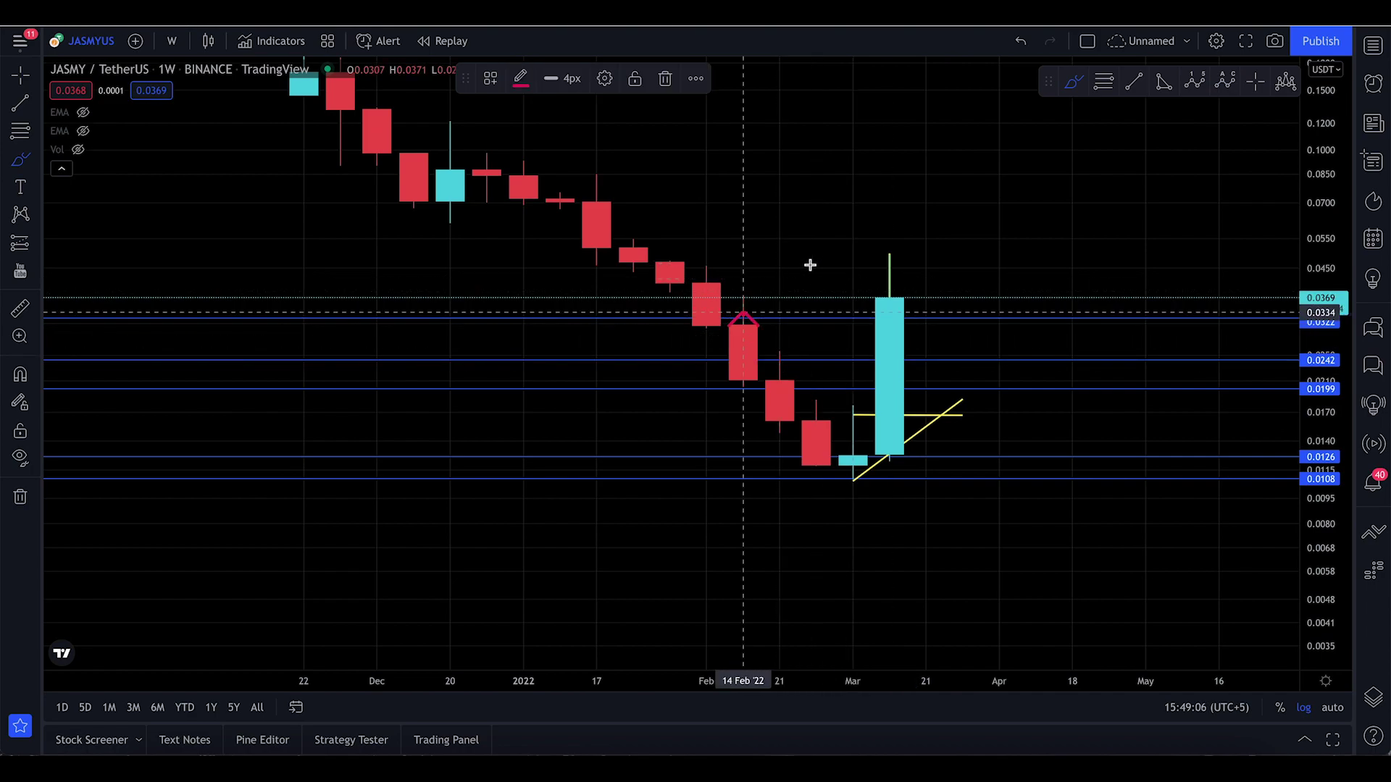
{"action": "mouse_move", "coordinate": [740, 310]}
{"action": "left_mouse_down"}
{"action": "mouse_move", "coordinate": [832, 521]}
{"action": "mouse_move", "coordinate": [760, 250]}
{"action": "left_mouse_up"}
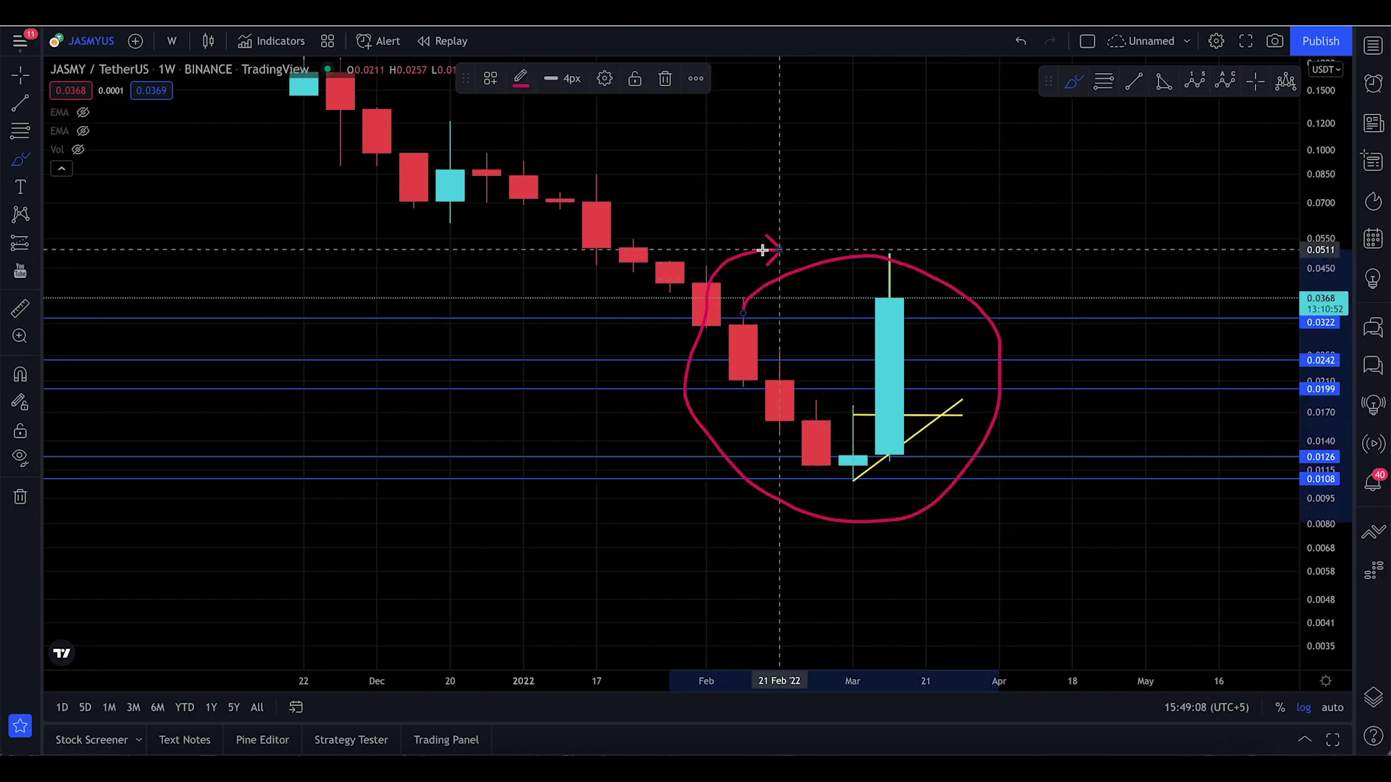
{"action": "key", "text": "Delete"}
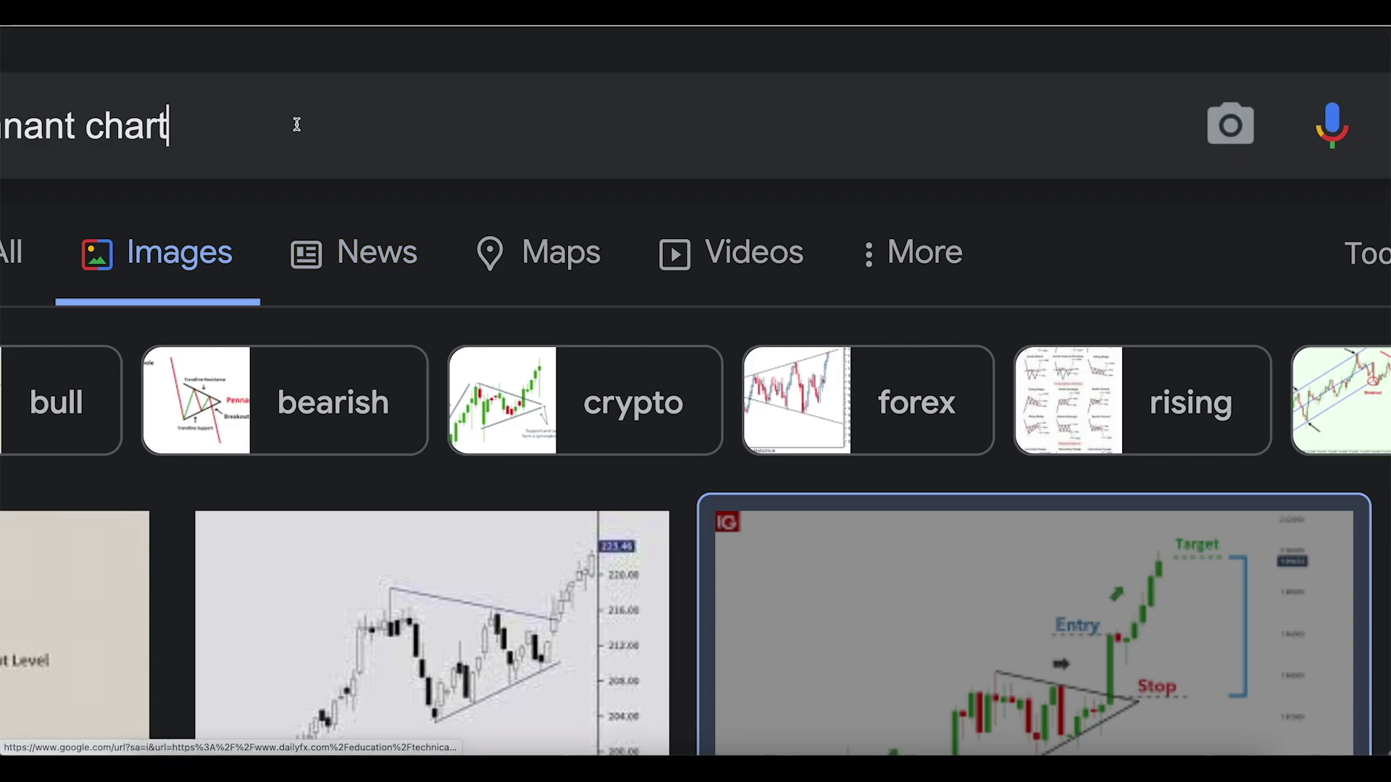
Step: Switch to Google Images, search for "bullish ladder bottom" and examine the PatternsWizard ladder bottom candlestick image
{"action": "triple_click", "coordinate": [296, 125]}
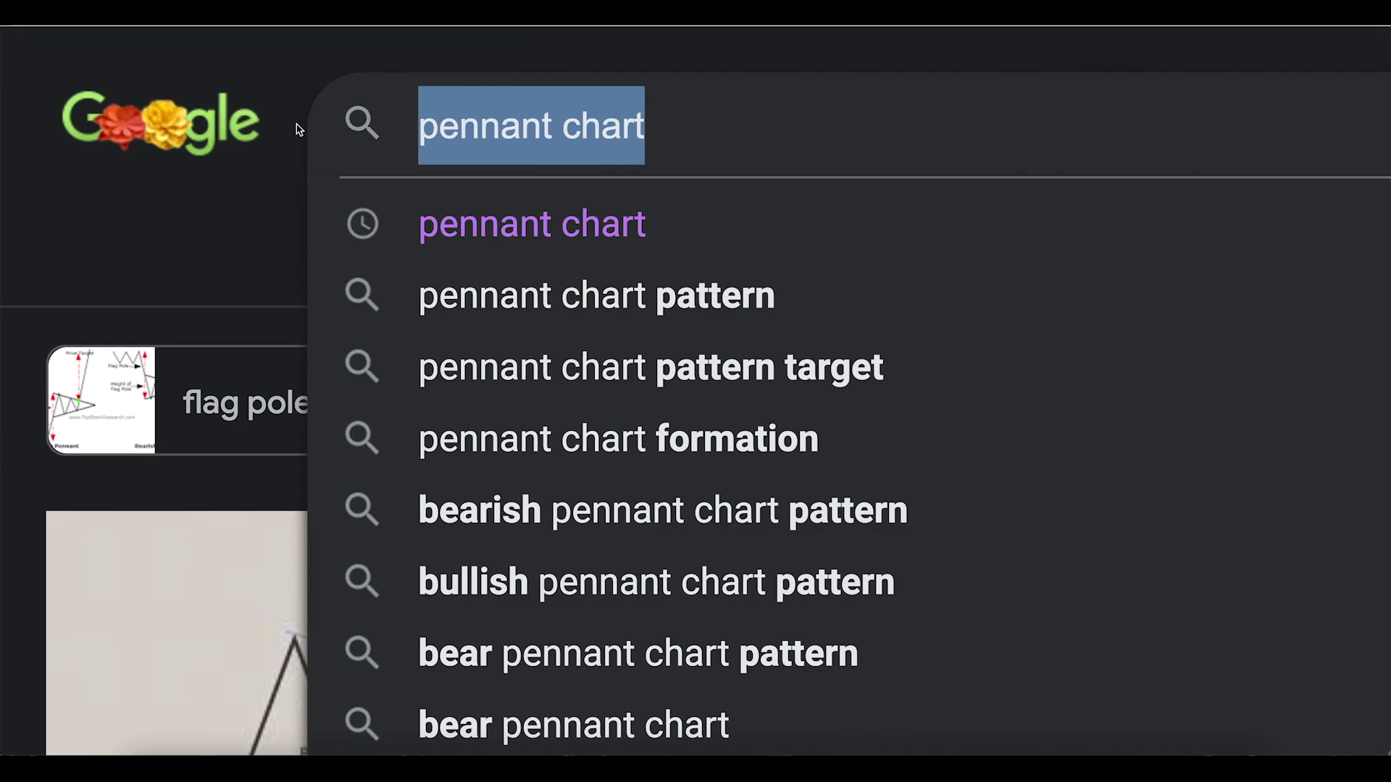
{"action": "type", "text": "bullish"}
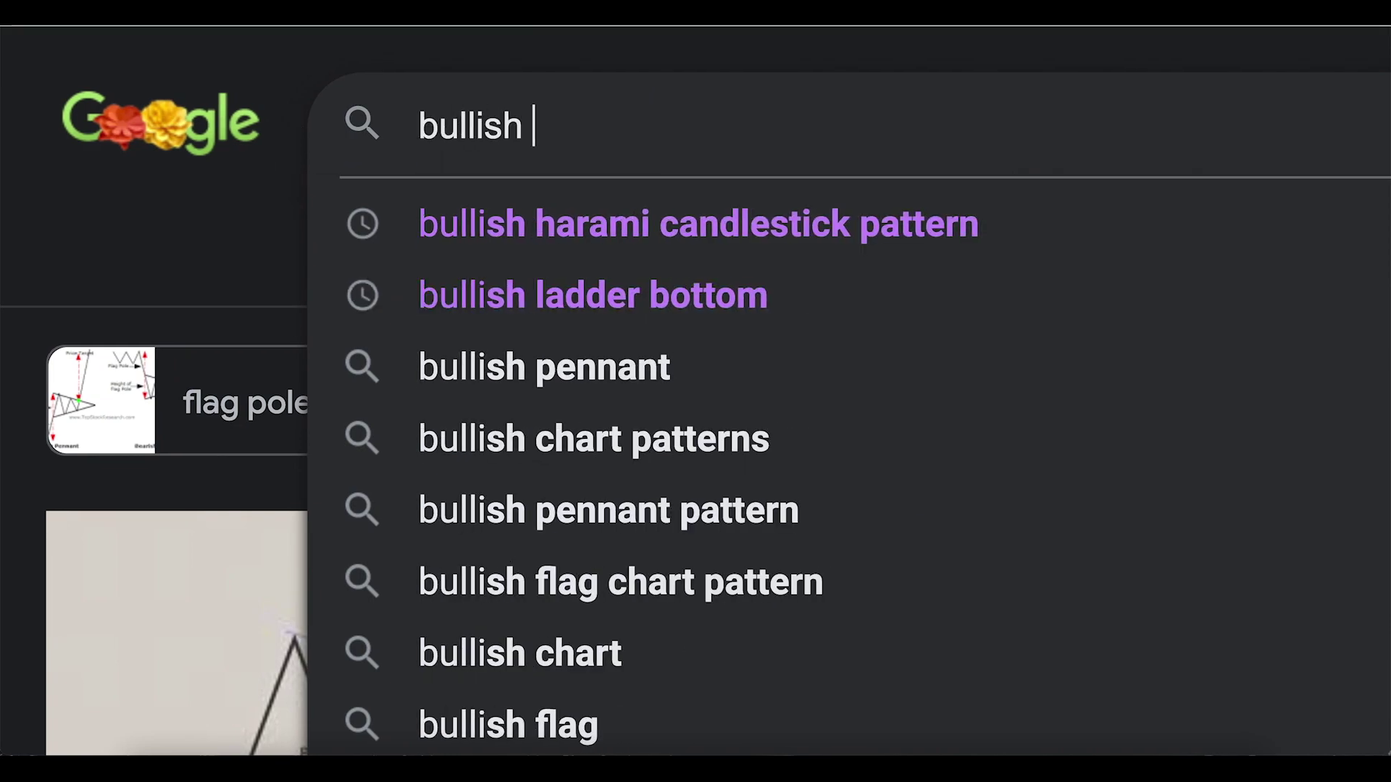
{"action": "key", "text": "Down"}
{"action": "key", "text": "Down"}
{"action": "key", "text": "Return"}
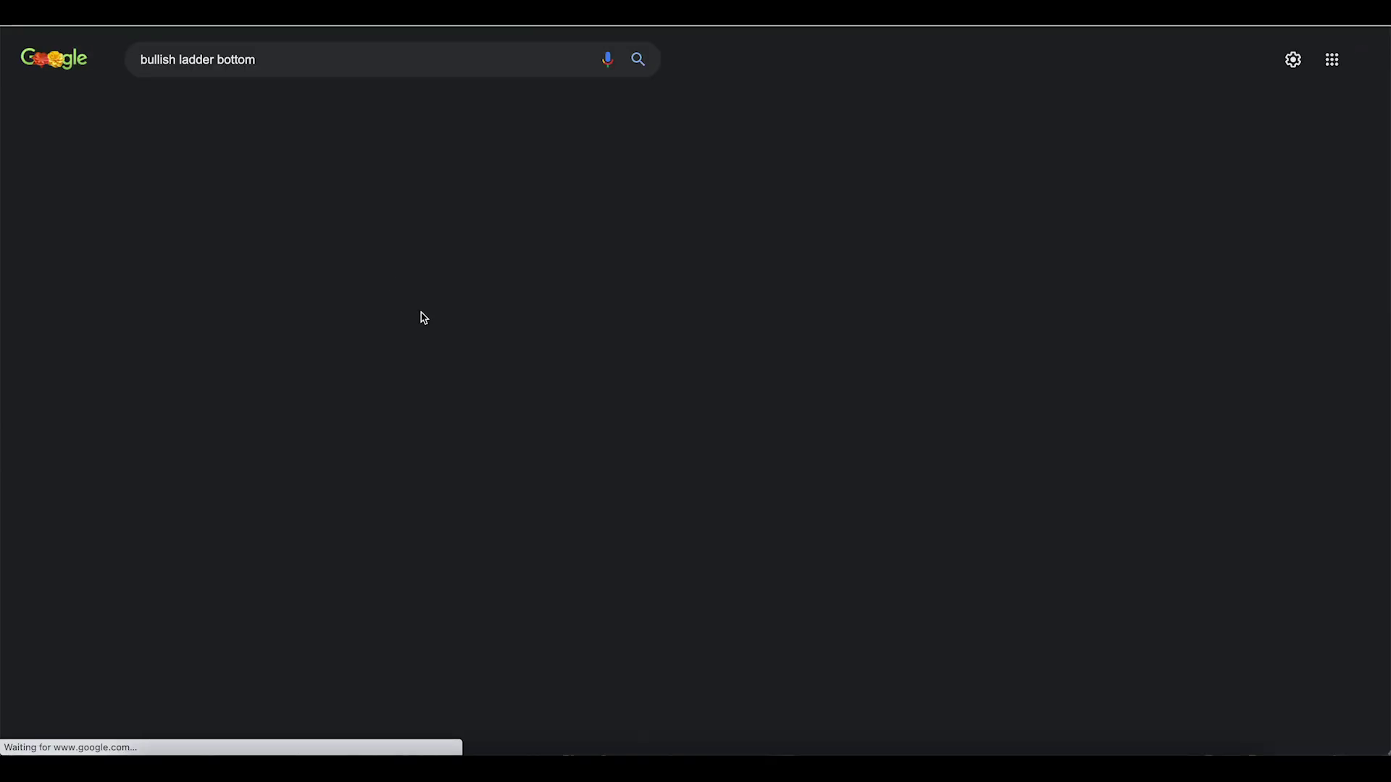
{"action": "left_click", "coordinate": [114, 278]}
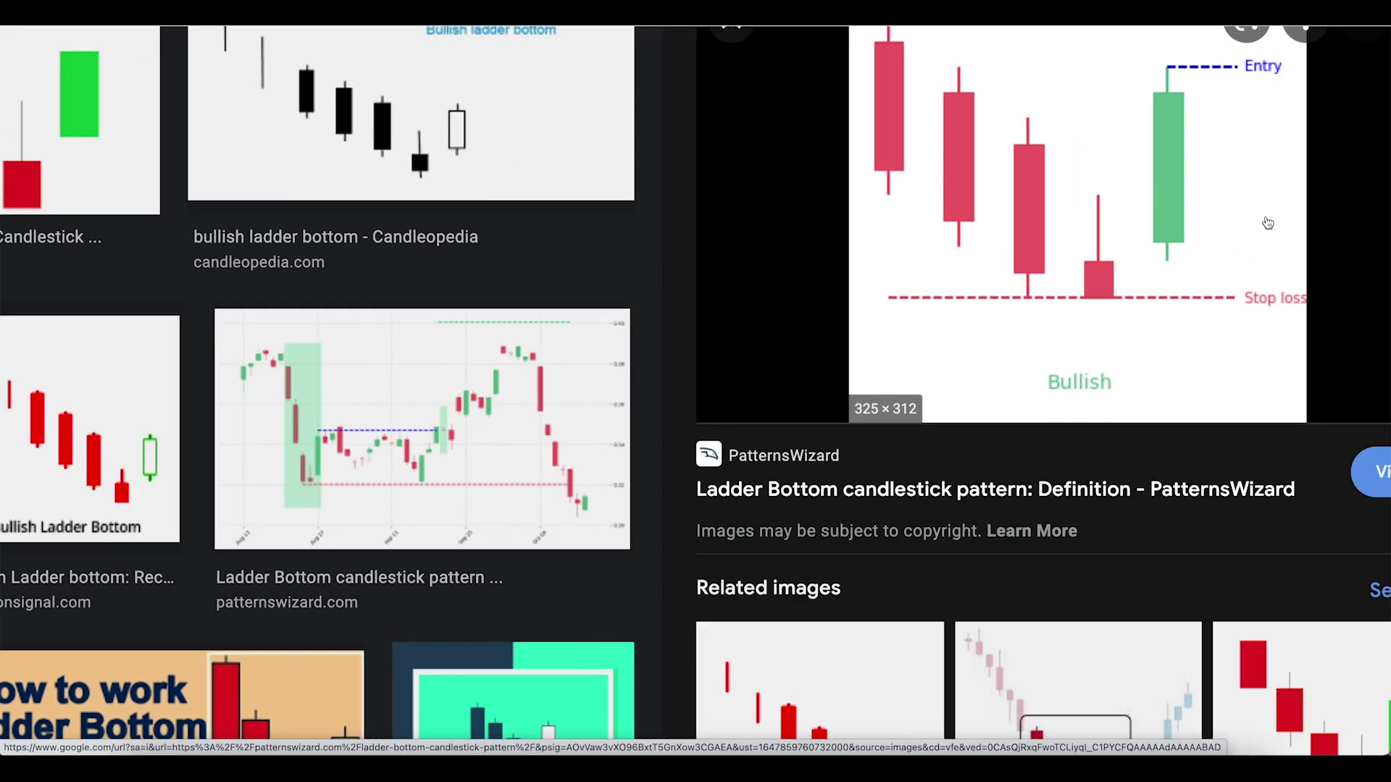
{"action": "scroll", "coordinate": [1268, 223], "scroll_direction": "up", "scroll_amount": 4}
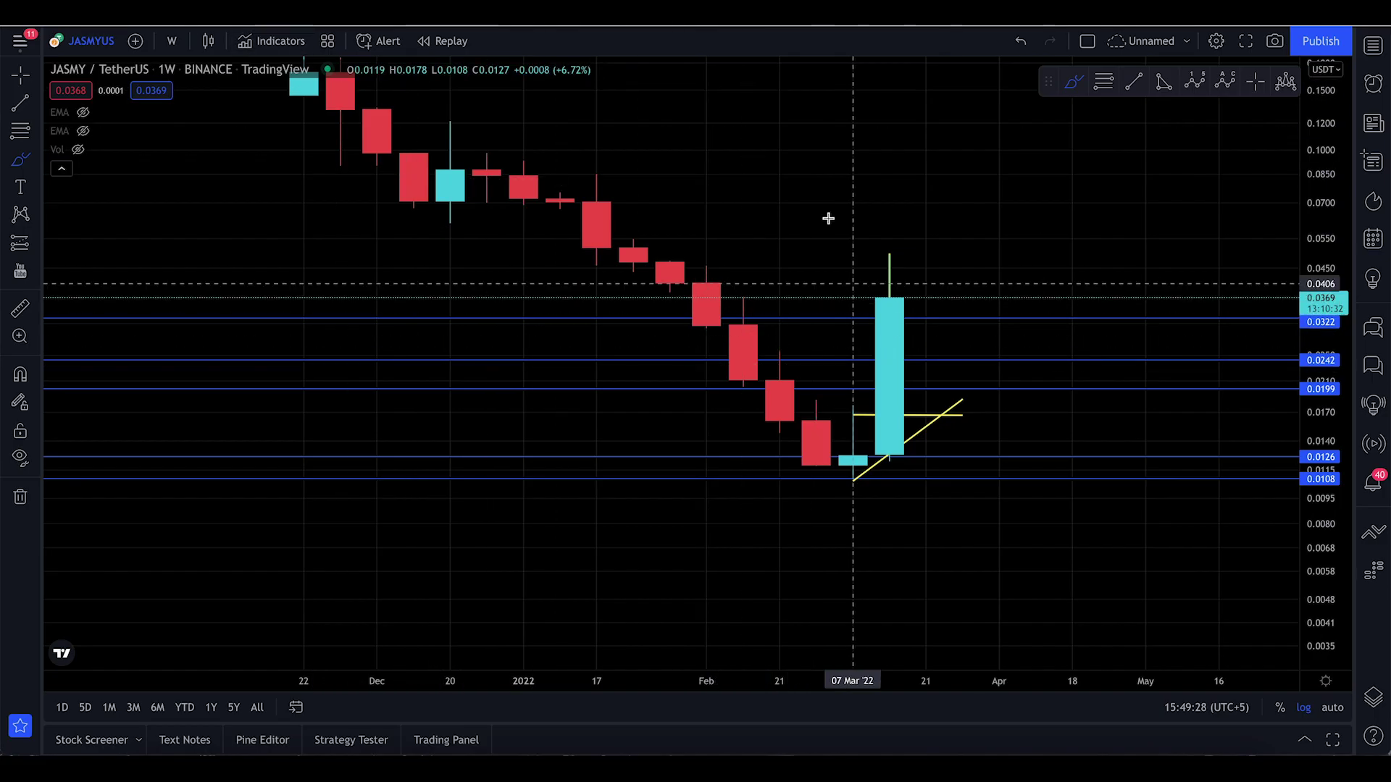
Step: On the weekly chart, circle the latest candles and brush two descending arrows along the downtrend to about 0.0108 and 0.0090, undoing each
{"action": "mouse_move", "coordinate": [744, 276]}
{"action": "left_mouse_down"}
{"action": "mouse_move", "coordinate": [1065, 413]}
{"action": "mouse_move", "coordinate": [670, 218]}
{"action": "left_mouse_up"}
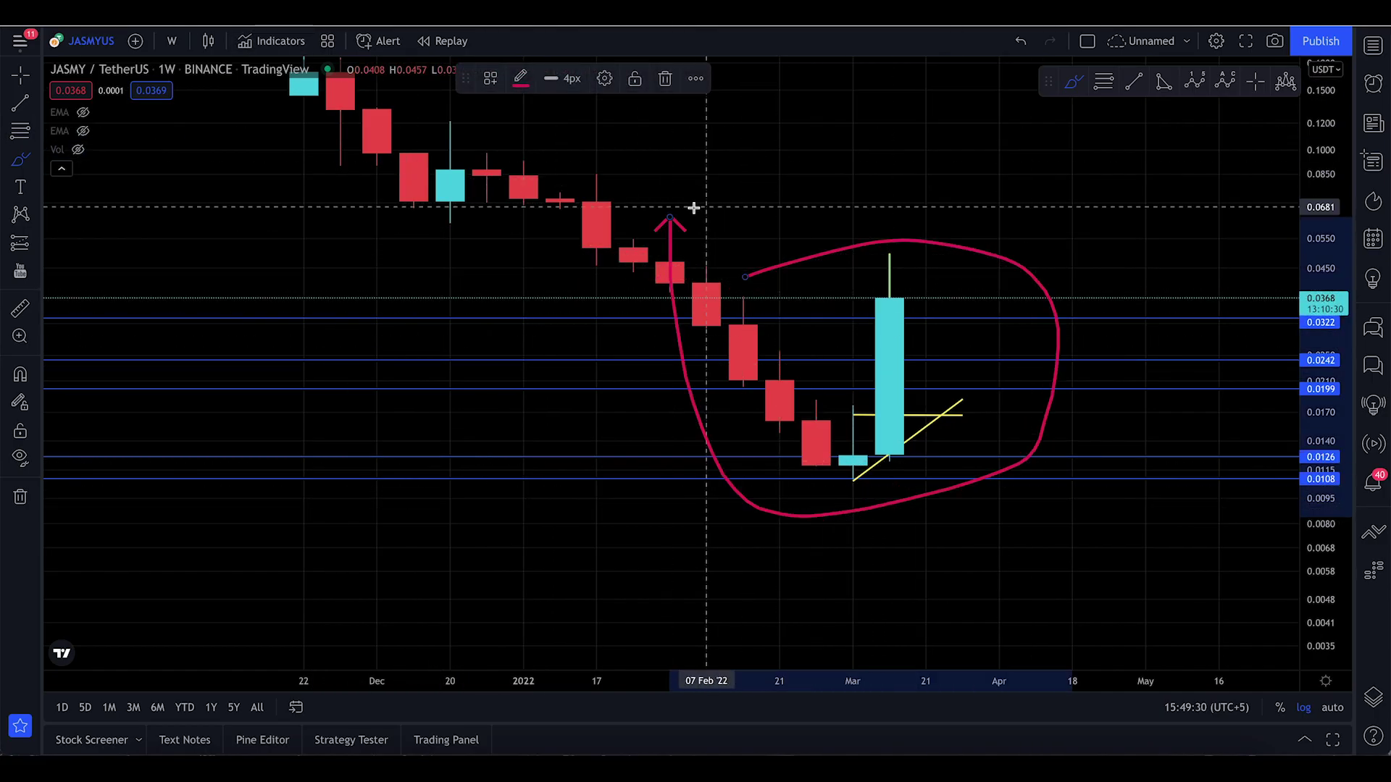
{"action": "key", "text": "ctrl+z"}
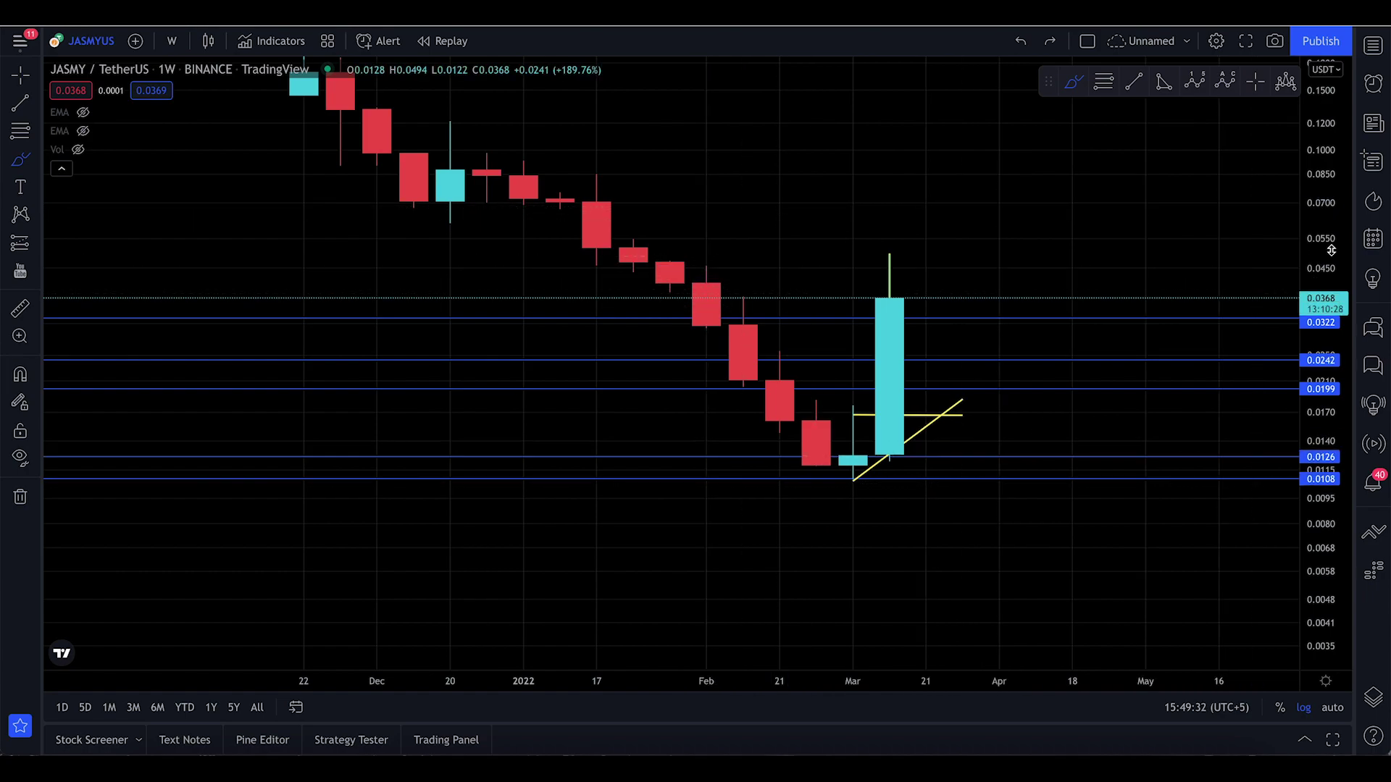
{"action": "left_click_drag", "start_coordinate": [1331, 250], "coordinate": [1332, 326]}
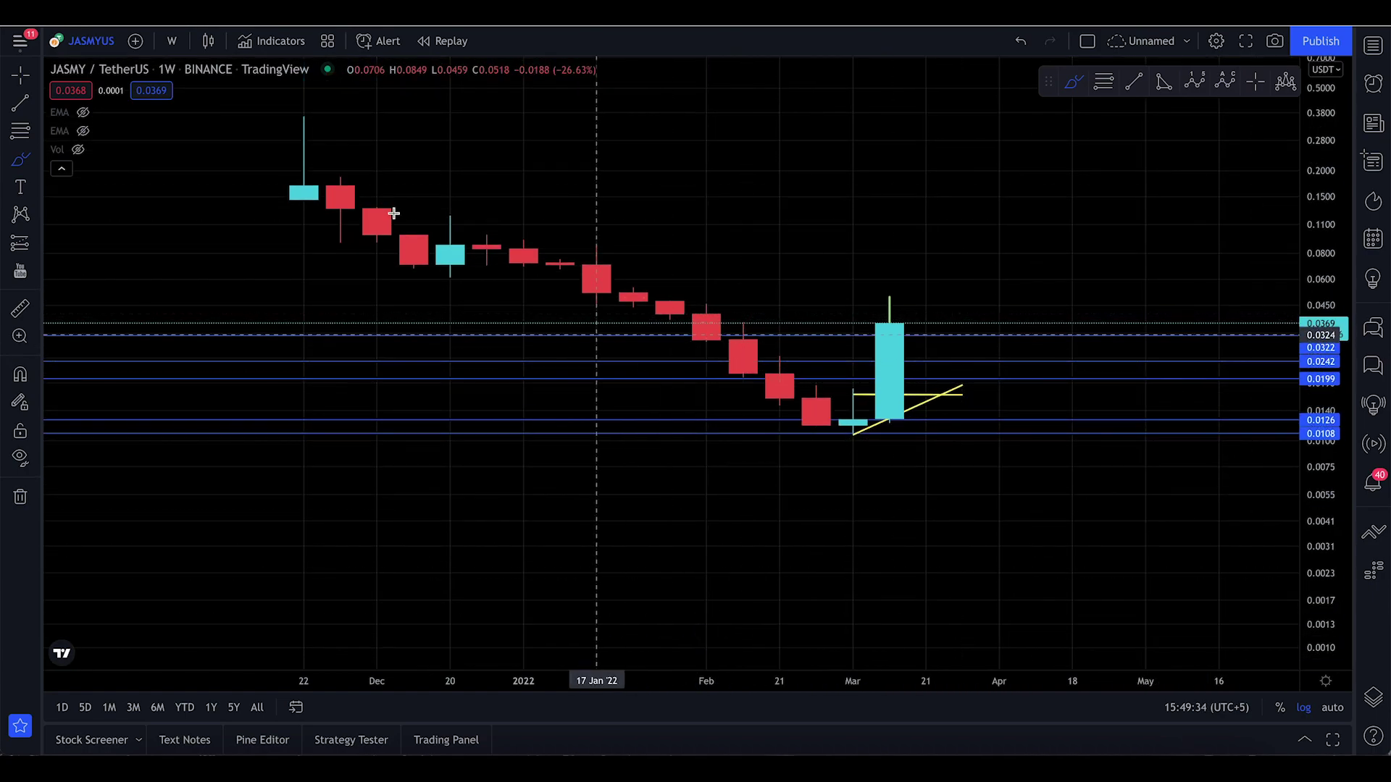
{"action": "mouse_move", "coordinate": [303, 135]}
{"action": "left_mouse_down"}
{"action": "mouse_move", "coordinate": [676, 308]}
{"action": "mouse_move", "coordinate": [999, 434]}
{"action": "left_mouse_up"}
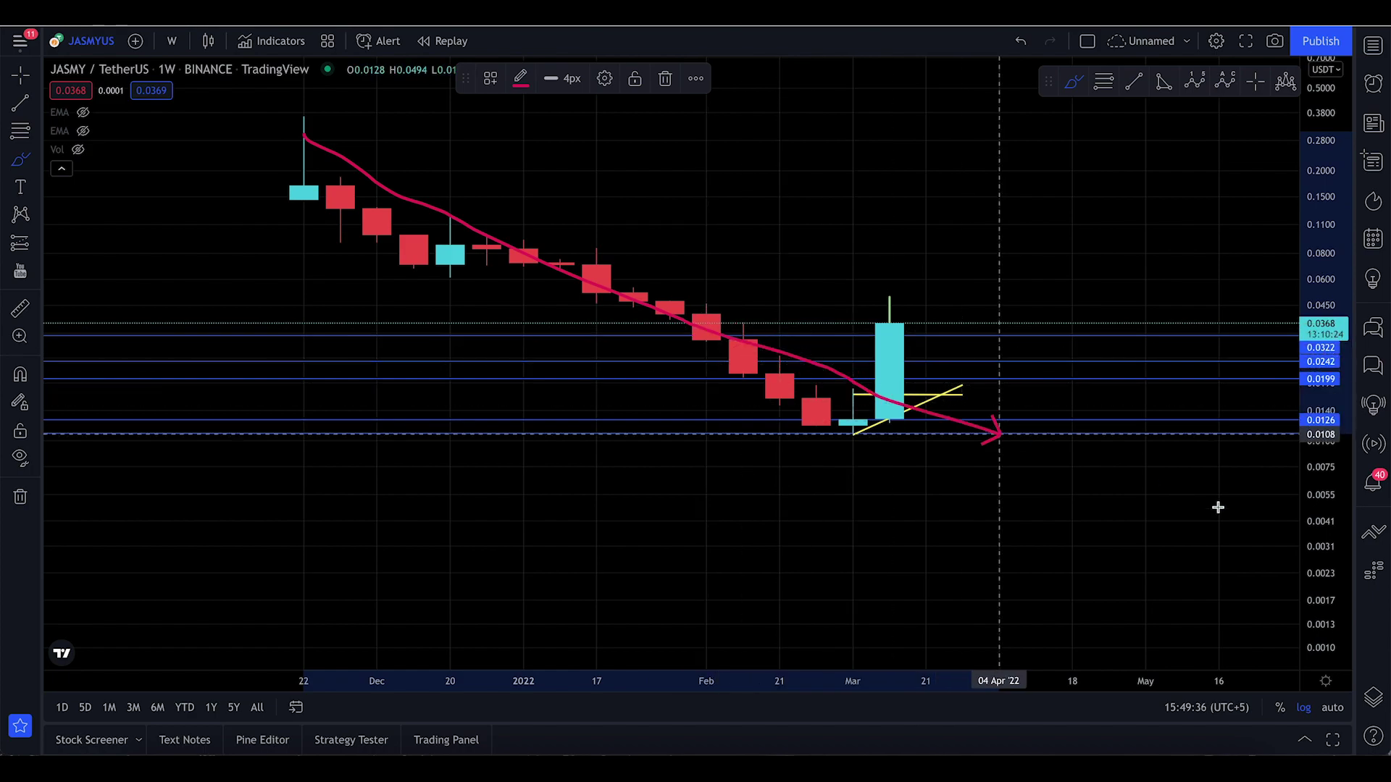
{"action": "key", "text": "ctrl+z"}
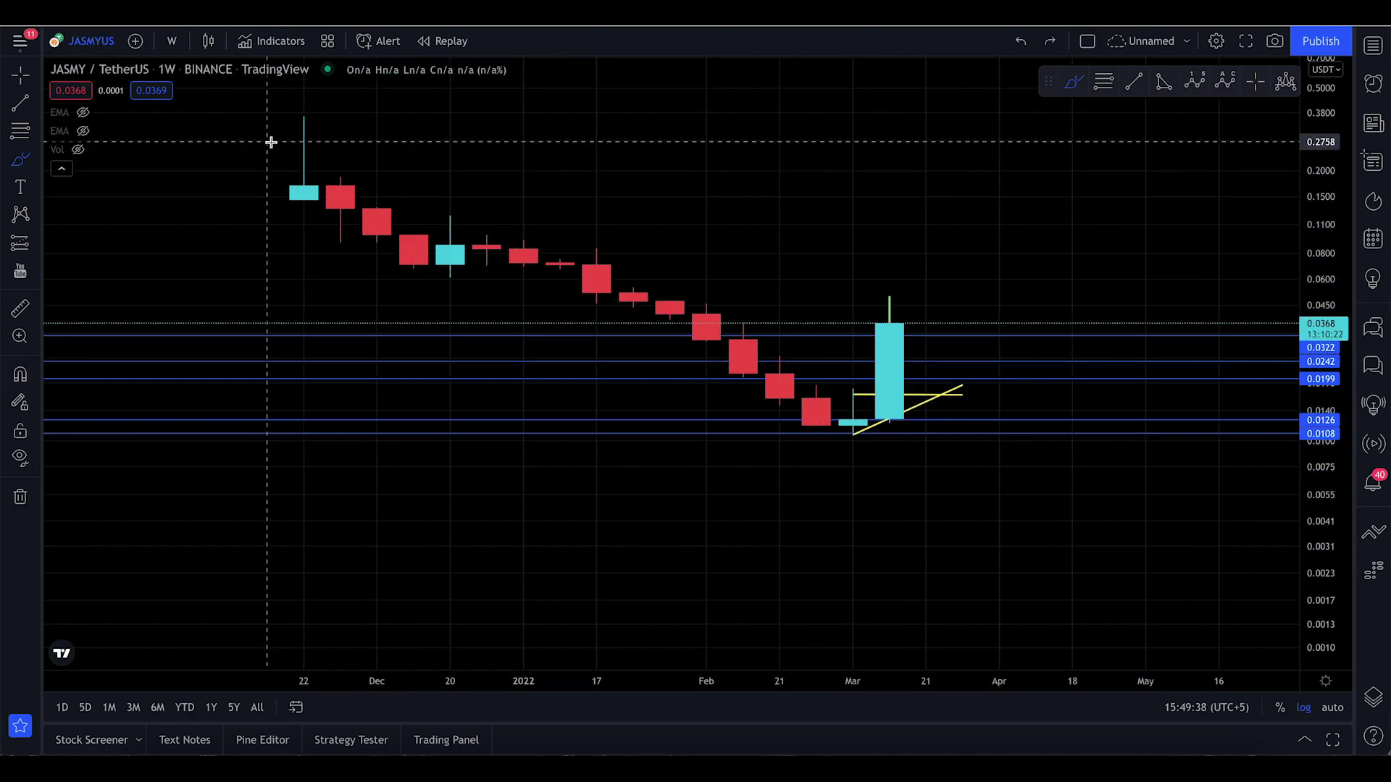
{"action": "left_click_drag", "start_coordinate": [271, 142], "coordinate": [1101, 451]}
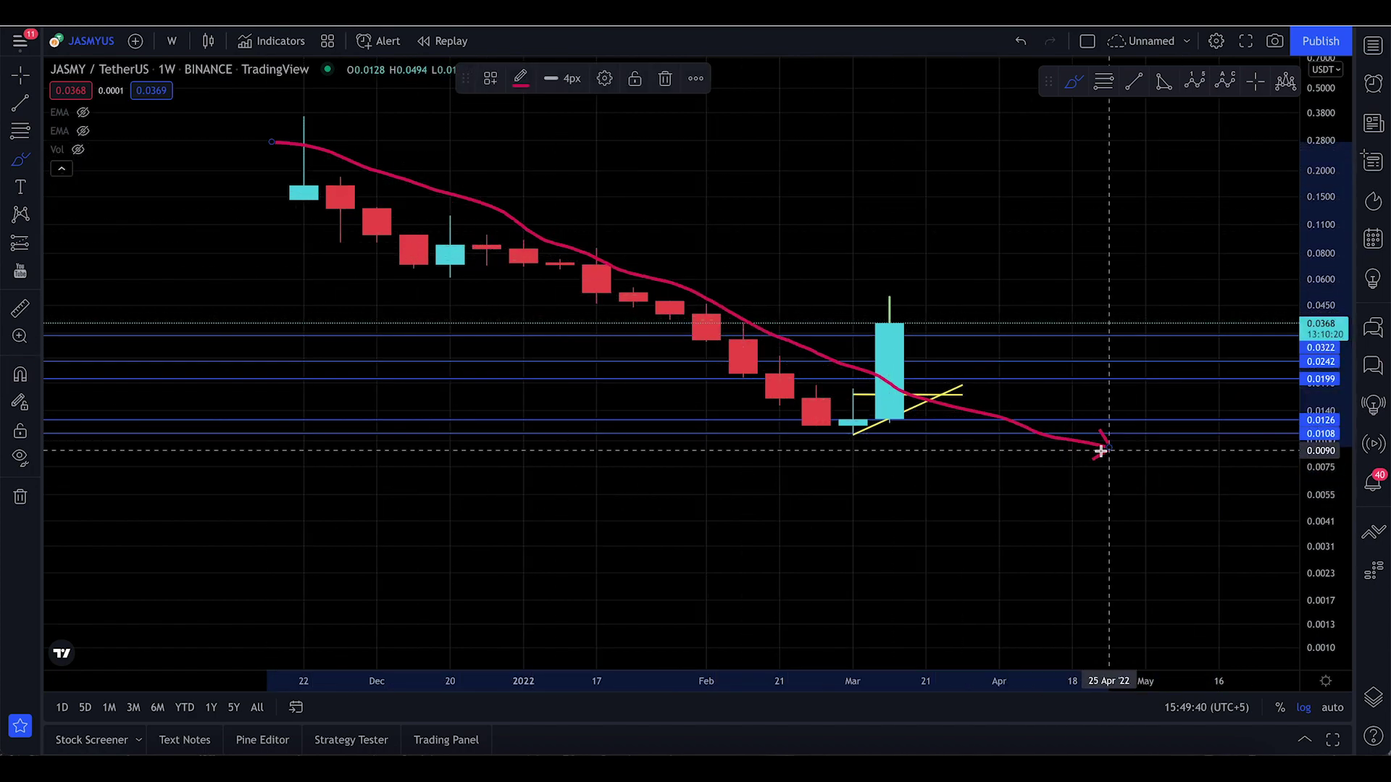
{"action": "key", "text": "ctrl+z"}
Step: Brush a pullback and rise to about 0.1537 in early May and small arrows above the latest candle, undoing all strokes
{"action": "mouse_move", "coordinate": [889, 319]}
{"action": "left_mouse_down"}
{"action": "mouse_move", "coordinate": [931, 356]}
{"action": "mouse_move", "coordinate": [1102, 261]}
{"action": "mouse_move", "coordinate": [1206, 139]}
{"action": "left_mouse_up"}
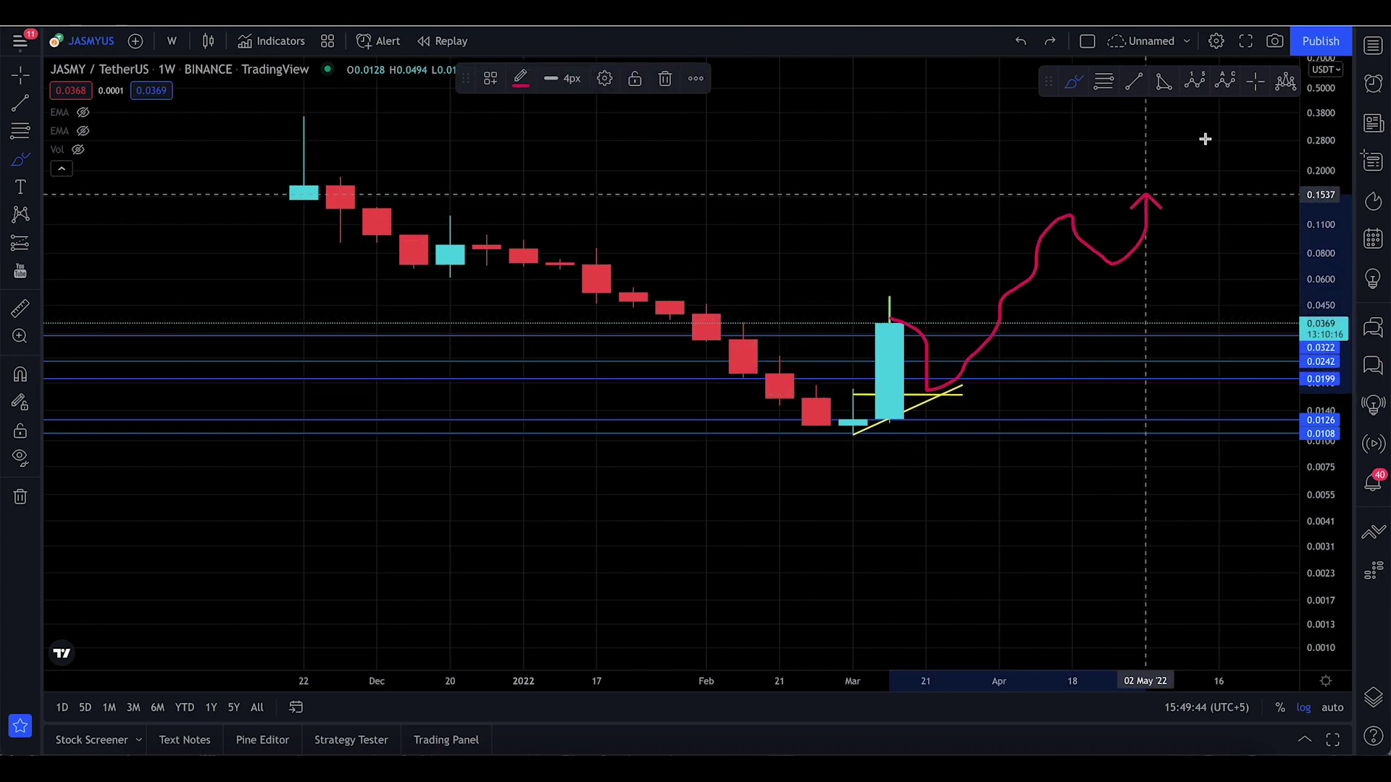
{"action": "key", "text": "ctrl+z"}
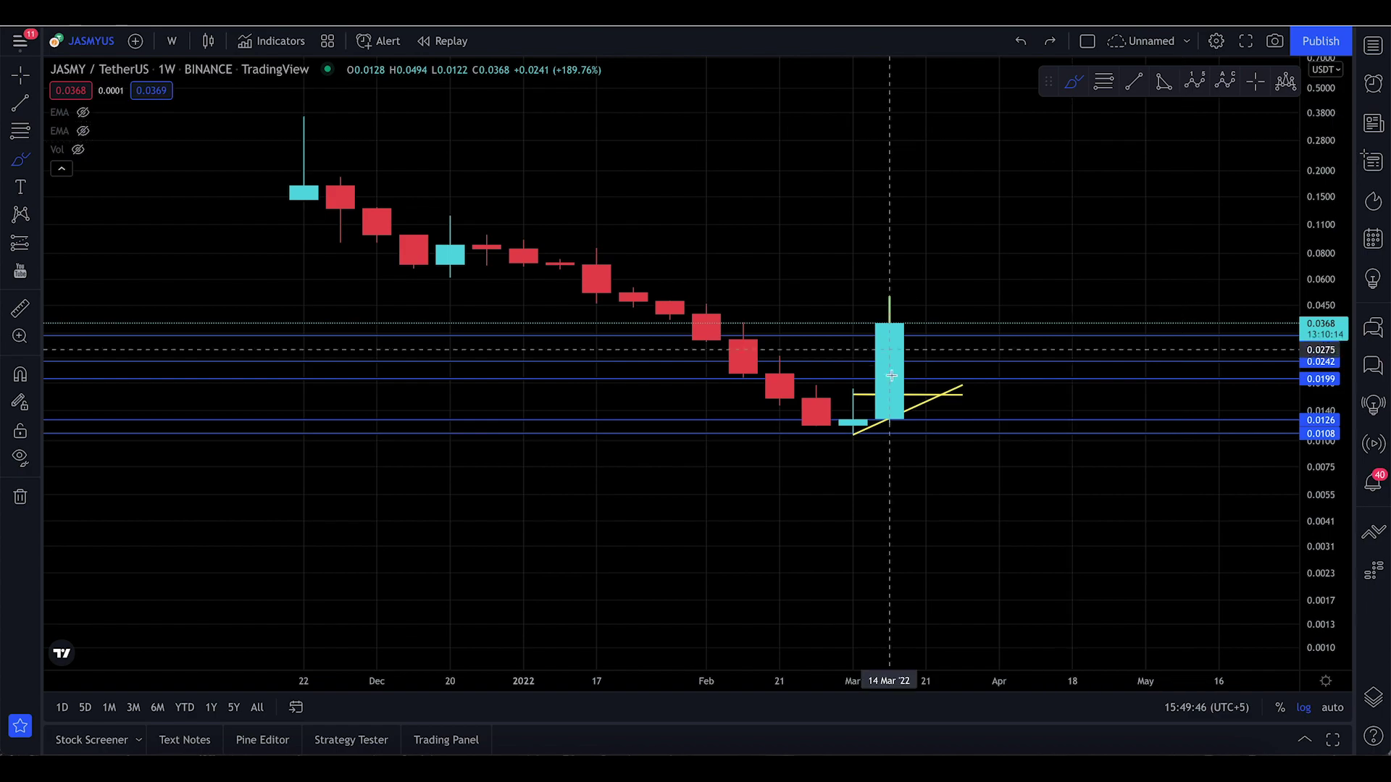
{"action": "mouse_move", "coordinate": [817, 150]}
{"action": "left_mouse_down"}
{"action": "mouse_move", "coordinate": [901, 147]}
{"action": "mouse_move", "coordinate": [868, 205]}
{"action": "mouse_move", "coordinate": [987, 174]}
{"action": "mouse_move", "coordinate": [1148, 192]}
{"action": "left_mouse_up"}
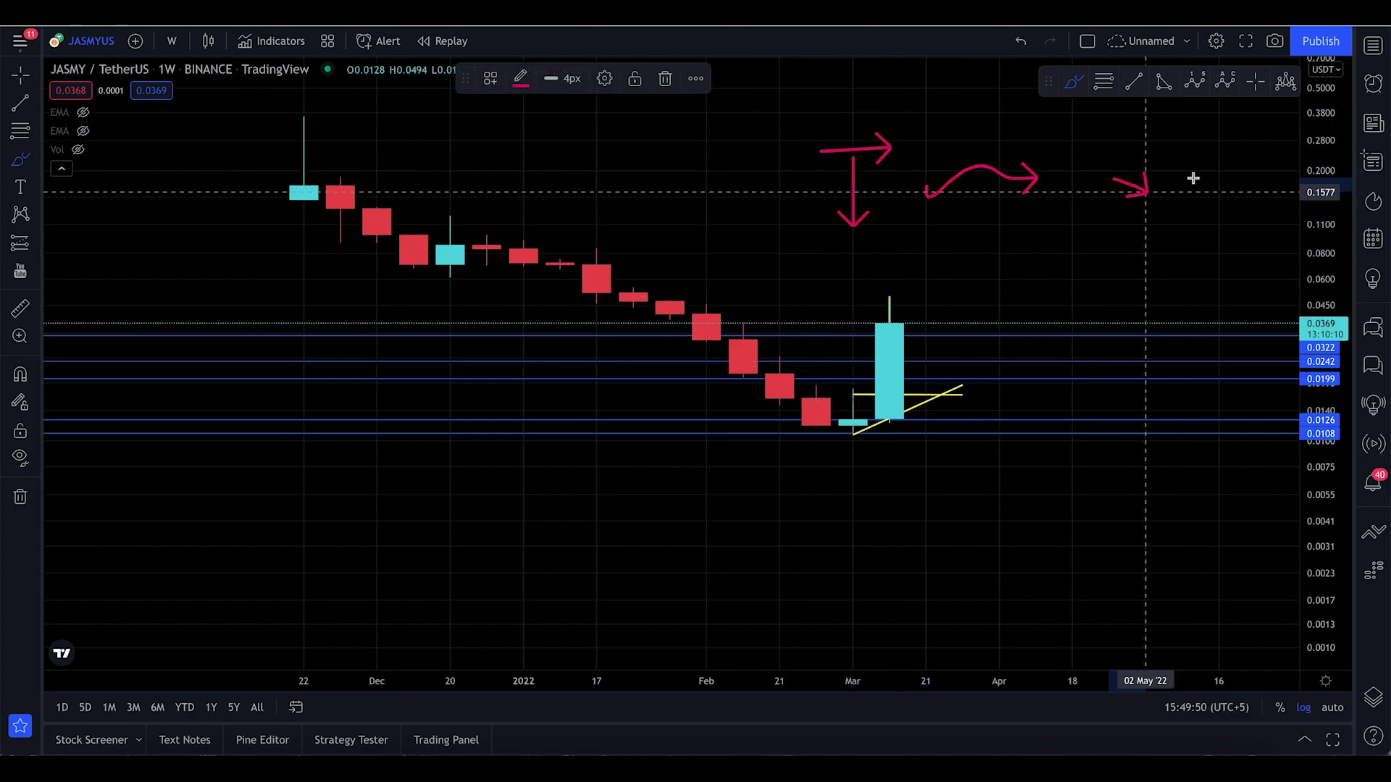
{"action": "key", "text": "ctrl+z"}
{"action": "key", "text": "ctrl+z"}
{"action": "key", "text": "ctrl+z"}
{"action": "key", "text": "ctrl+z"}
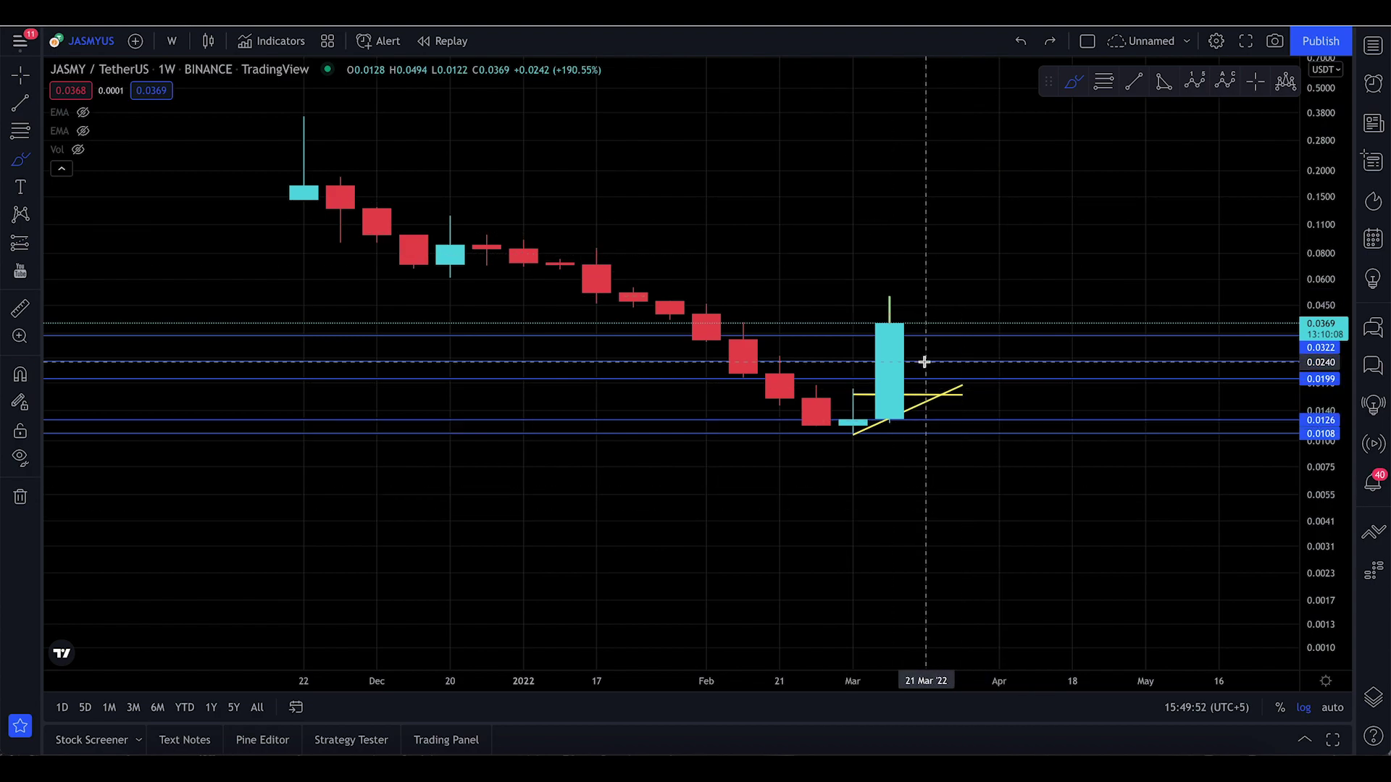
Step: Brush a rise to about 0.0900 in early April and a drop to 0.0242 followed by two upward arrows, undoing all strokes
{"action": "left_click_drag", "start_coordinate": [924, 362], "coordinate": [1014, 255]}
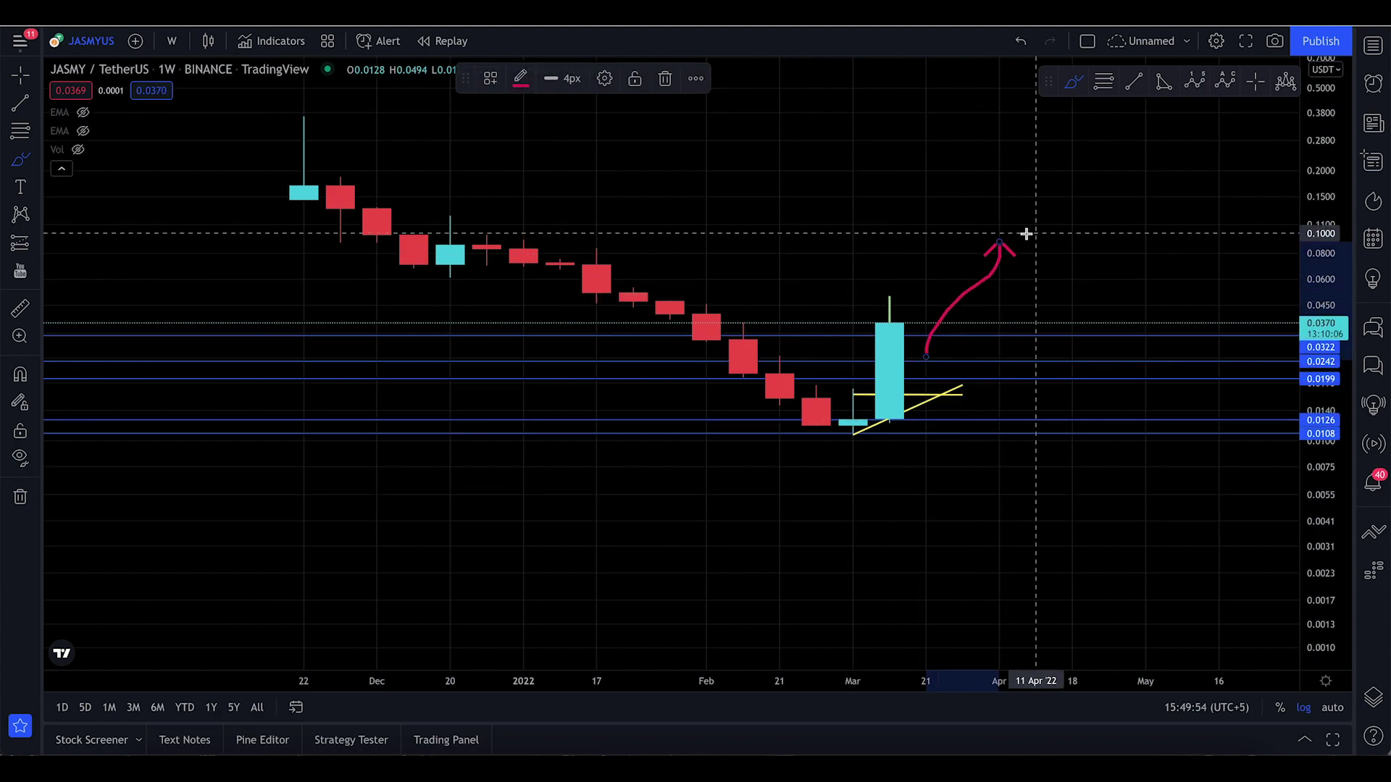
{"action": "key", "text": "ctrl+z"}
{"action": "left_click_drag", "start_coordinate": [911, 323], "coordinate": [941, 324]}
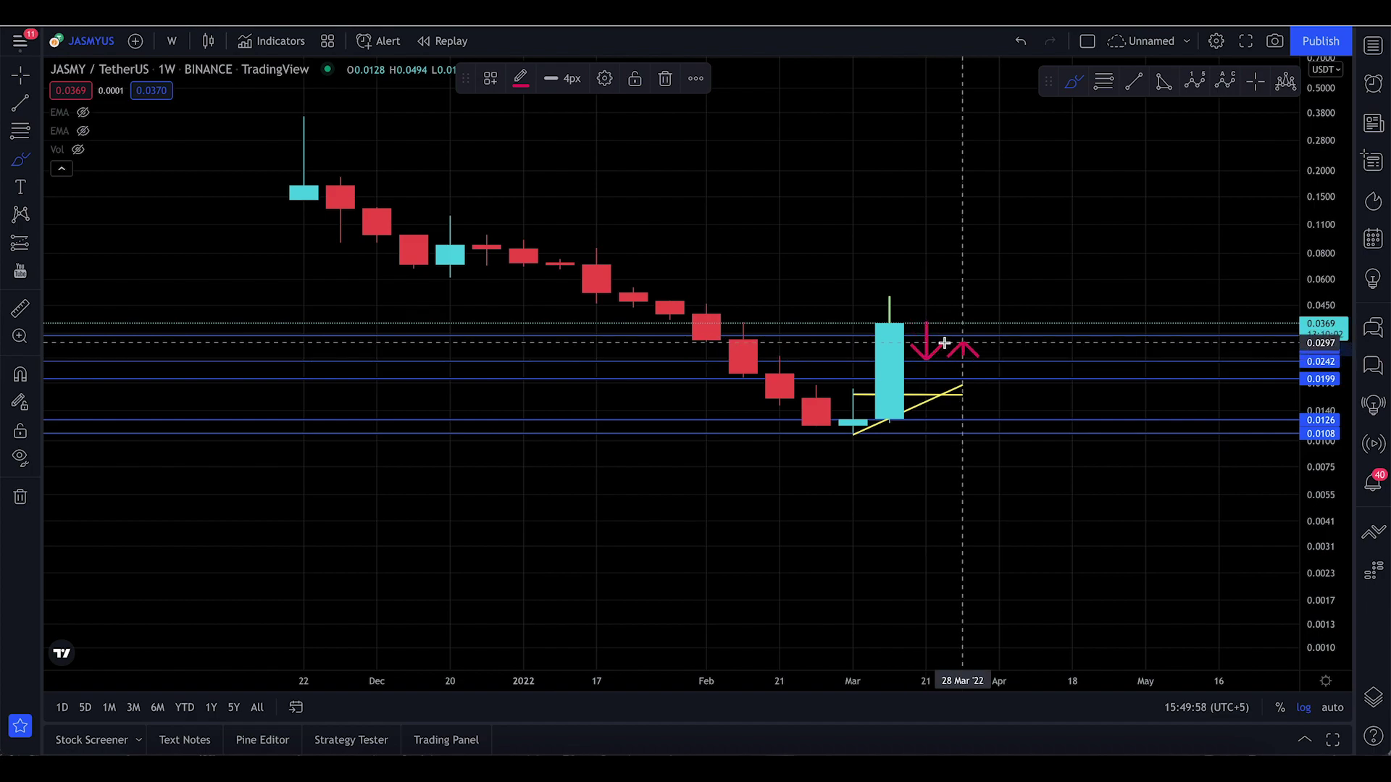
{"action": "mouse_move", "coordinate": [949, 320]}
{"action": "left_mouse_down"}
{"action": "mouse_move", "coordinate": [975, 162]}
{"action": "mouse_move", "coordinate": [994, 139]}
{"action": "left_mouse_up"}
{"action": "left_click_drag", "start_coordinate": [1048, 283], "coordinate": [1170, 71]}
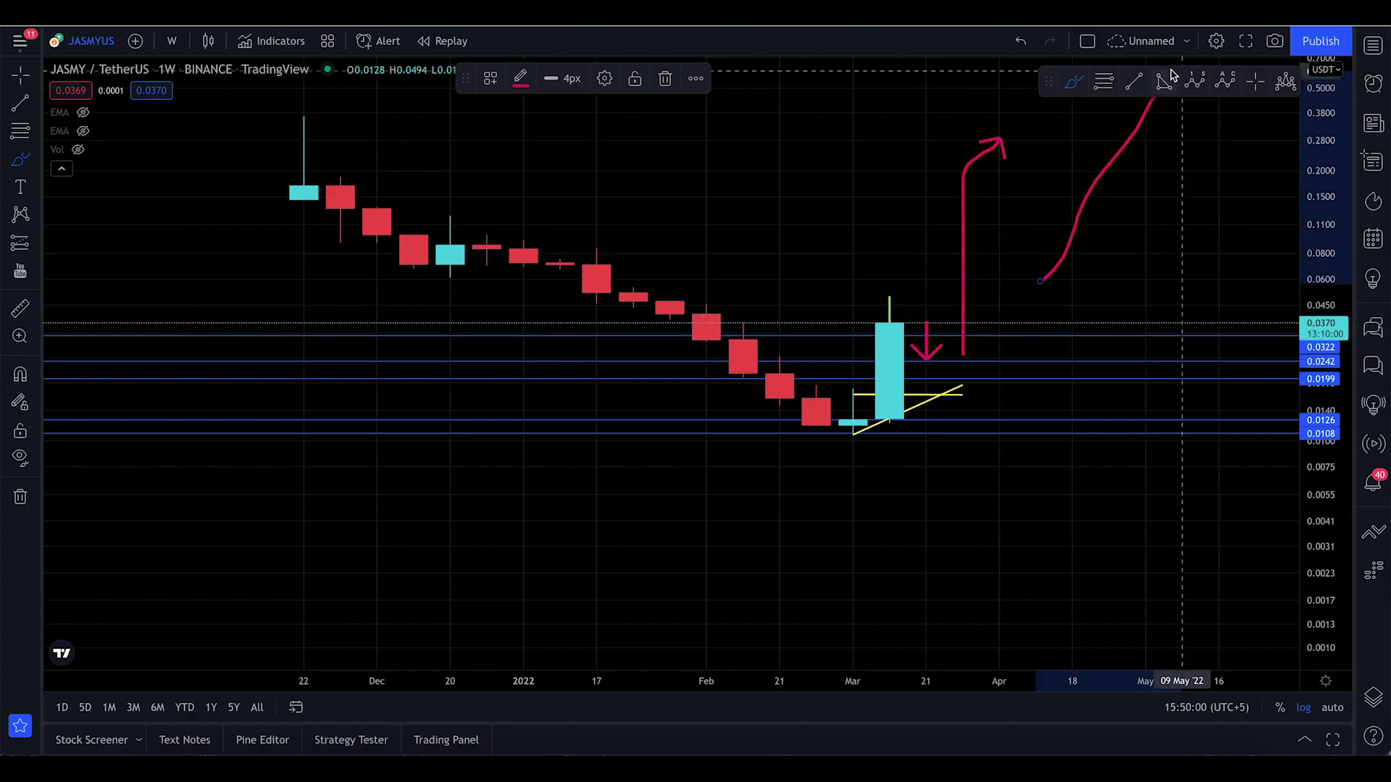
{"action": "key", "text": "ctrl+z"}
{"action": "key", "text": "ctrl+z"}
Step: Brush projected paths from the latest weekly candle and a large loop around the whole downtrend, undoing each stroke
{"action": "key", "text": "ctrl+z"}
{"action": "mouse_move", "coordinate": [888, 328]}
{"action": "left_mouse_down"}
{"action": "mouse_move", "coordinate": [981, 369]}
{"action": "mouse_move", "coordinate": [1065, 218]}
{"action": "mouse_move", "coordinate": [1163, 262]}
{"action": "left_mouse_up"}
{"action": "key", "text": "ctrl+z"}
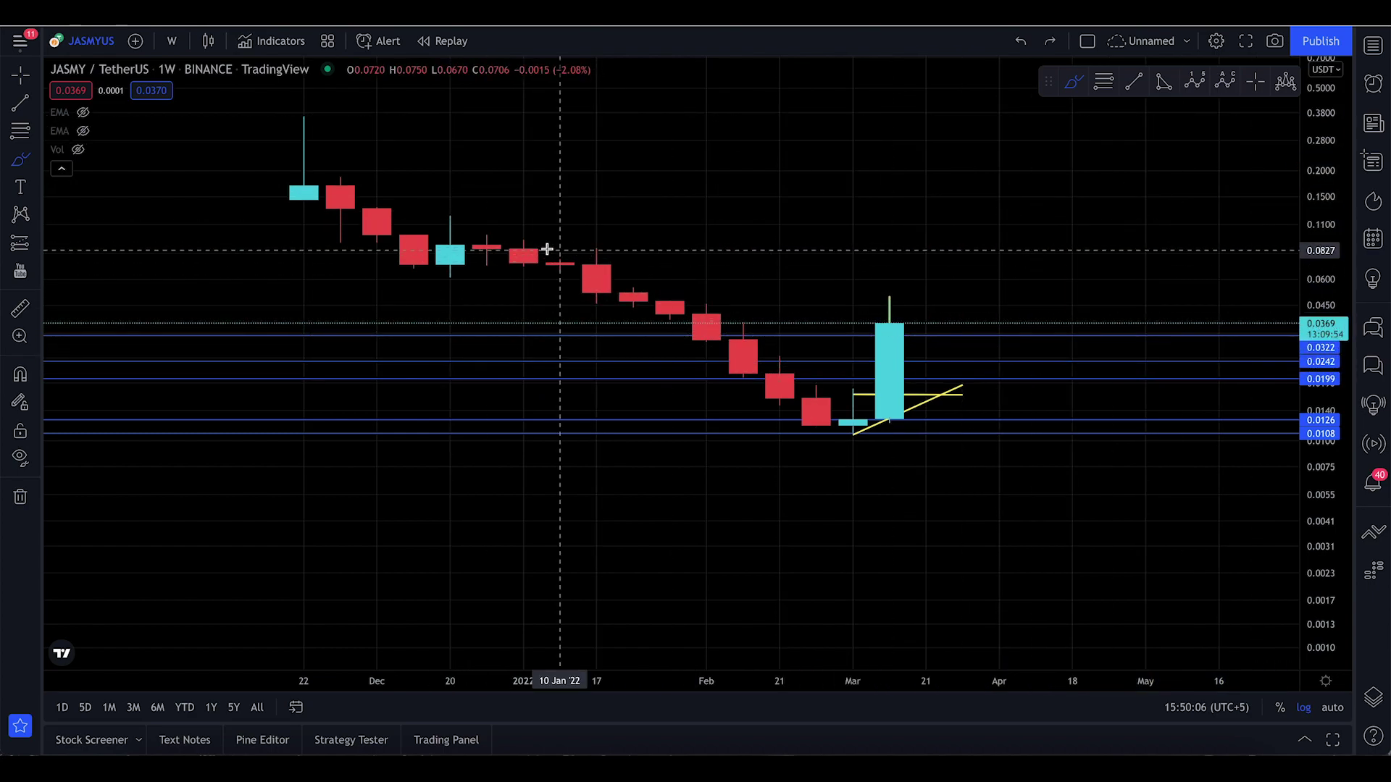
{"action": "mouse_move", "coordinate": [527, 220]}
{"action": "left_mouse_down"}
{"action": "mouse_move", "coordinate": [596, 217]}
{"action": "mouse_move", "coordinate": [529, 475]}
{"action": "mouse_move", "coordinate": [598, 281]}
{"action": "left_mouse_up"}
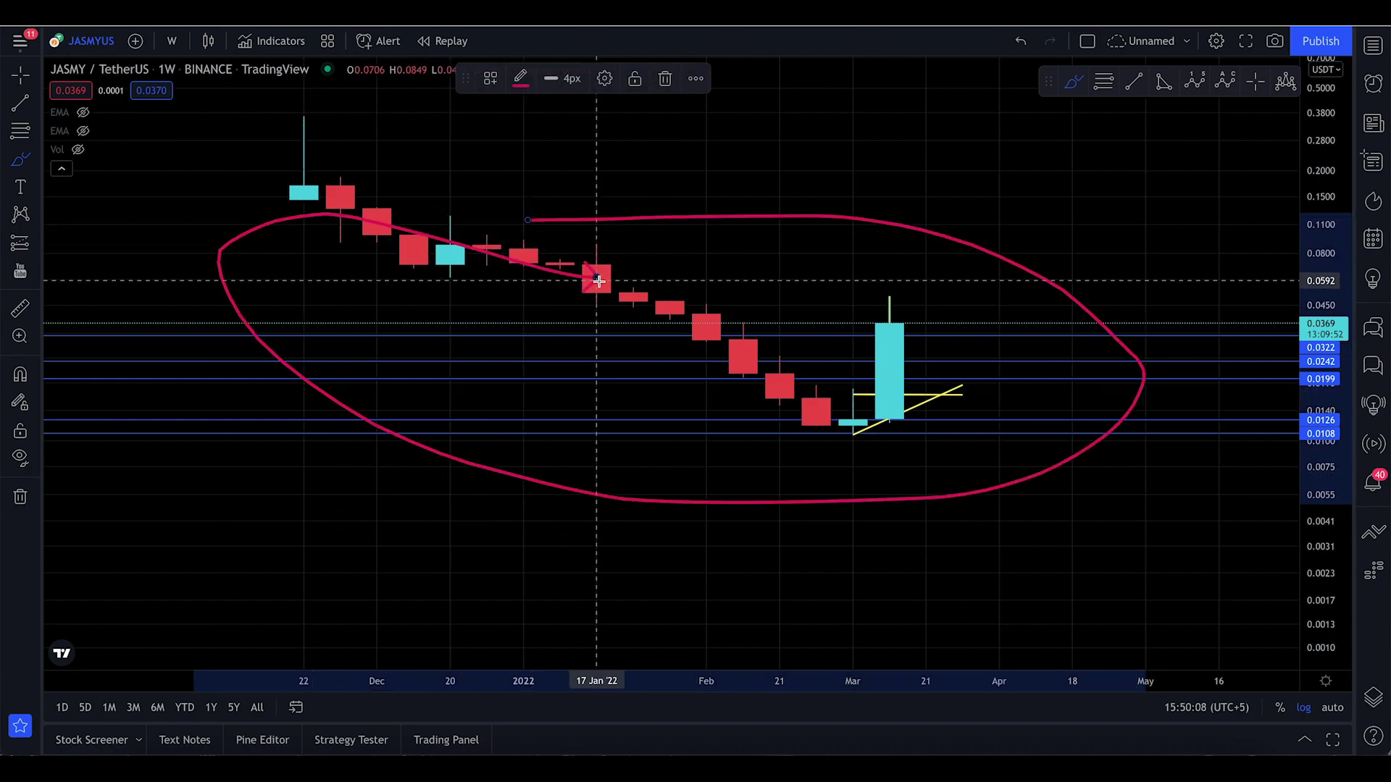
{"action": "key", "text": "ctrl+z"}
{"action": "left_click_drag", "start_coordinate": [930, 321], "coordinate": [1049, 208]}
{"action": "key", "text": "ctrl+z"}
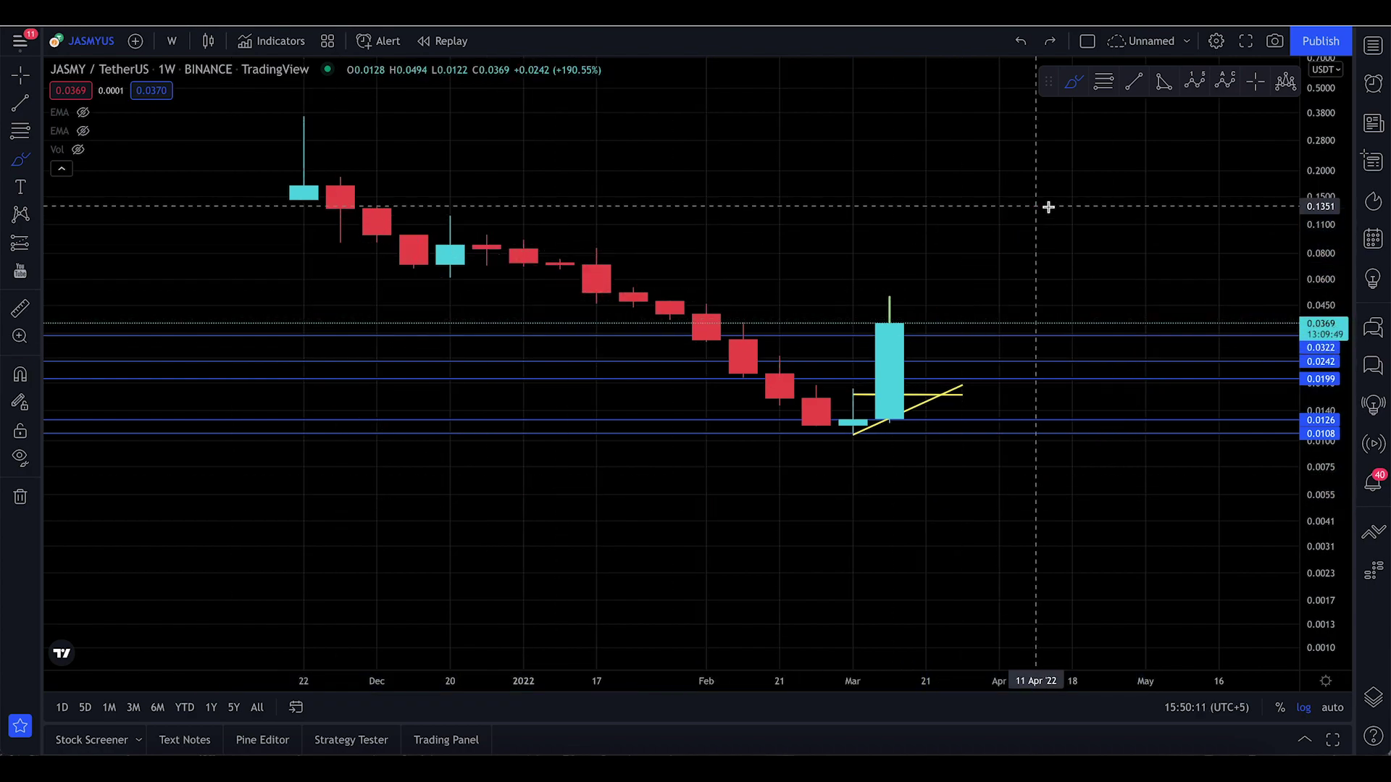
Step: Switch the chart back to the 1-hour timeframe to show the pennant
{"action": "left_click", "coordinate": [21, 85]}
{"action": "left_click", "coordinate": [172, 42]}
{"action": "left_click", "coordinate": [214, 402]}
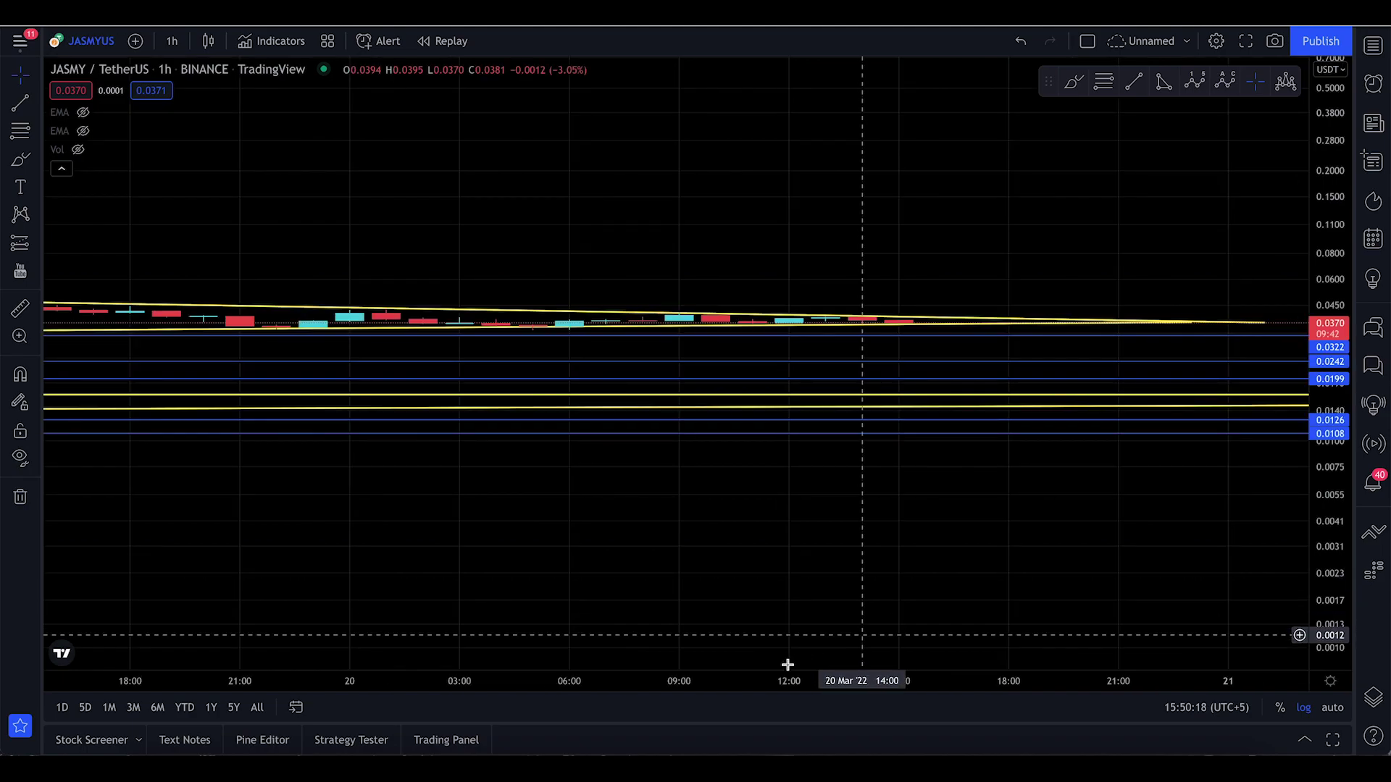
{"action": "left_click_drag", "start_coordinate": [739, 676], "coordinate": [1211, 661]}
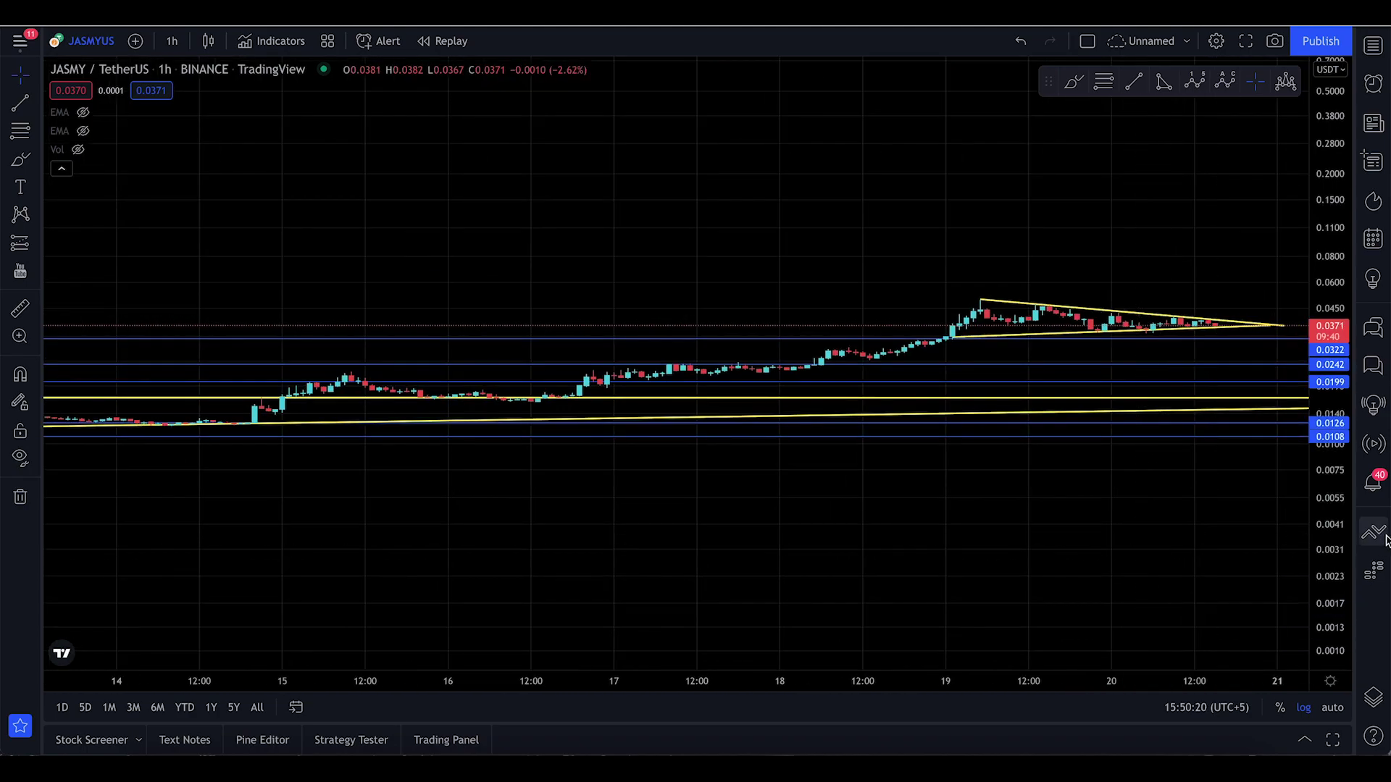
{"action": "left_click_drag", "start_coordinate": [1124, 180], "coordinate": [893, 220]}
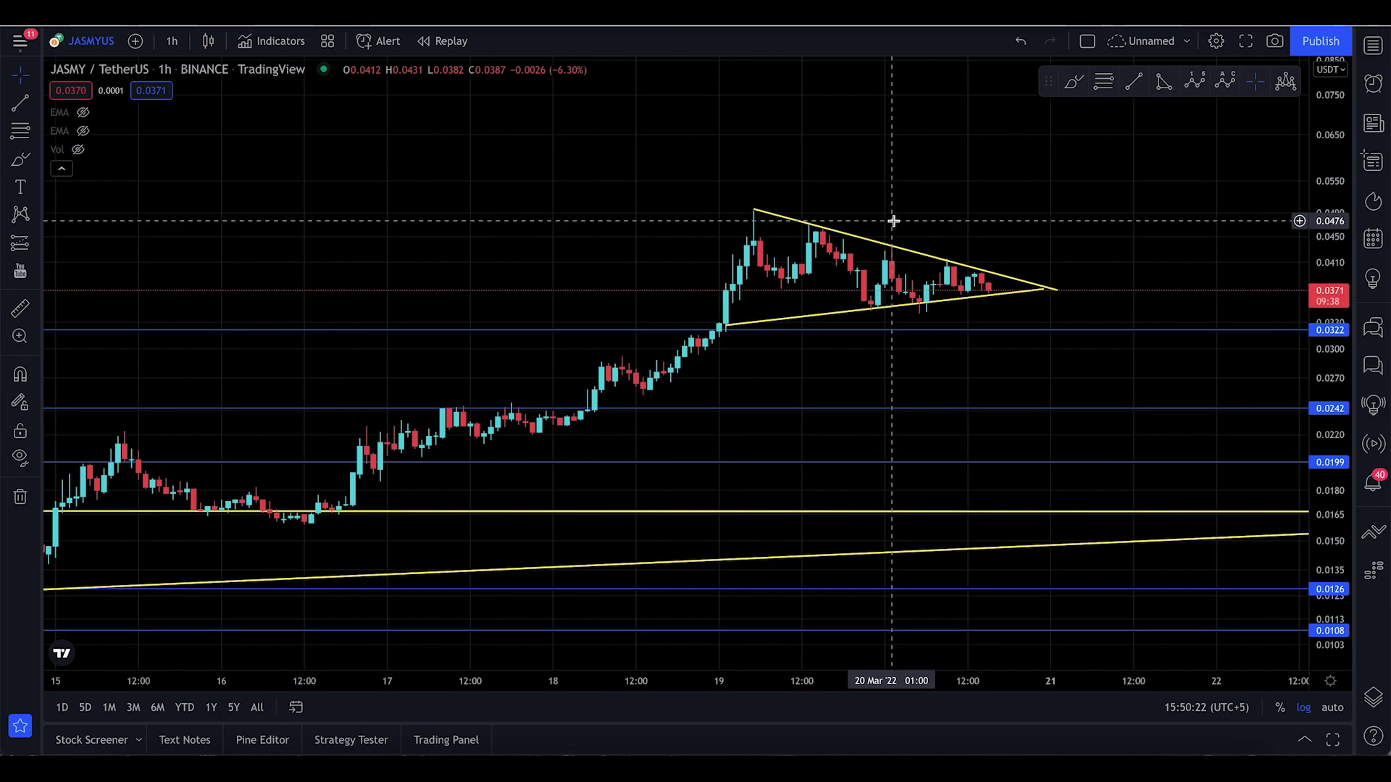